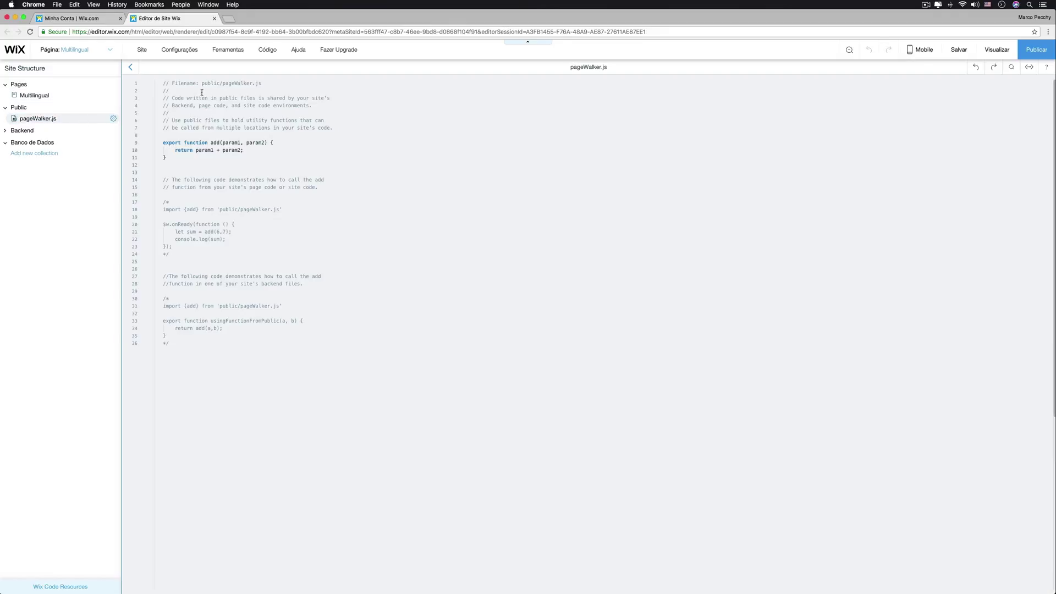
Step: Replace all default code in pageWalker.js with the translateLabel import from 'backend/languageService' and the exported handleLanguage(startingId,pageId,language) function
left_click_drag(181, 350, 156, 65)
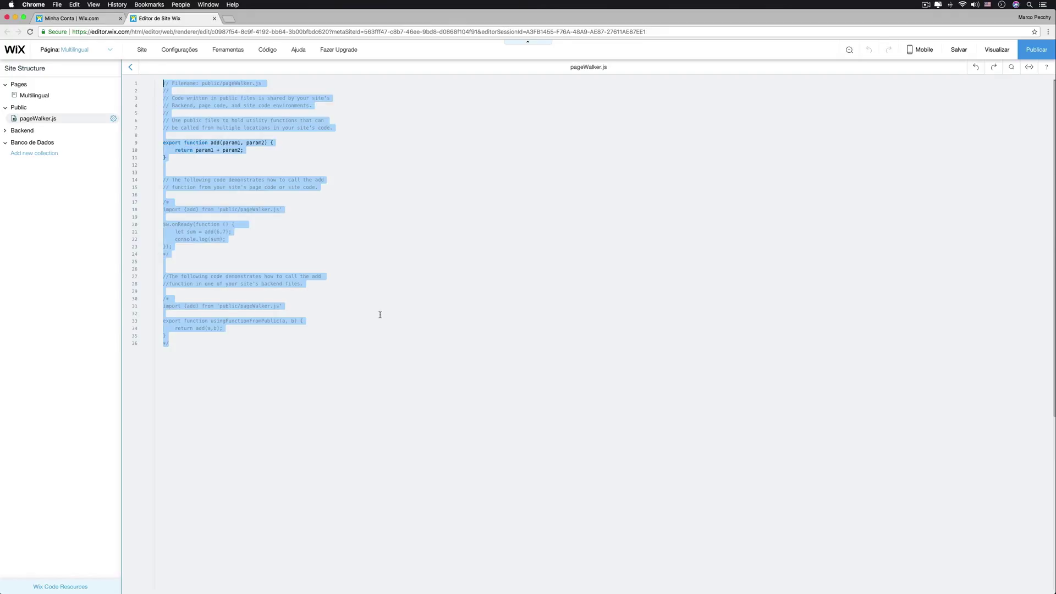
key("BackSpace")
type("// Filename: public/pageWalker.js // import {translateLabel} from 'backend/languageService'; // LanguageService  export function handleLanguage(startingId,pageId,language) {     let myChildren = $w(\"#\"+startingId).children;     myChildren.forEach(async (child) => {         if (child.type === \"$w.Text\") {             $w(\"#\"+child.id).text = await translateLabel(pageId, $w(\"#\"+child.id).id,language, $w(\"#\"+child.id).text);         } else if (child.type === \"$w.Button\") {             $w(\"#\"+child.id).label = await translateLabel(pageId, $w(\"#\"+child.id).id,language, $w(\"#\"+child.id).label);         }          if( $w(\"#\"+child.id).children) {             handleLanguage(child.id,pageId,language);         }     }) }")
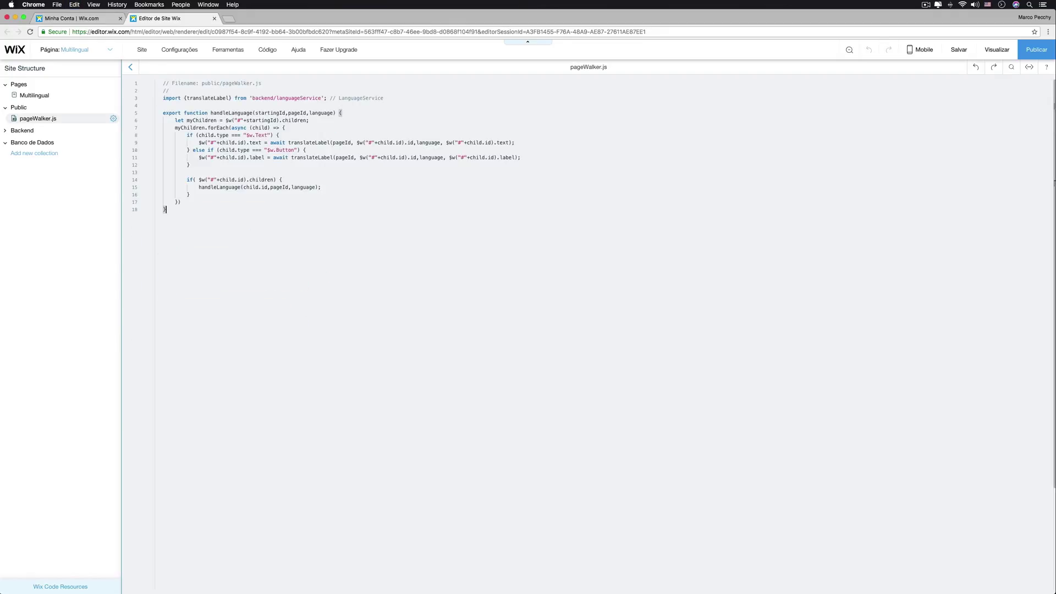
Step: Add a backend web module named languageService.jsw and replace its default code with the wix-data import and the translateLabel and getLanguageId functions from the Multilingual page
left_click(45, 98)
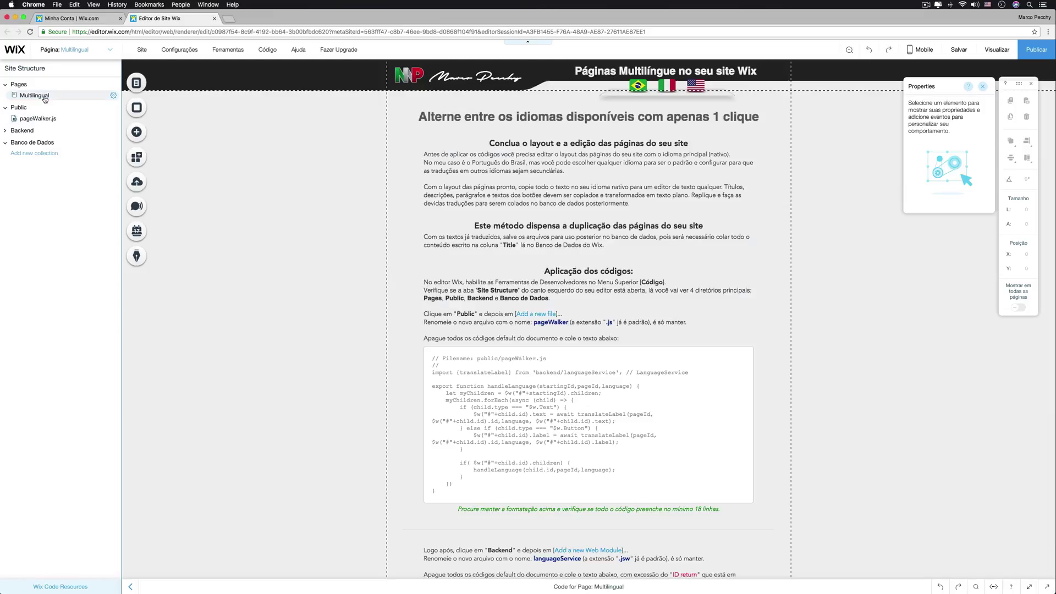
scroll(776, 417, "down", 5)
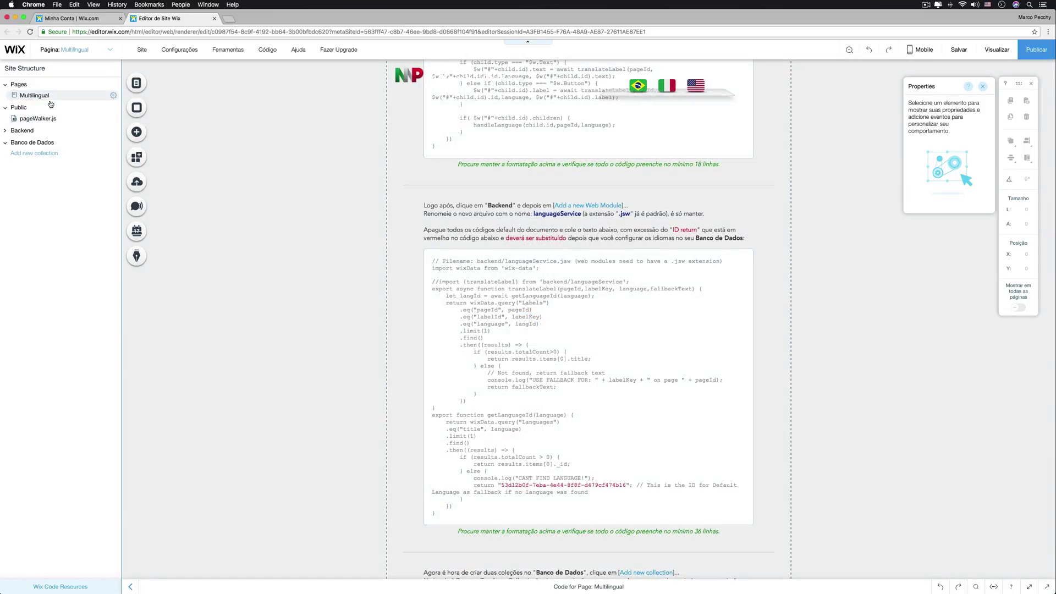
left_click(25, 132)
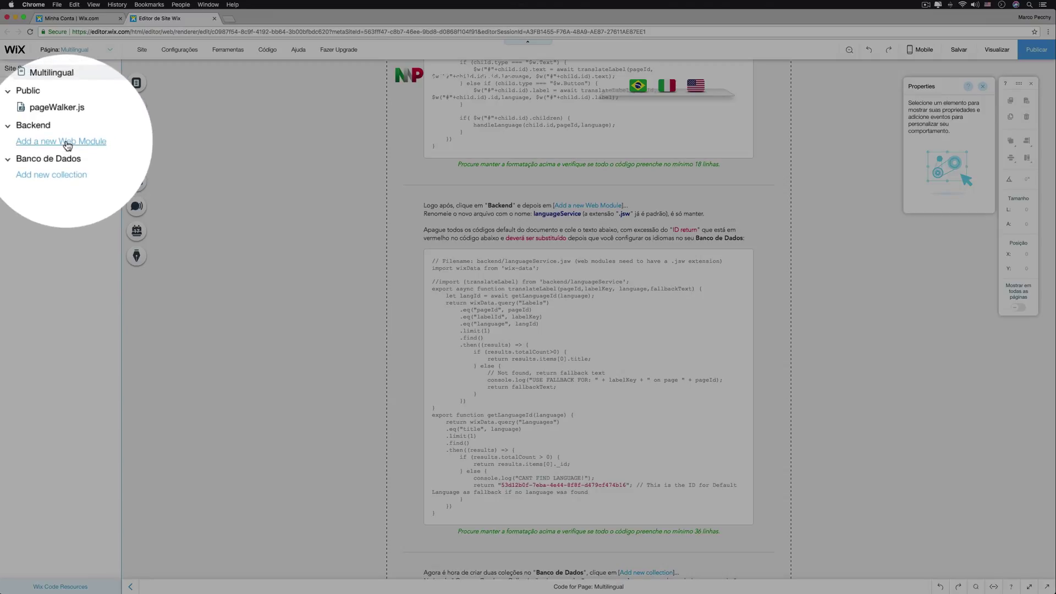
left_click(67, 144)
type("language")
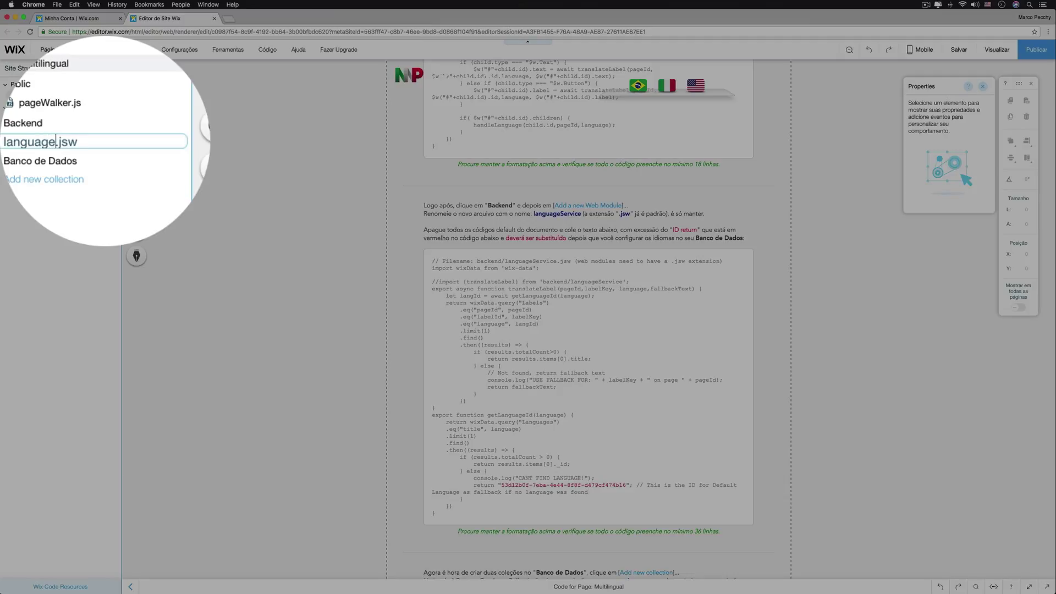
type("Service")
key("Return")
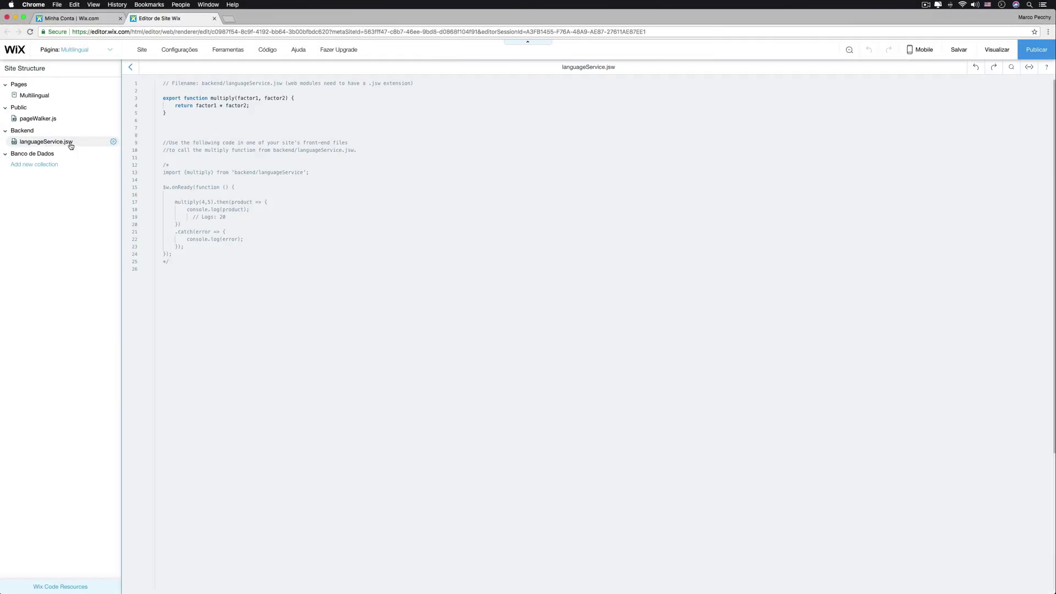
left_click_drag(171, 280, 163, 83)
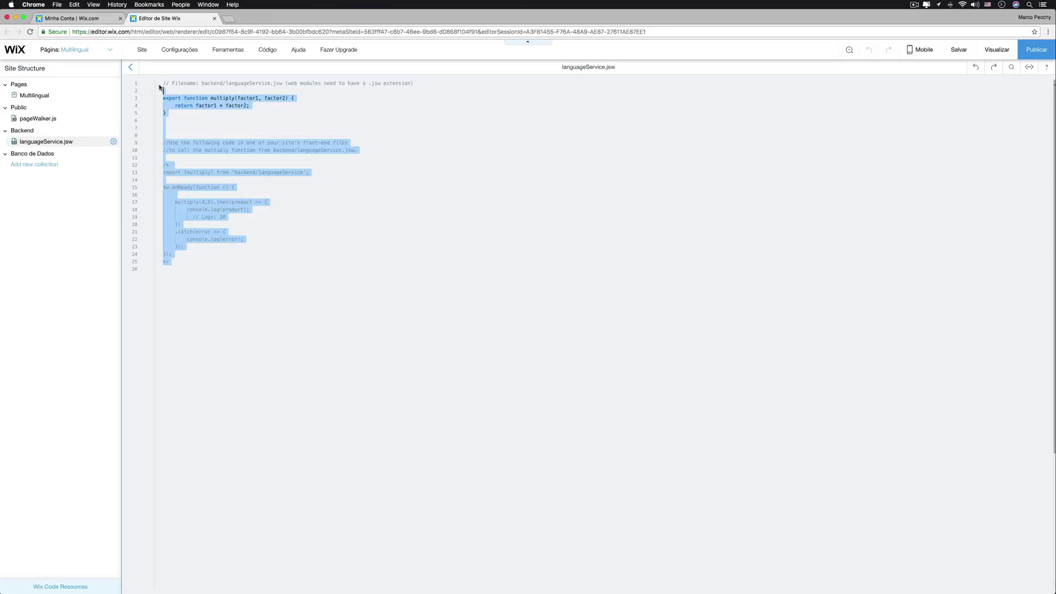
type("// Filename: backend/languageService.jsw (web modules need to have a .jsw extension) import wixData from 'wix-data';  //import {translateLabel} from 'backend/languageService'; export async function translateLabel(pageId,labelKey, language,fallbackText) {     let langId = await getLanguageId(language);     return wixData.query(\"Labels\")         .eq(\"pageId\", pageId)         .eq(\"labelId\", labelKey)         .eq(\"language\", langId)         .limit(1)         .find()         .then((results) => {             if (results.totalCount>0) {                 return results.items[0].title;             } else {                 // Not found, return fallback text                 console.log(\"USE FALLBACK FOR: \" + labelKey + \" on page \" + pageId);                 return fallbackText;             }         }) } export function getLanguageId(language) {     return wixData.query(\"Languages\")     .eq(\"title\", language)     .limit(1)     .find()     .then((results) => {         if (results.totalCount > 0) {             return results.items[0]._id;         } else {             console.log(\"CANT FIND LANGUAGE!\");             return \"53d12b0f-7eba-4e44-8f8f-d479cf474b16\"; // This is the ID for Default Language as fallback if no language was found         }     }) }")
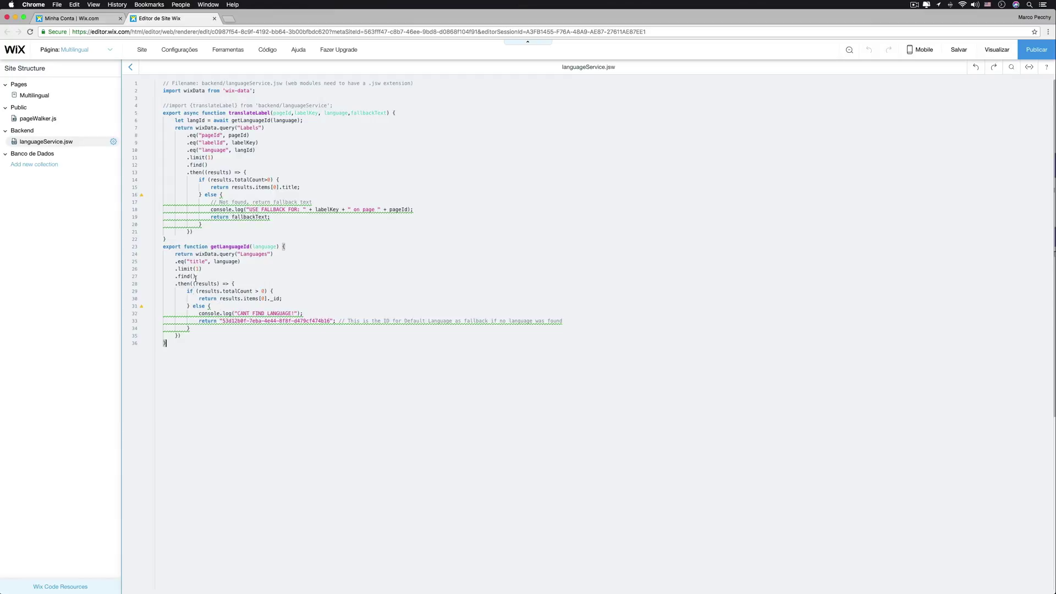
Step: Following the Multilingual page's instructions, create a database collection named Languages with the Conteúdo do Site permission
left_click(45, 97)
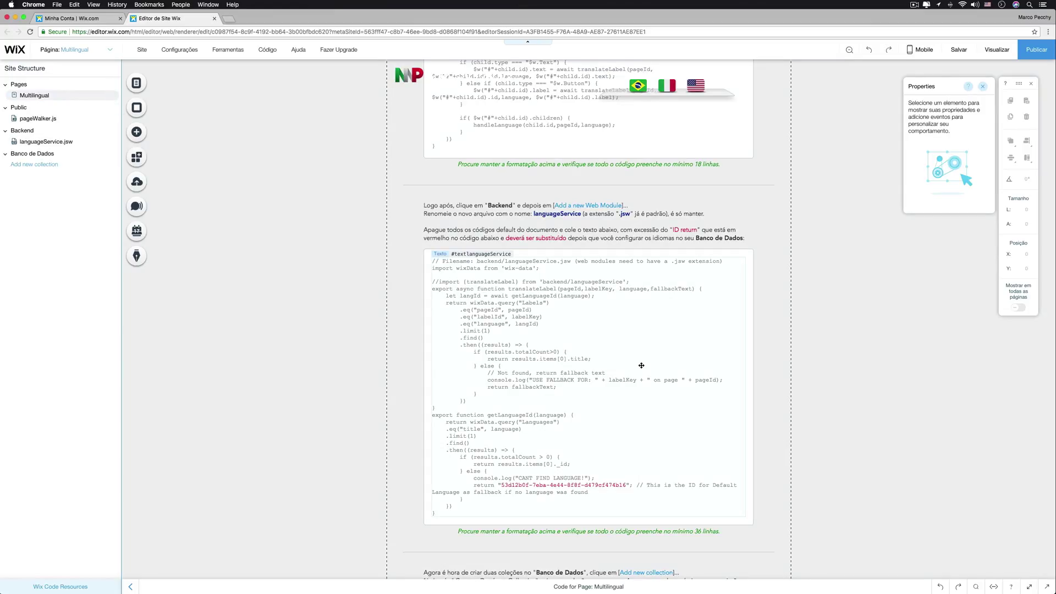
scroll(641, 365, "down", 6)
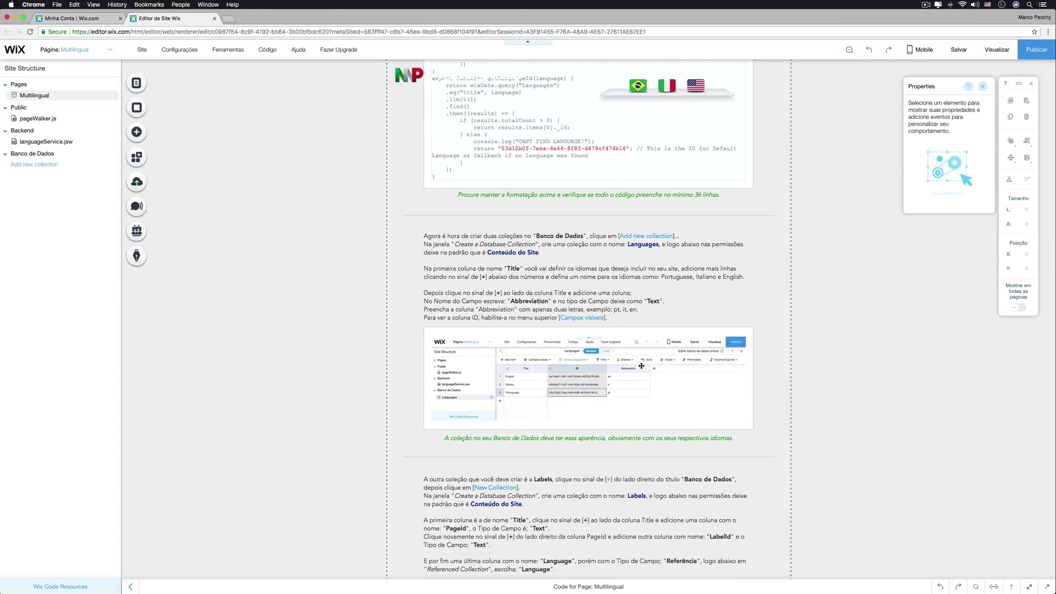
scroll(407, 304, "down", 2)
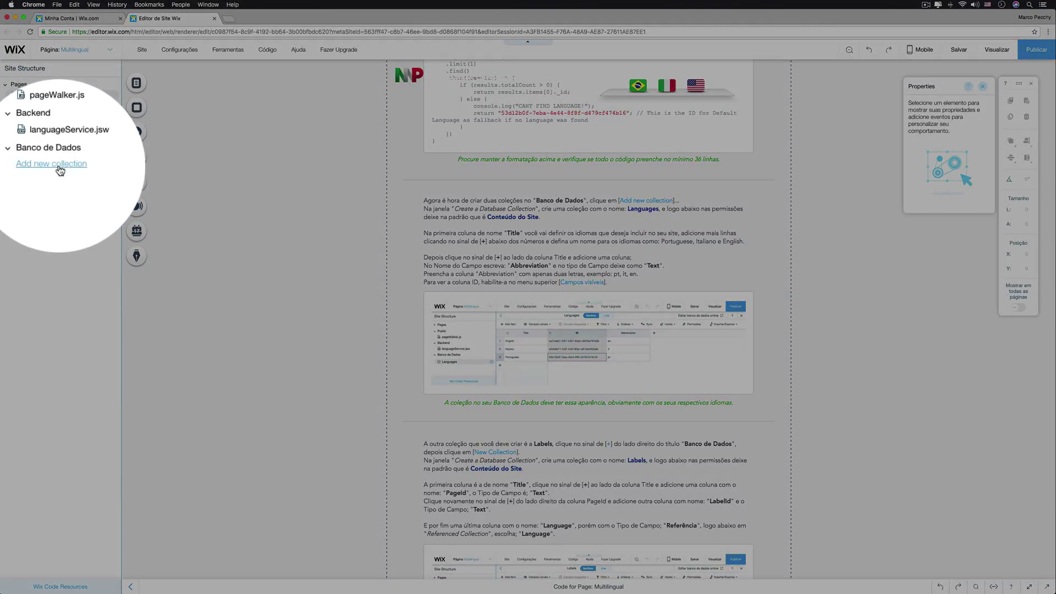
left_click(60, 168)
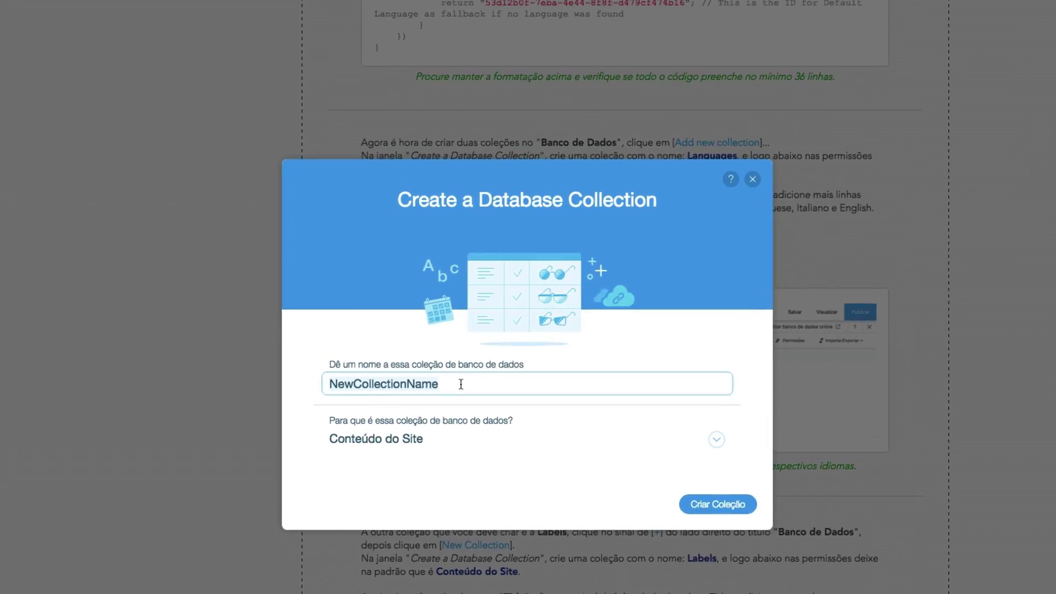
type("Languages")
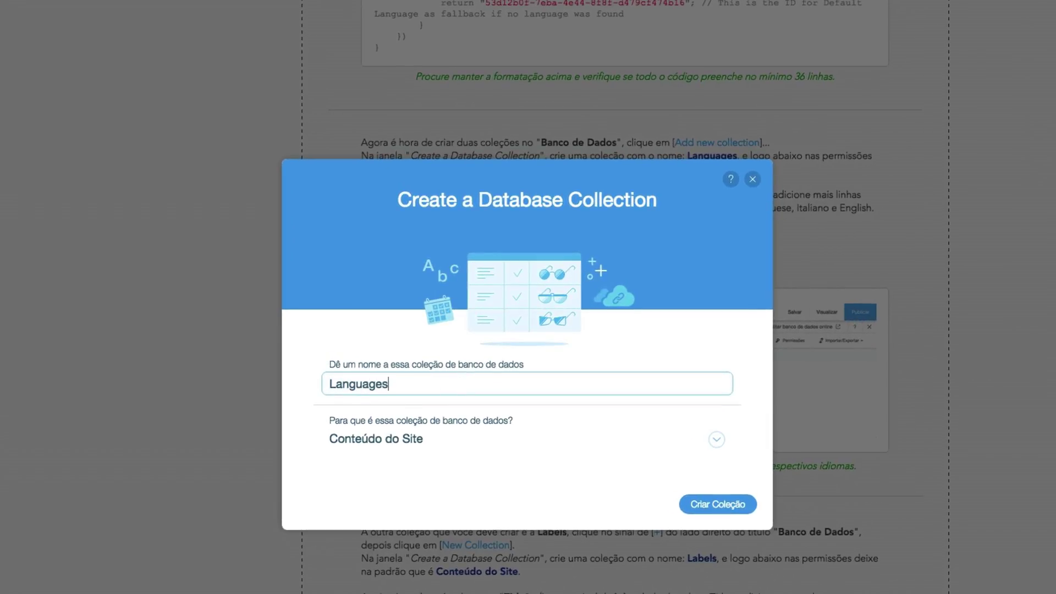
left_click(717, 440)
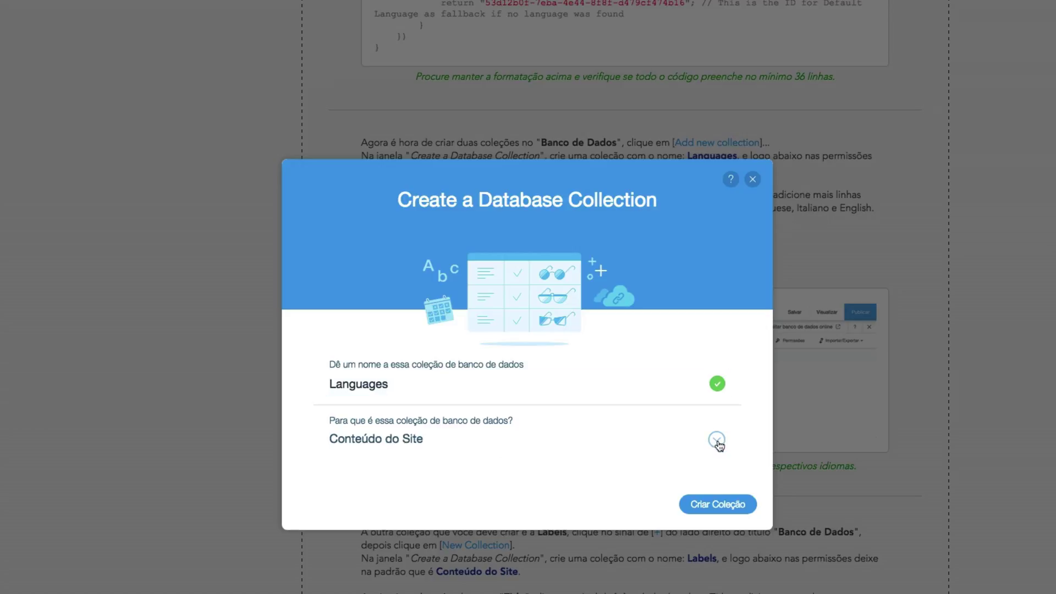
scroll(503, 451, "down", 5)
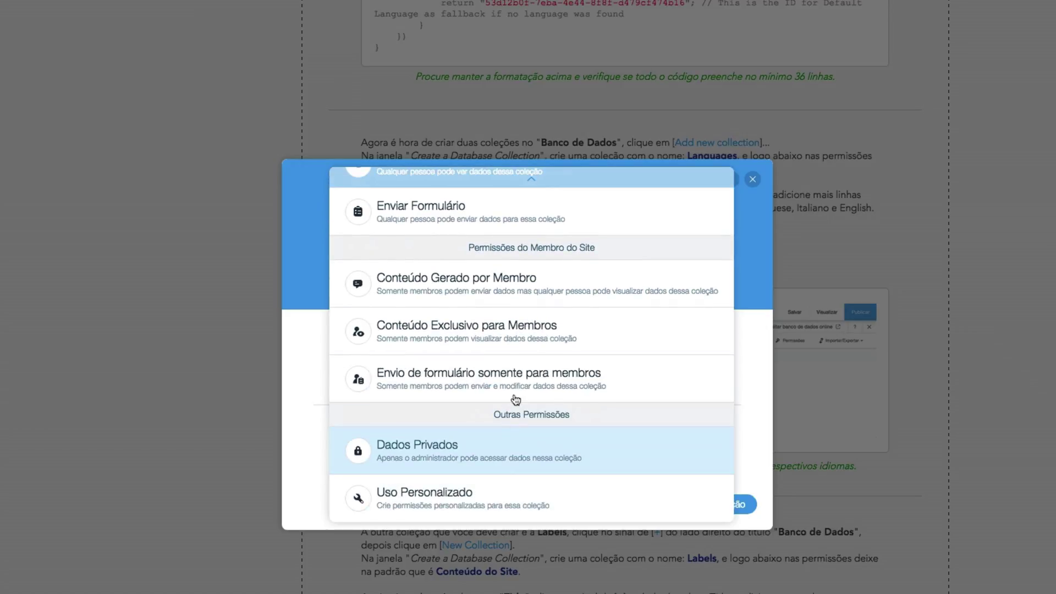
scroll(532, 284, "up", 2)
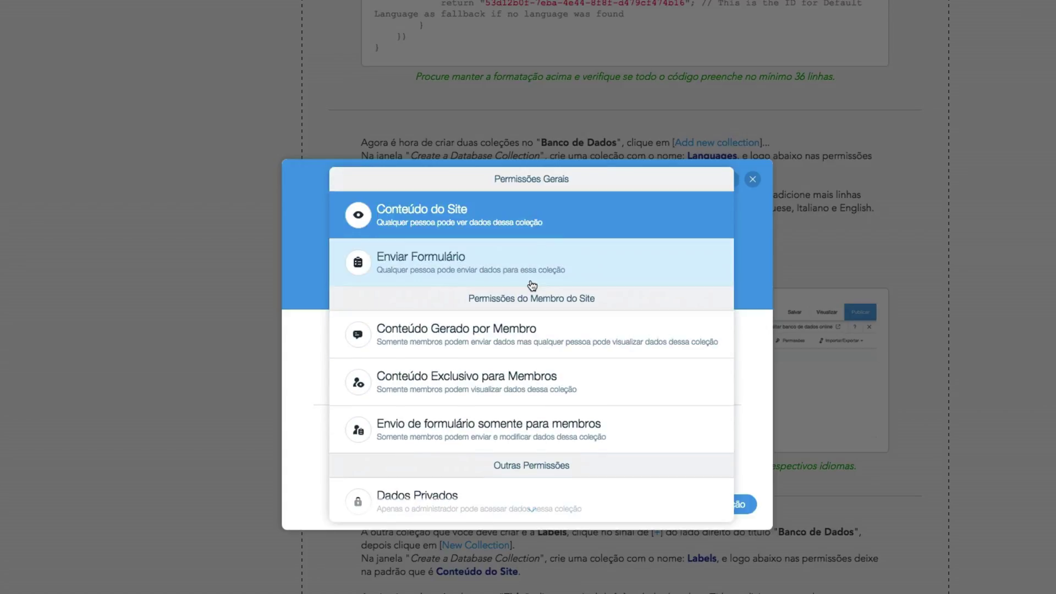
left_click(550, 219)
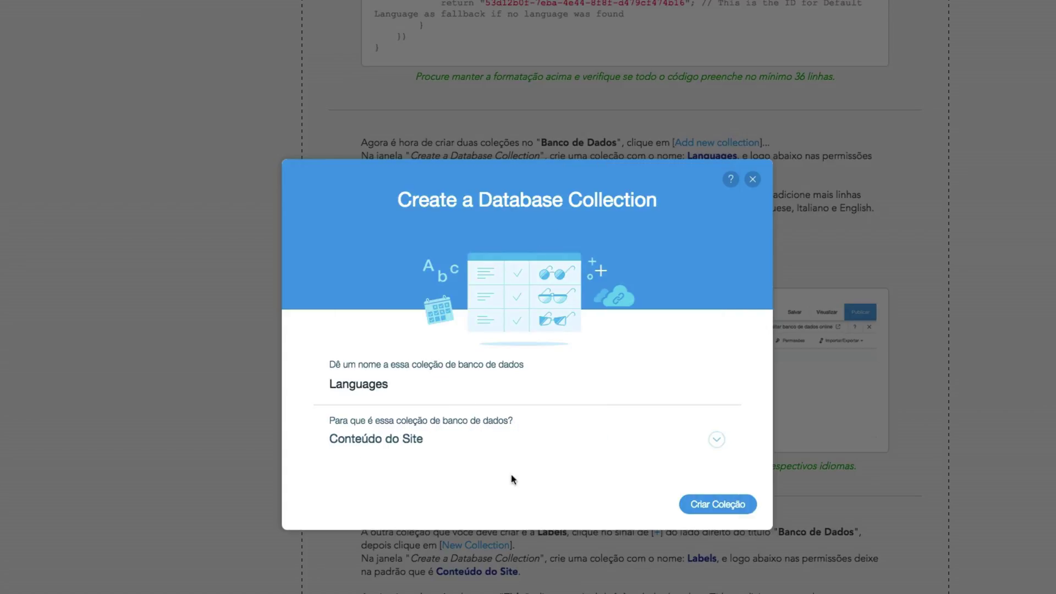
left_click(715, 503)
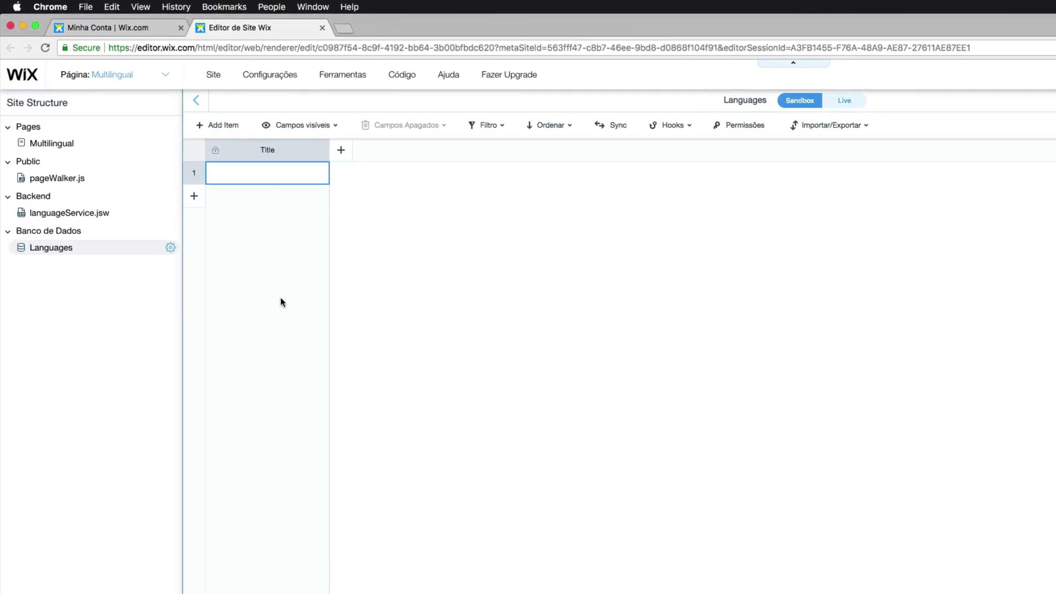
Step: Fill the Title column of the Languages collection with three rows: Portuguese, Italiano and English
left_click(246, 170)
type("Portuguese")
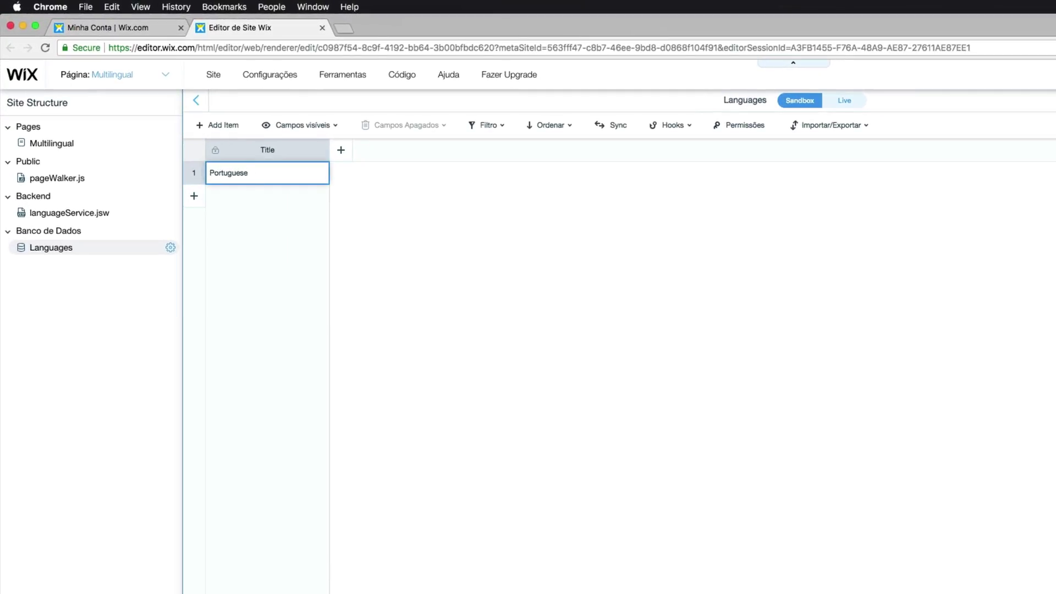
left_click(194, 196)
type("Italiano")
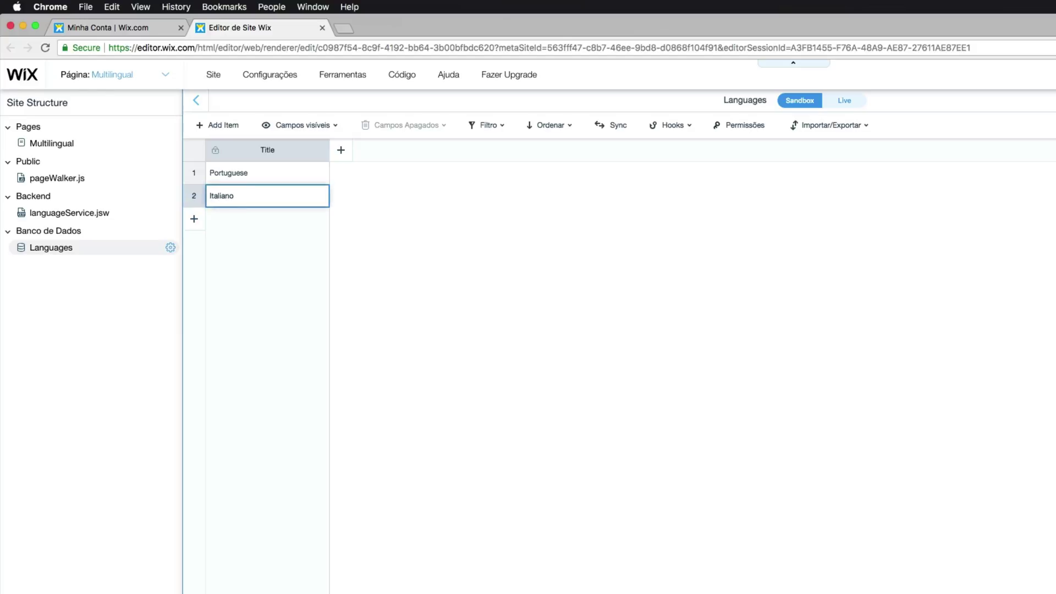
left_click(193, 219)
type("English")
key("Return")
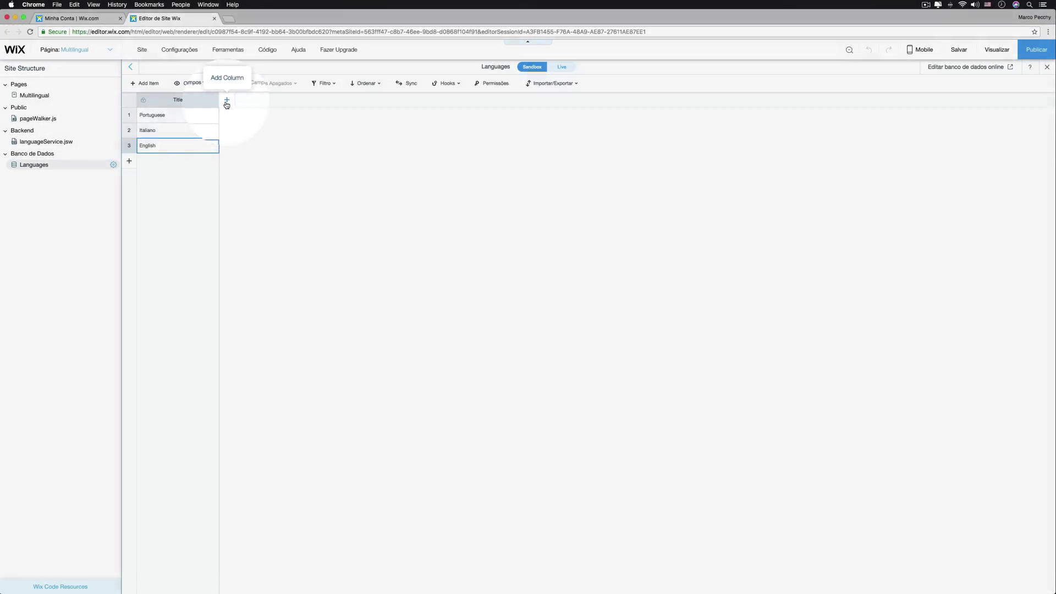
Step: Add a field named Abbreviation of type Text to the Languages collection
left_click(227, 102)
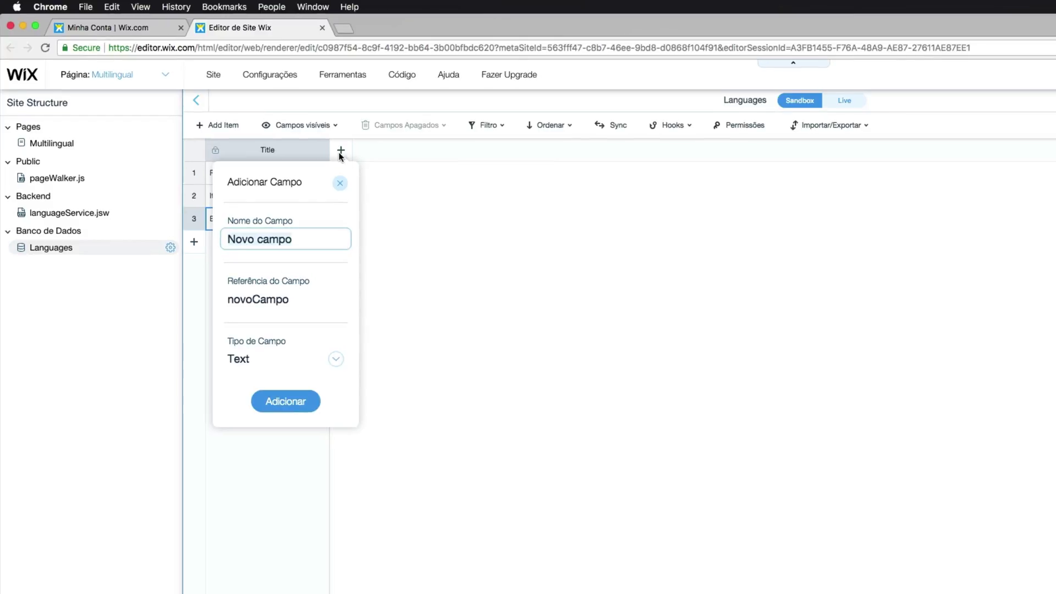
type("Abbreviation")
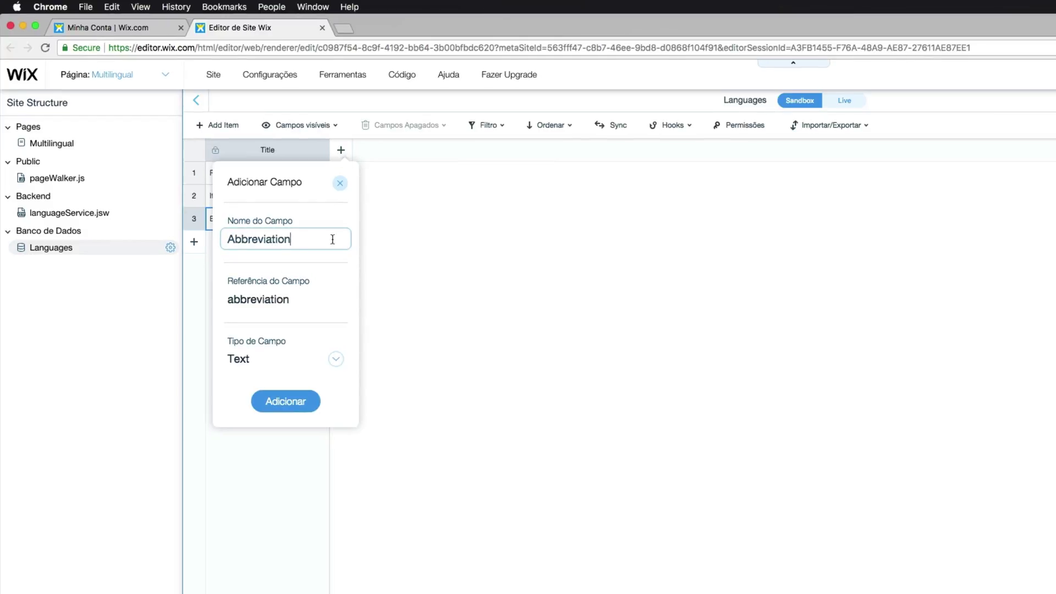
mouse_move(289, 308)
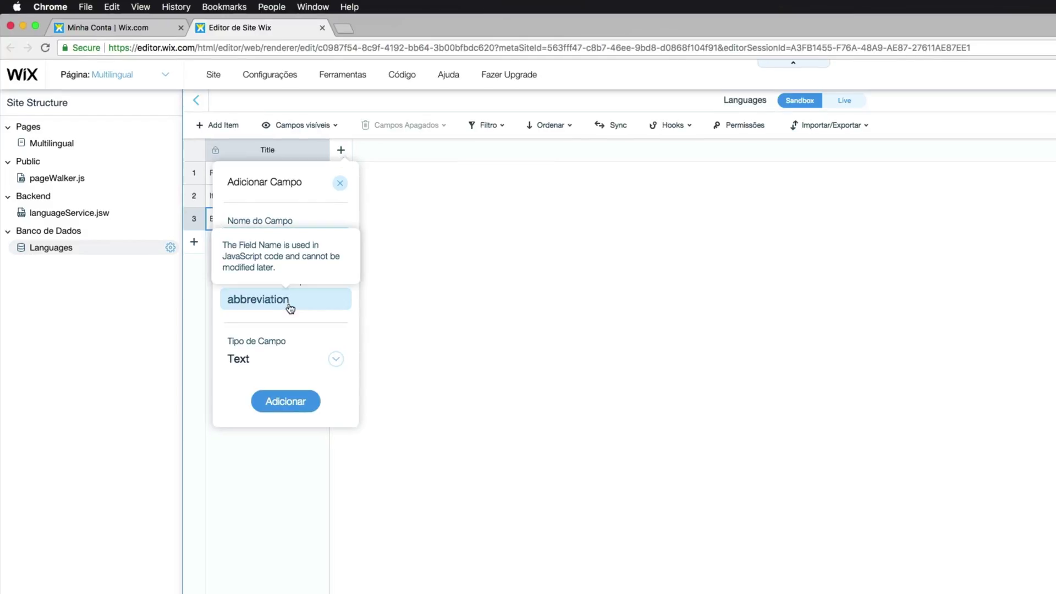
left_click(336, 360)
left_click(316, 365)
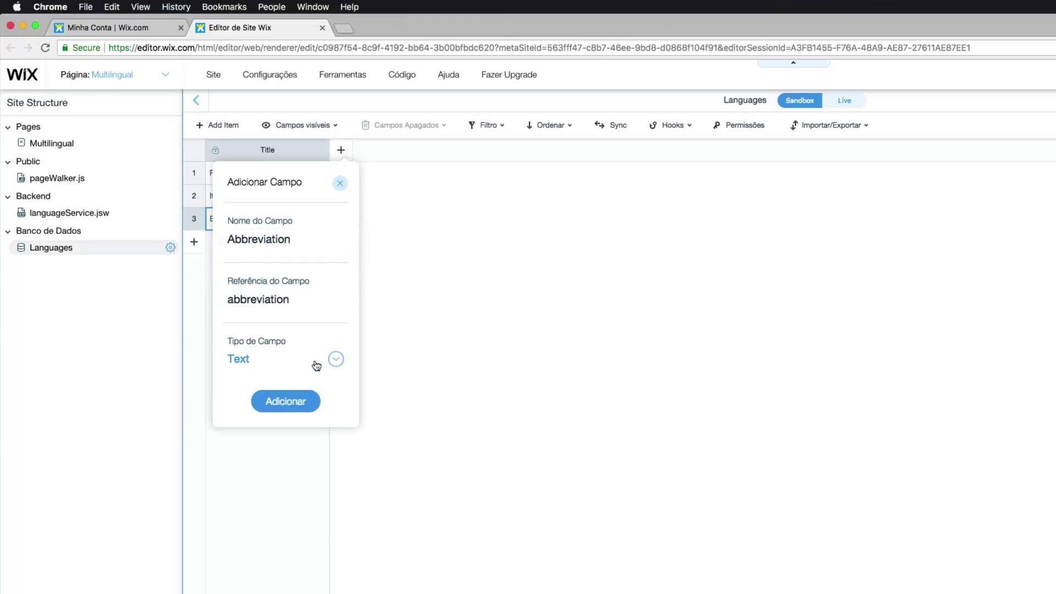
left_click(284, 401)
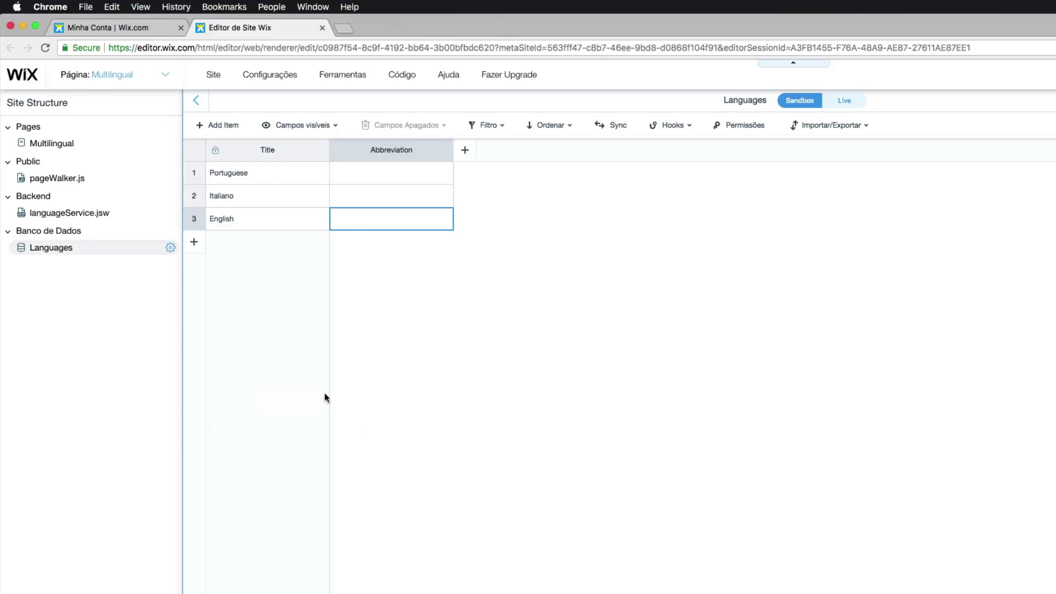
Step: Enter the abbreviations pt for Portuguese, it for Italiano and en for English
left_click(367, 174)
left_click(367, 174)
type("pt")
double_click(360, 195)
type("it")
left_click(359, 223)
left_click(359, 224)
type("en")
Step: Show the ID field in the Languages collection, widen its column to fit the full IDs, and select the Portuguese row's ID
left_click(335, 127)
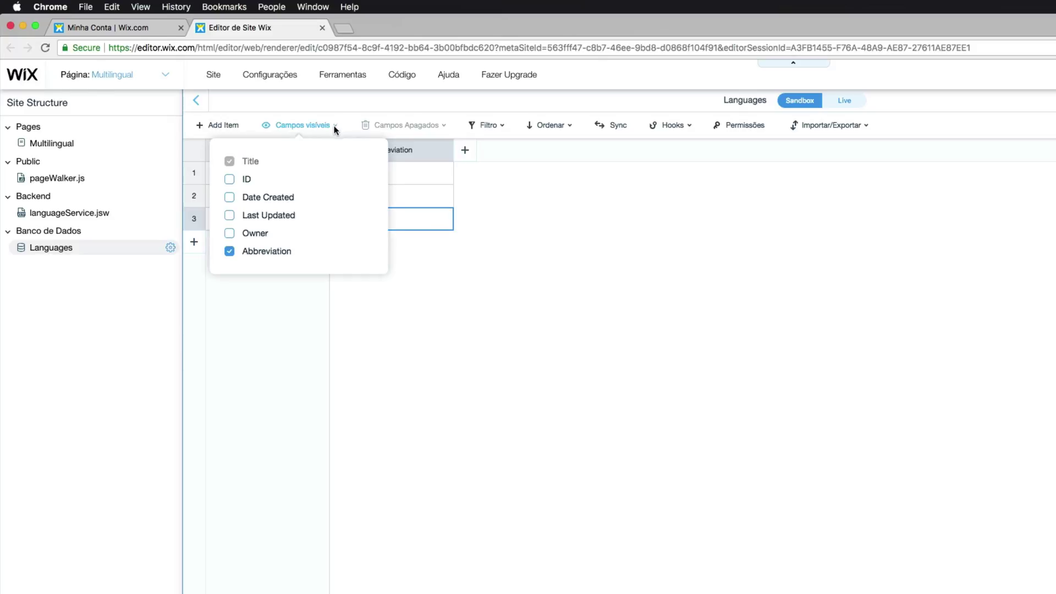
left_click(247, 181)
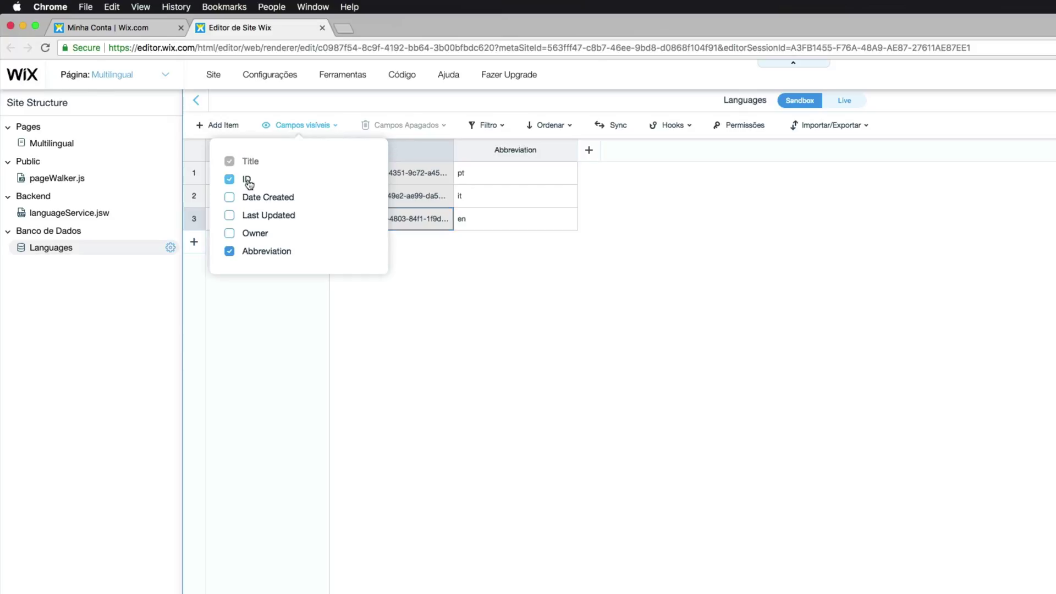
left_click(327, 126)
left_click_drag(453, 148, 512, 148)
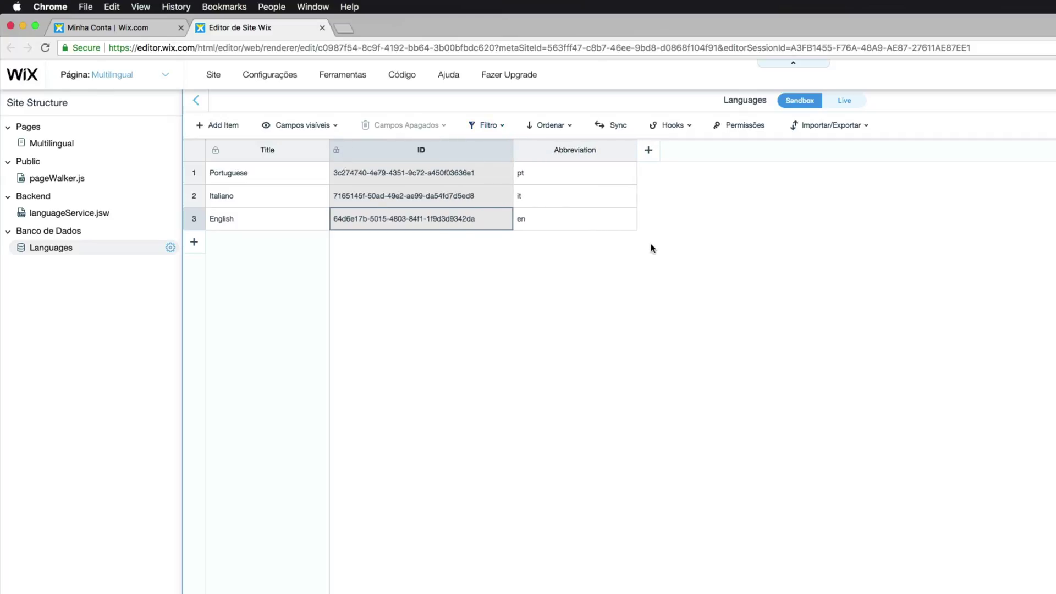
left_click(363, 173)
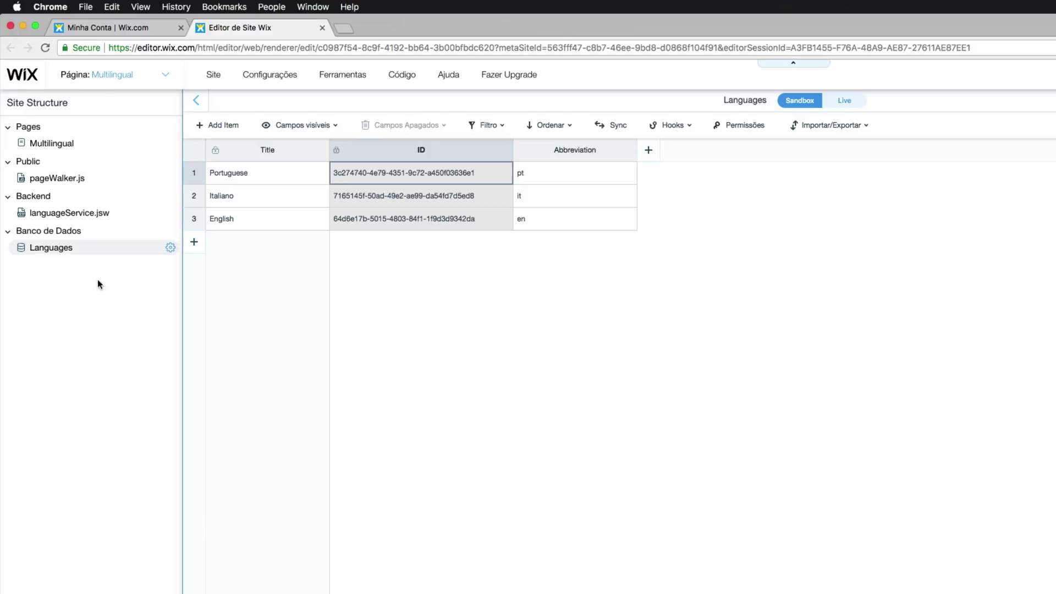
Step: Create a new database collection named Labels with the Conteúdo do Site permission
left_click(172, 235)
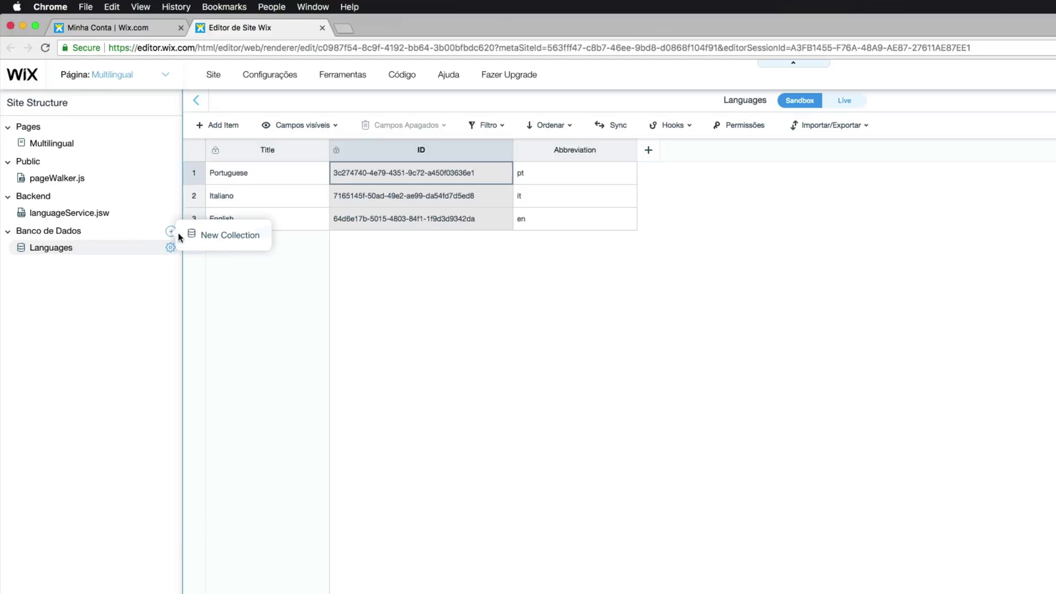
left_click(226, 241)
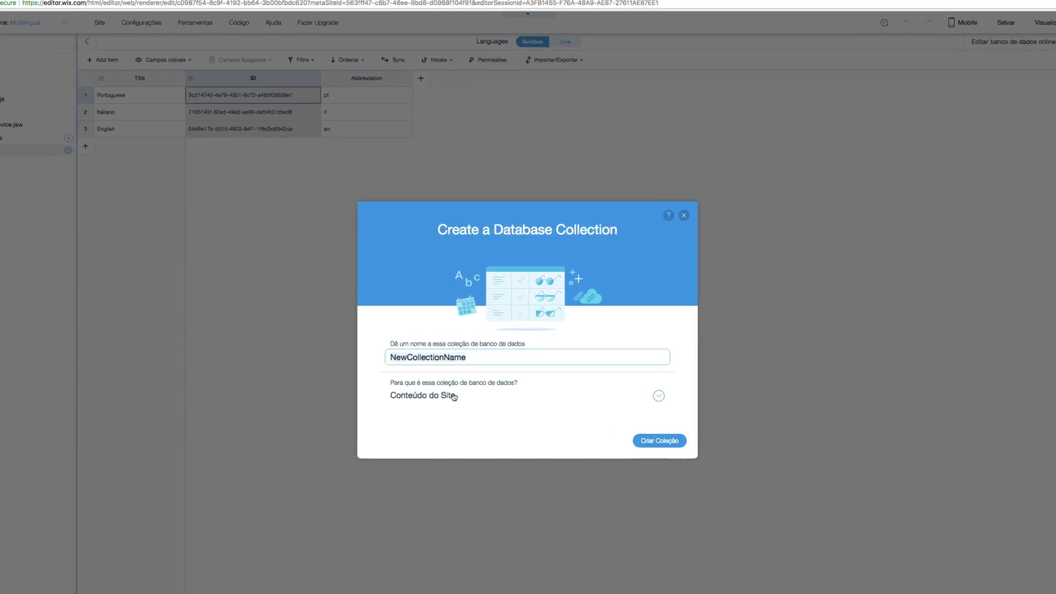
type("Labels")
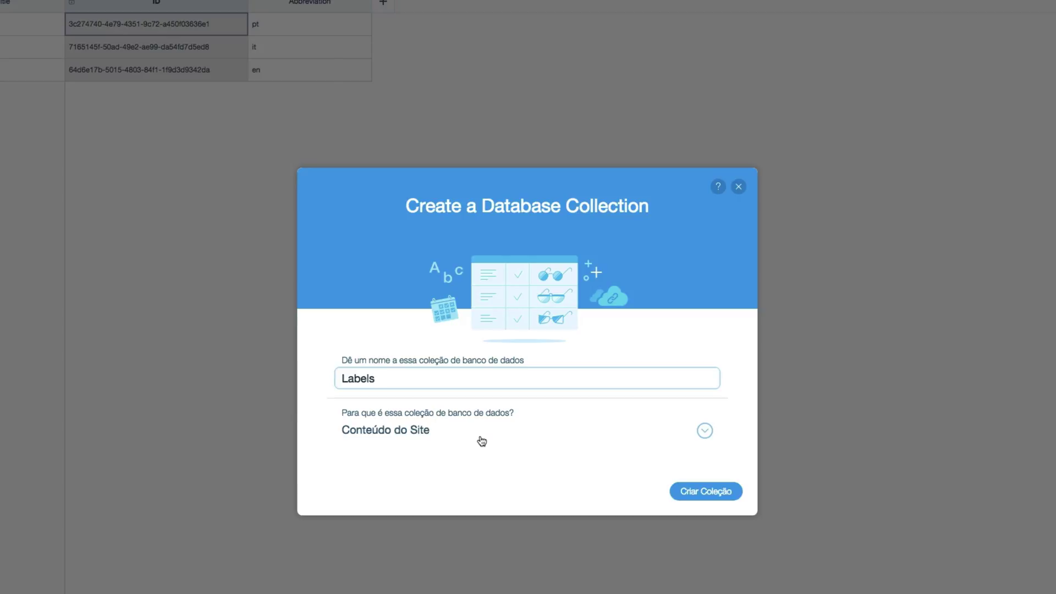
left_click(704, 430)
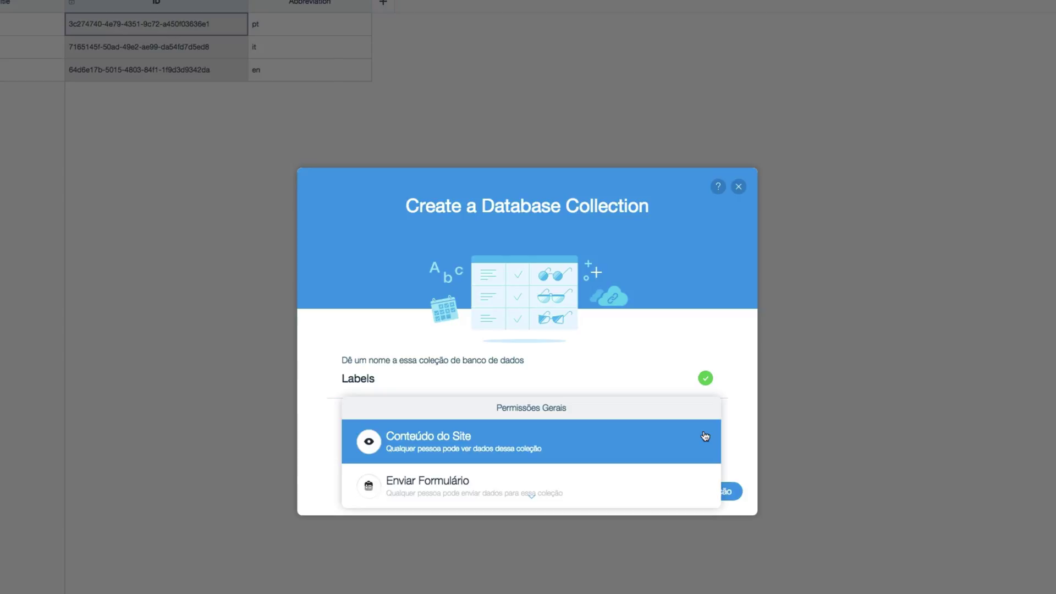
left_click(650, 437)
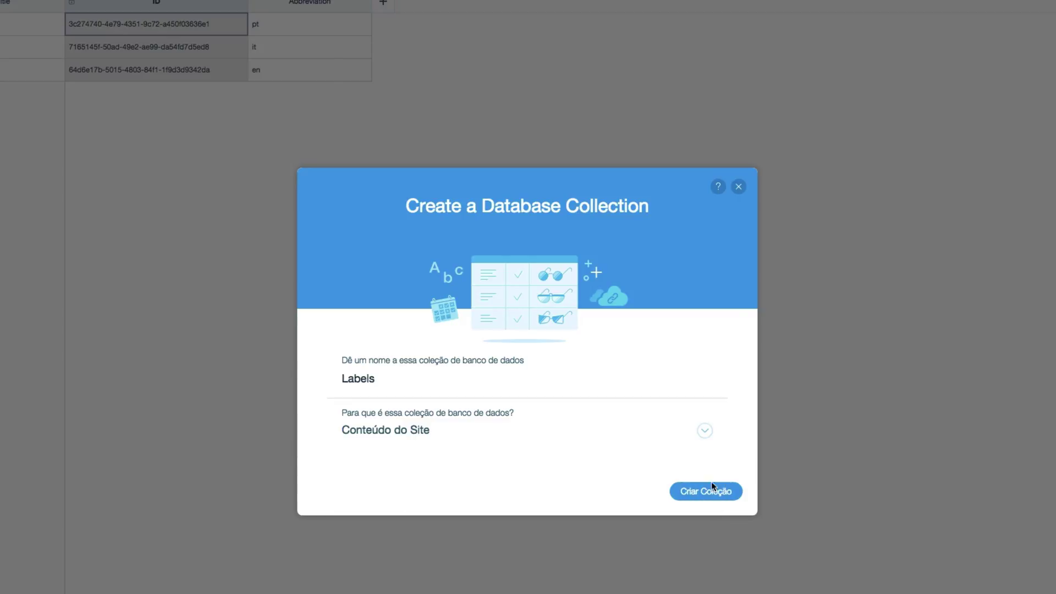
left_click(692, 476)
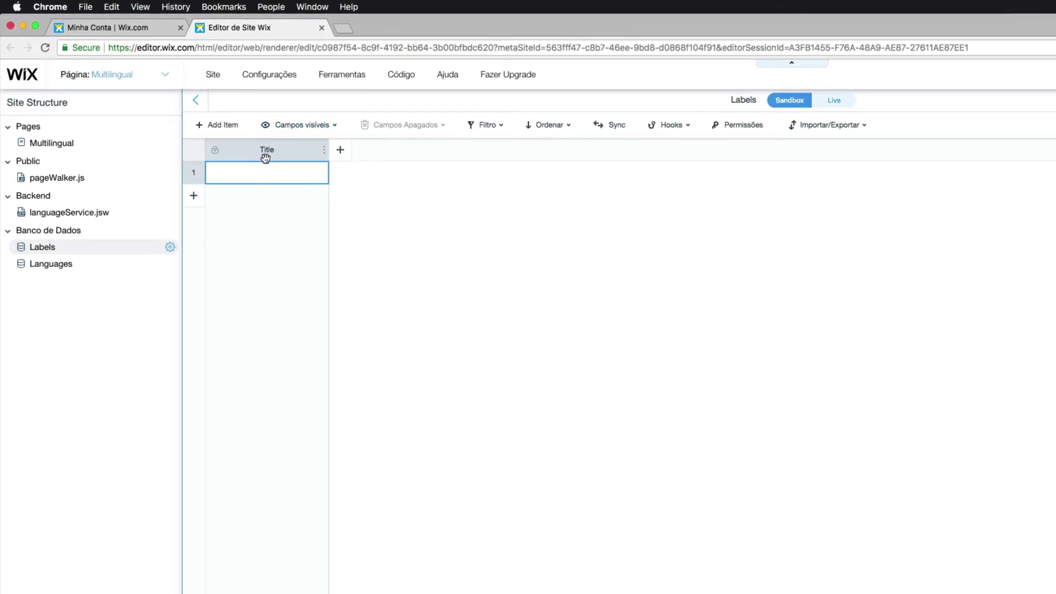
Step: Add a field named PageId of type Text to the Labels collection
left_click(341, 152)
type("Pageid")
key("BackSpace")
key("BackSpace")
type("Id")
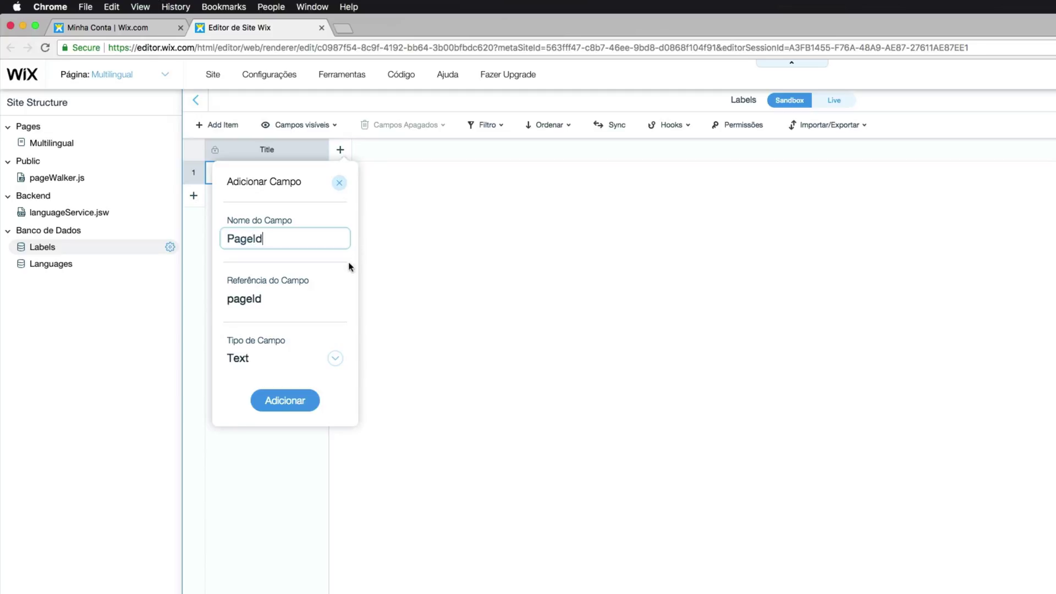
left_click(335, 359)
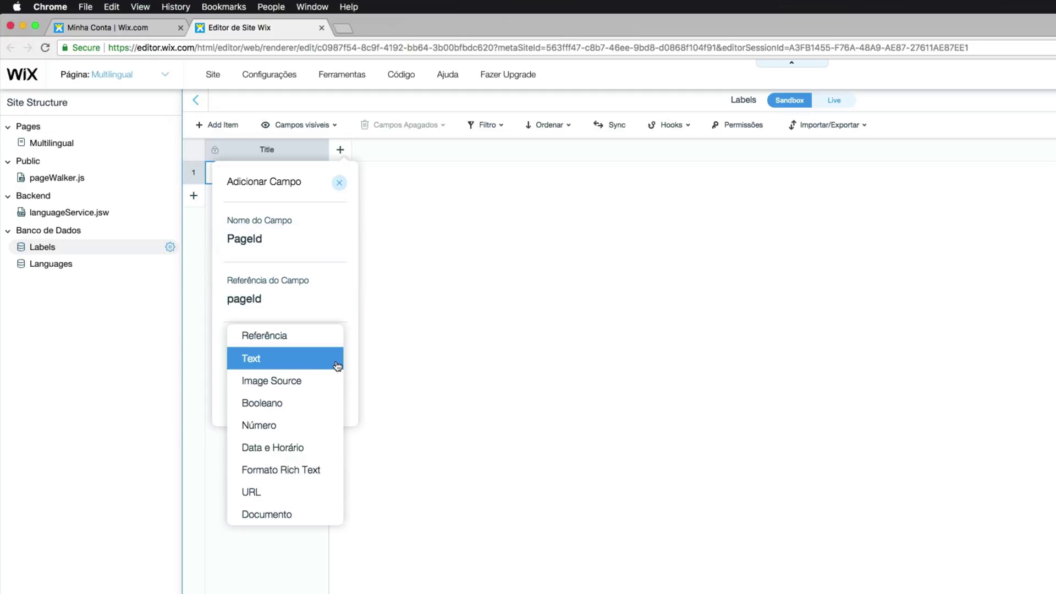
left_click(337, 366)
left_click(288, 402)
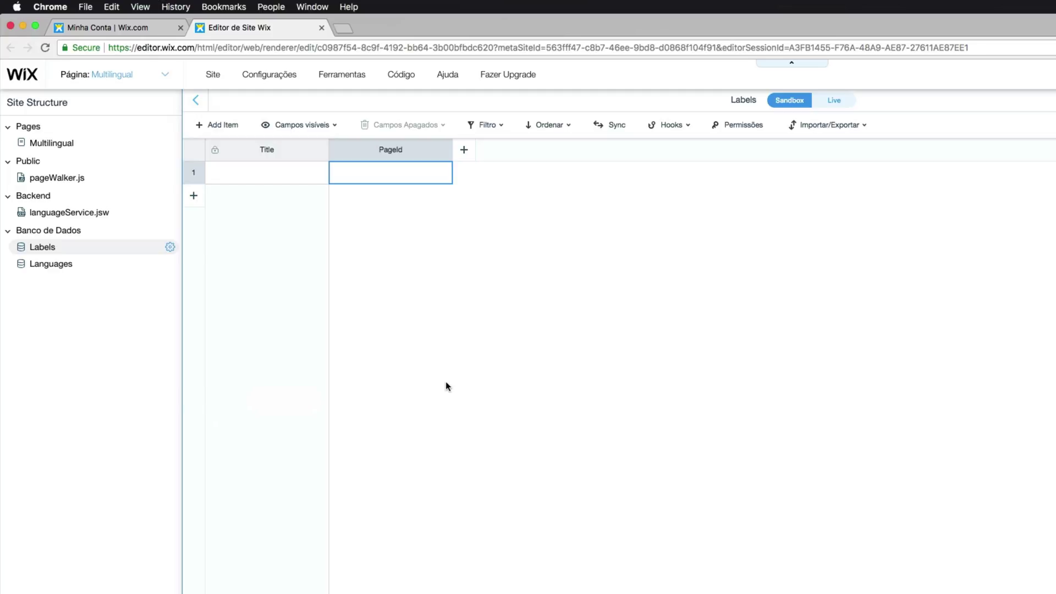
Step: Add a field named LabelId of type Text to the Labels collection
left_click(465, 150)
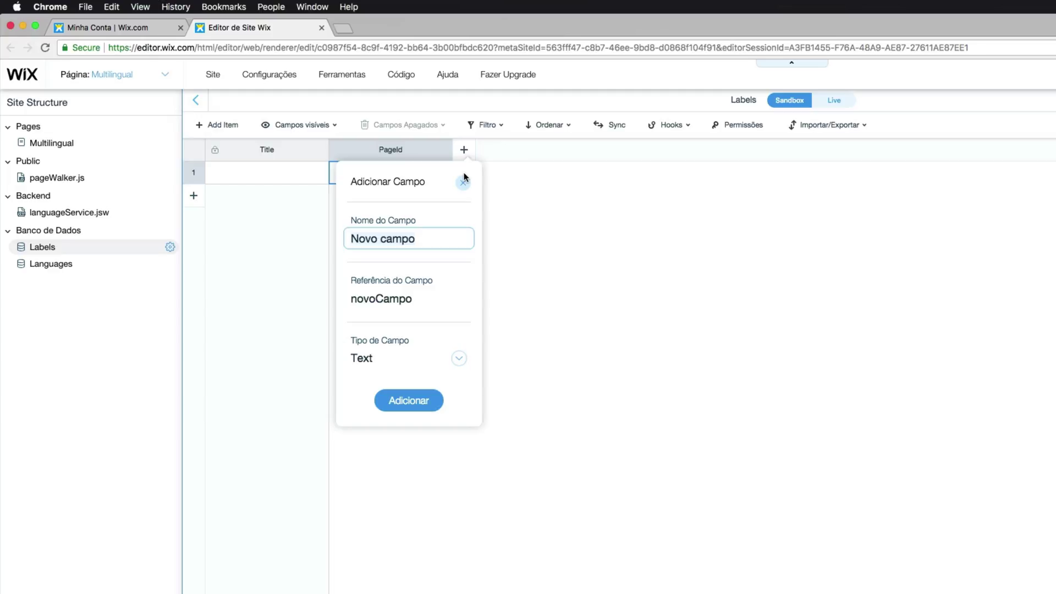
type("Labell")
type("d")
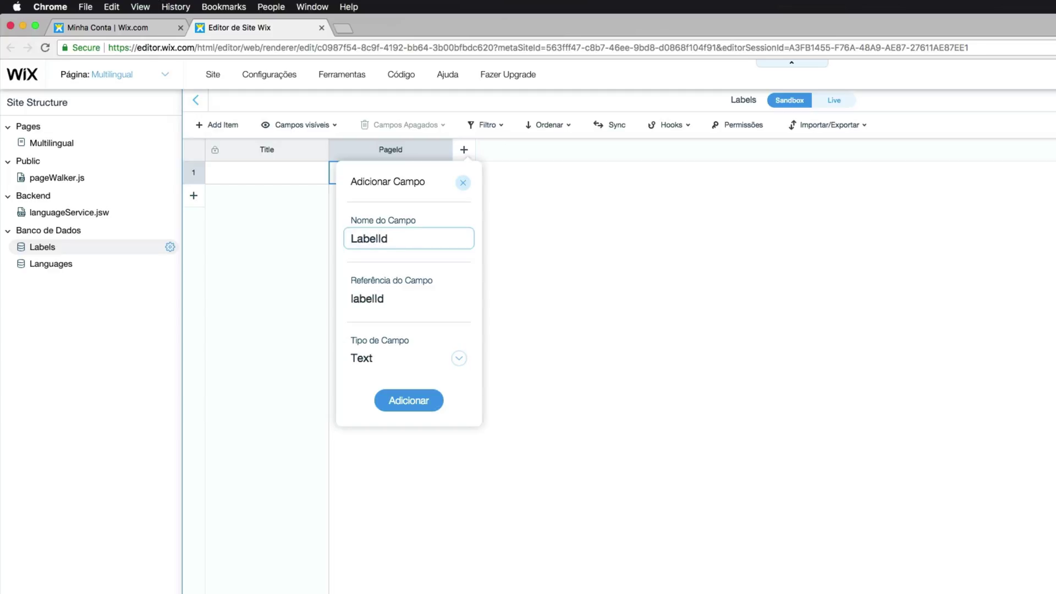
left_click(459, 358)
left_click(459, 358)
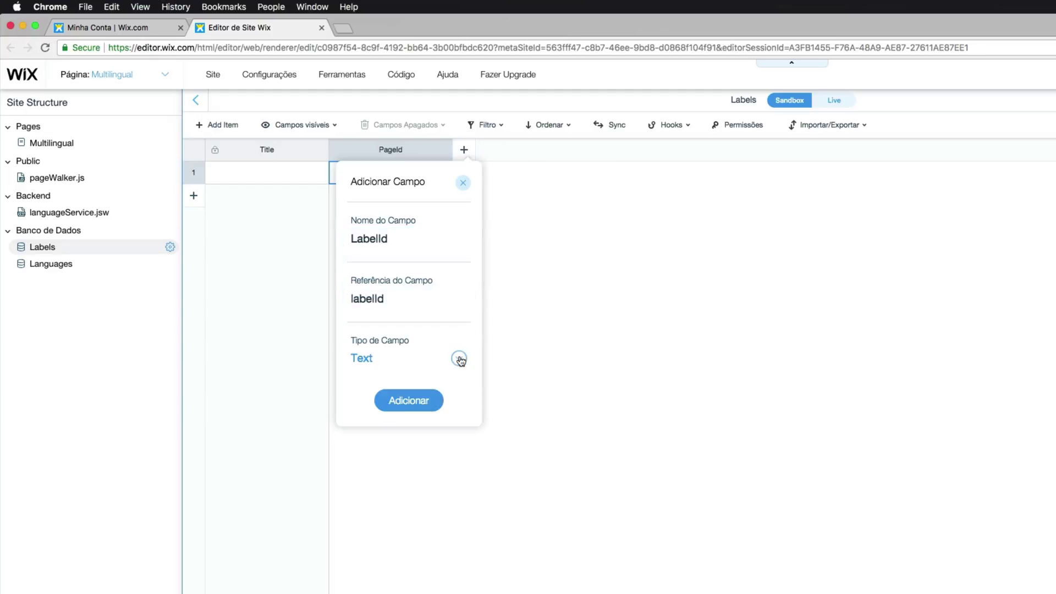
left_click(421, 404)
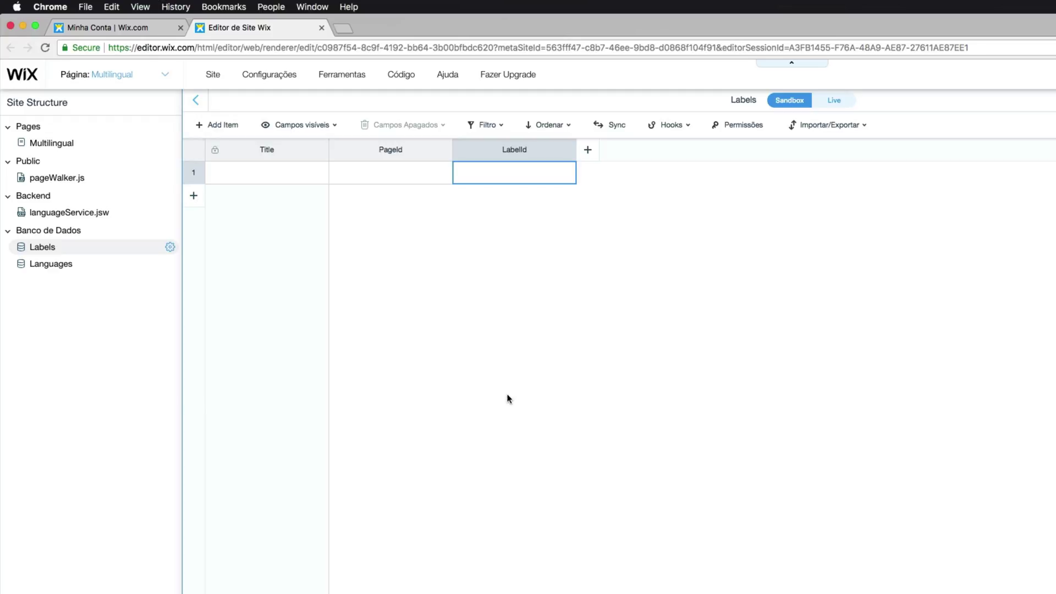
Step: Add a field named Language of type Referência to the Labels collection, referencing the Languages collection
left_click(588, 151)
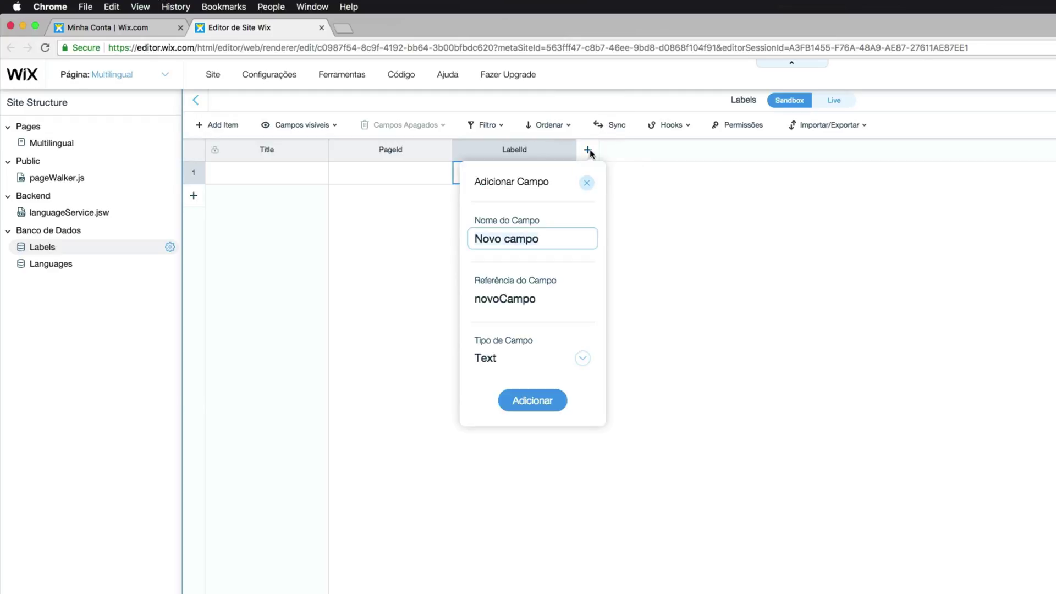
type("Language")
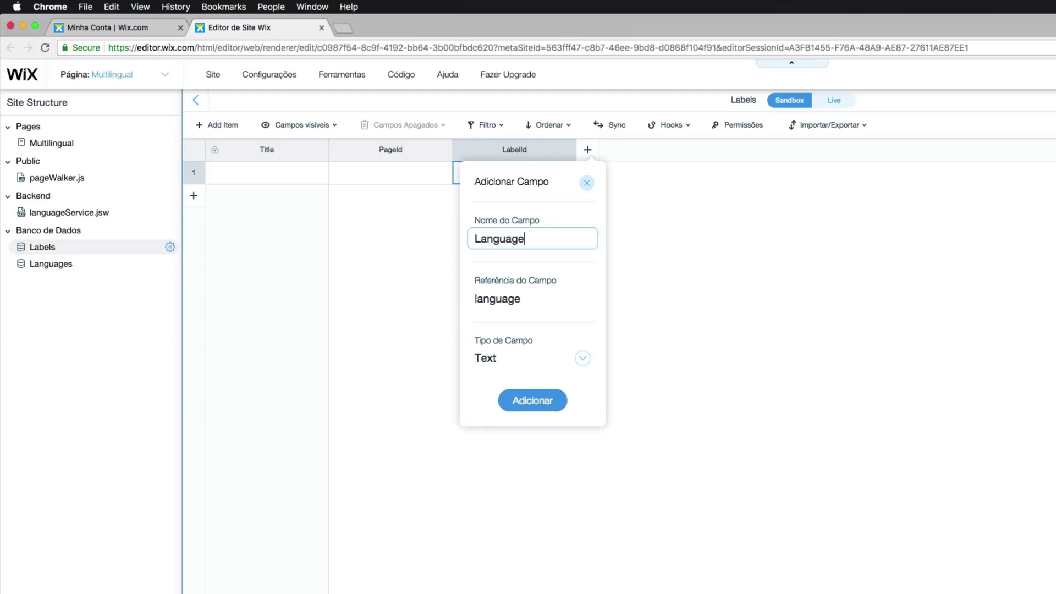
mouse_move(543, 297)
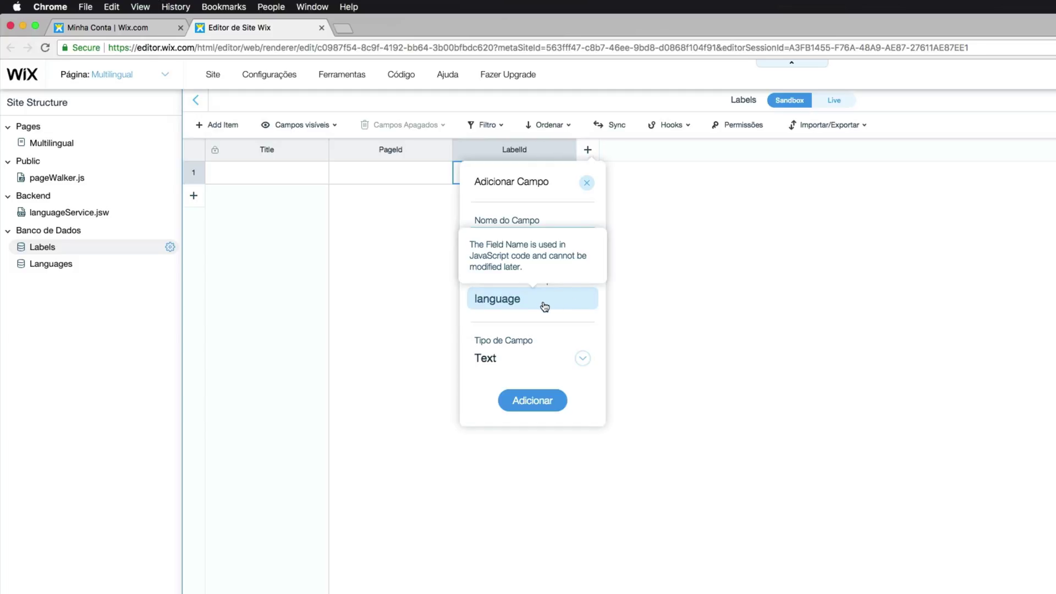
left_click(584, 360)
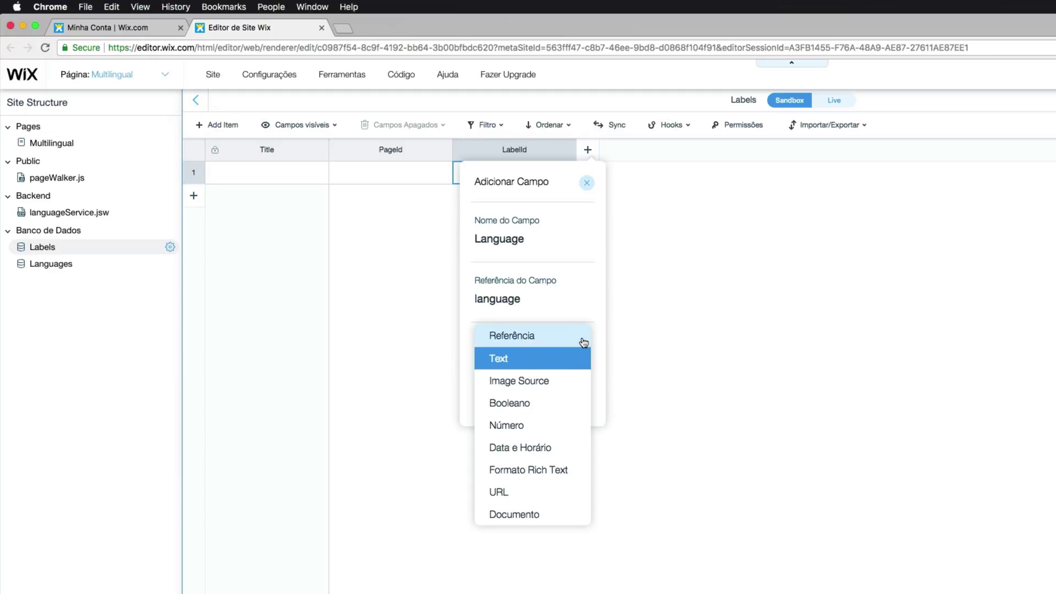
left_click(584, 343)
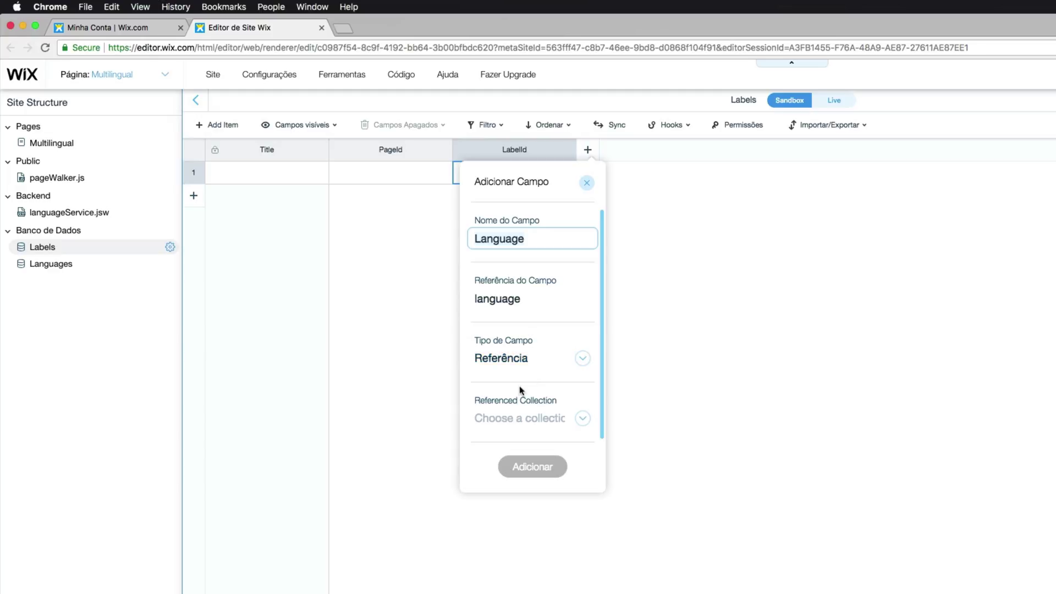
left_click(584, 421)
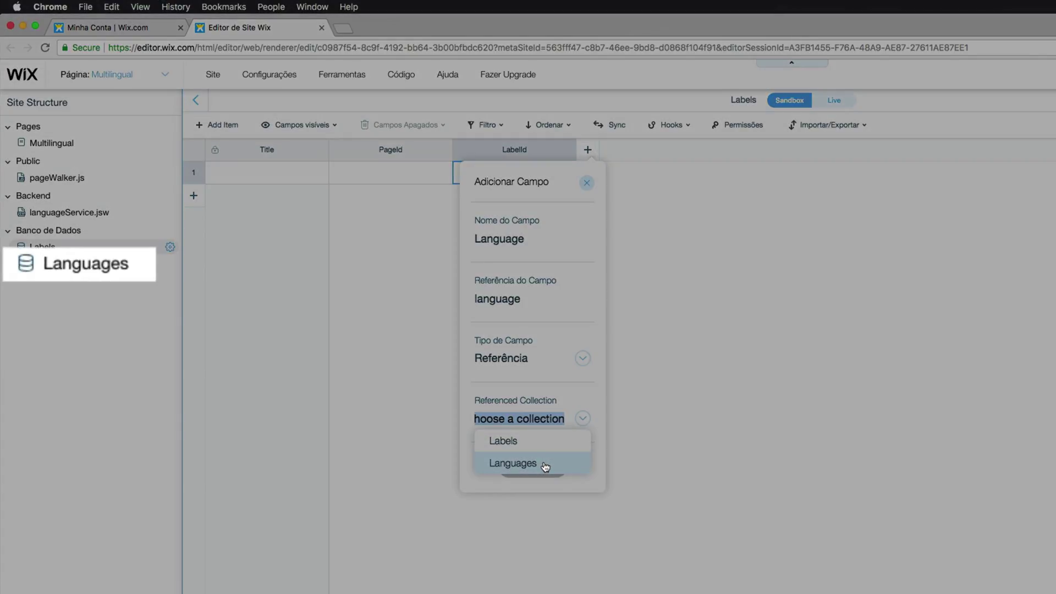
left_click(543, 464)
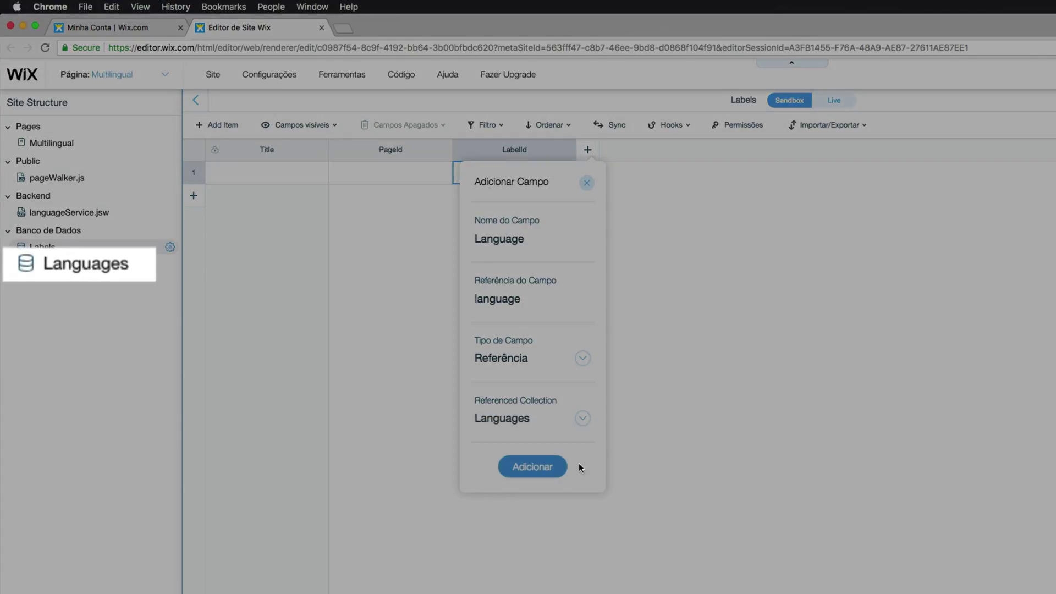
left_click(533, 467)
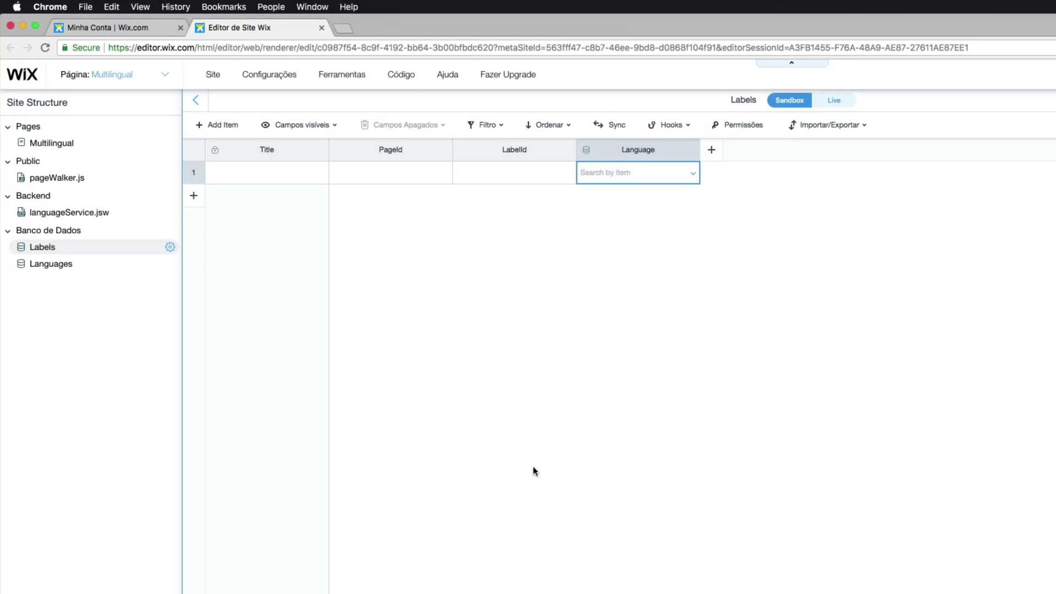
Step: Widen the Title column of the Labels collection to about double and the PageId, LabelId and Language columns slightly
mouse_move(587, 157)
left_click_drag(330, 150, 464, 149)
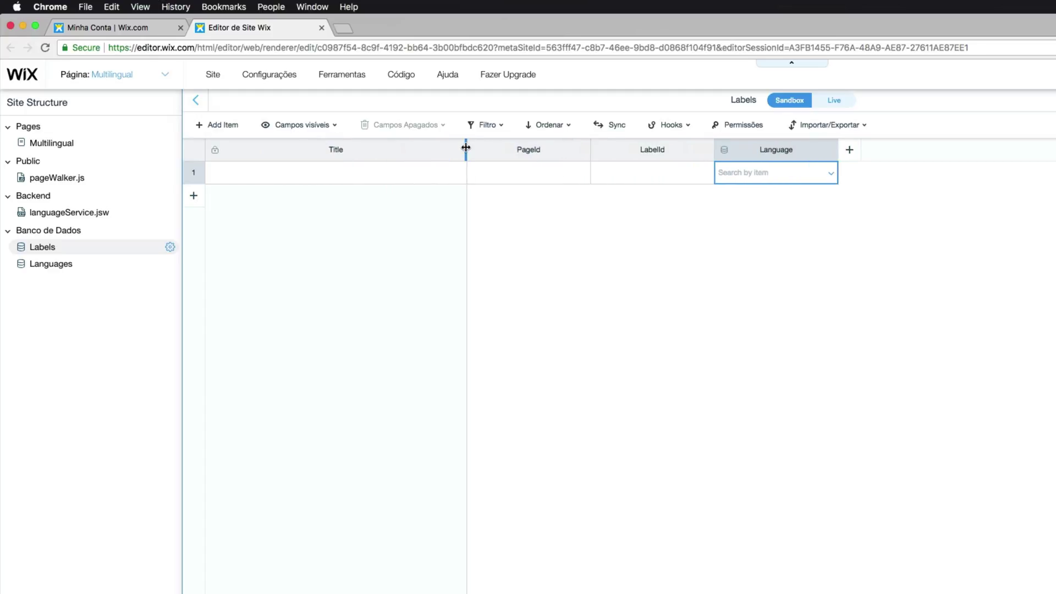
left_click_drag(589, 149, 601, 151)
left_click_drag(724, 156, 737, 152)
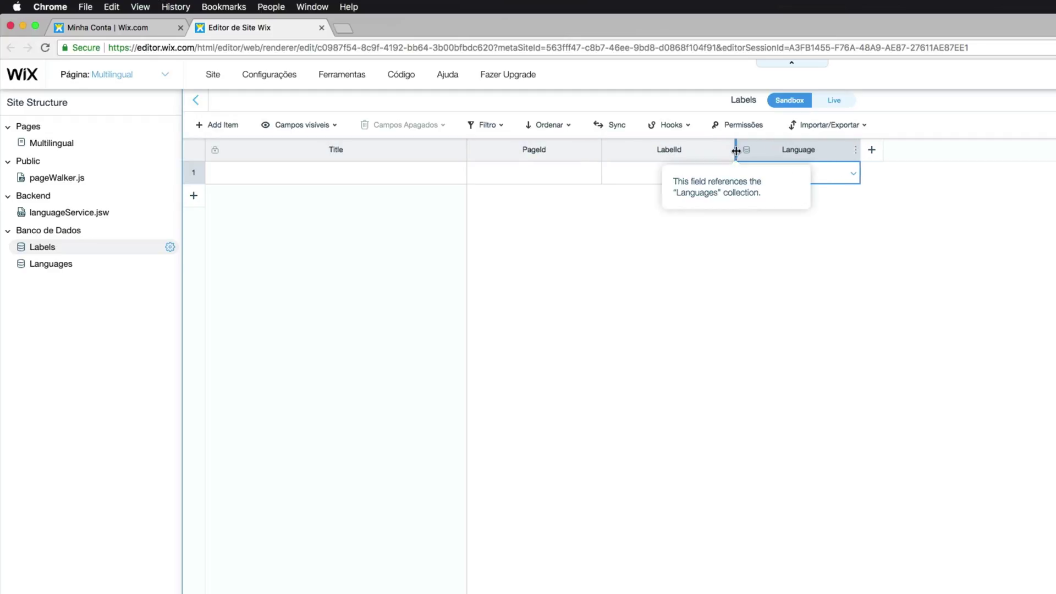
left_click_drag(859, 149, 865, 148)
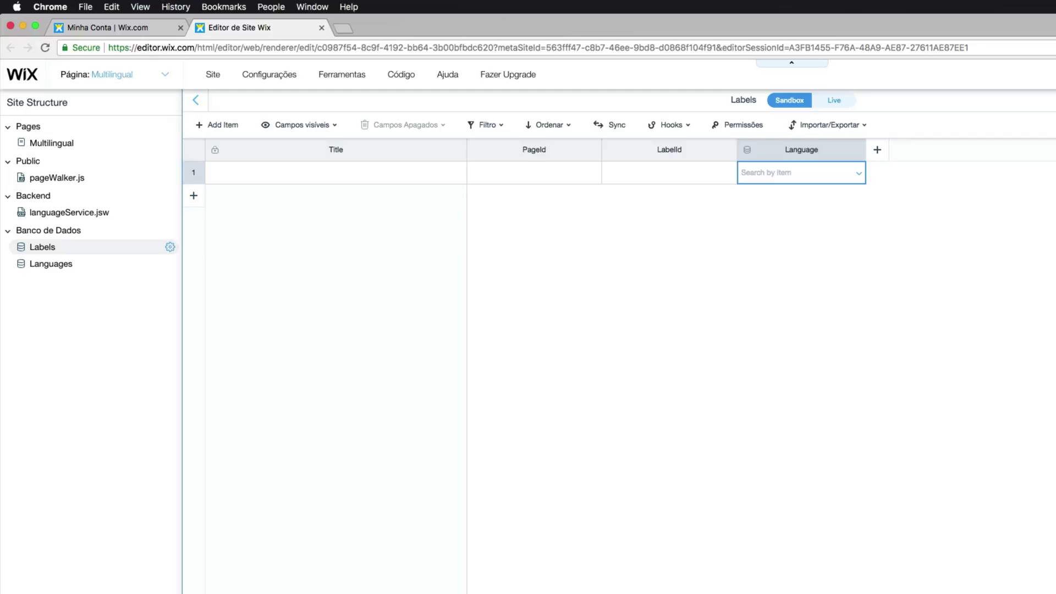
Step: Open the Multilingual page's code and paste in the sample handleLanguage code with the onReady, portuguese_click, english_click and italiano_click functions
left_click(83, 147)
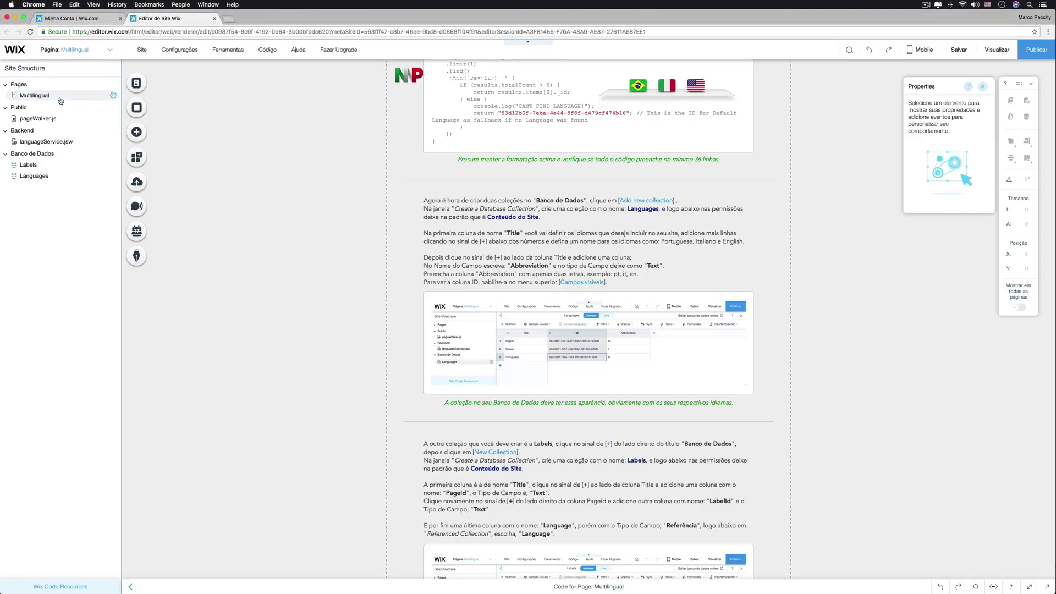
scroll(605, 385, "down", 10)
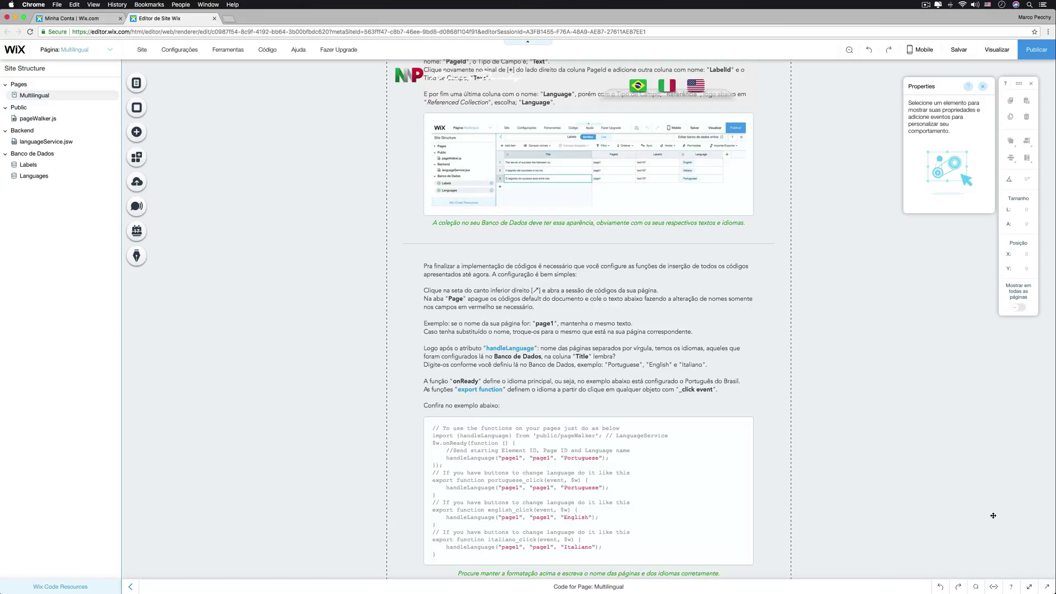
left_click(1048, 587)
scroll(550, 440, "down", 3)
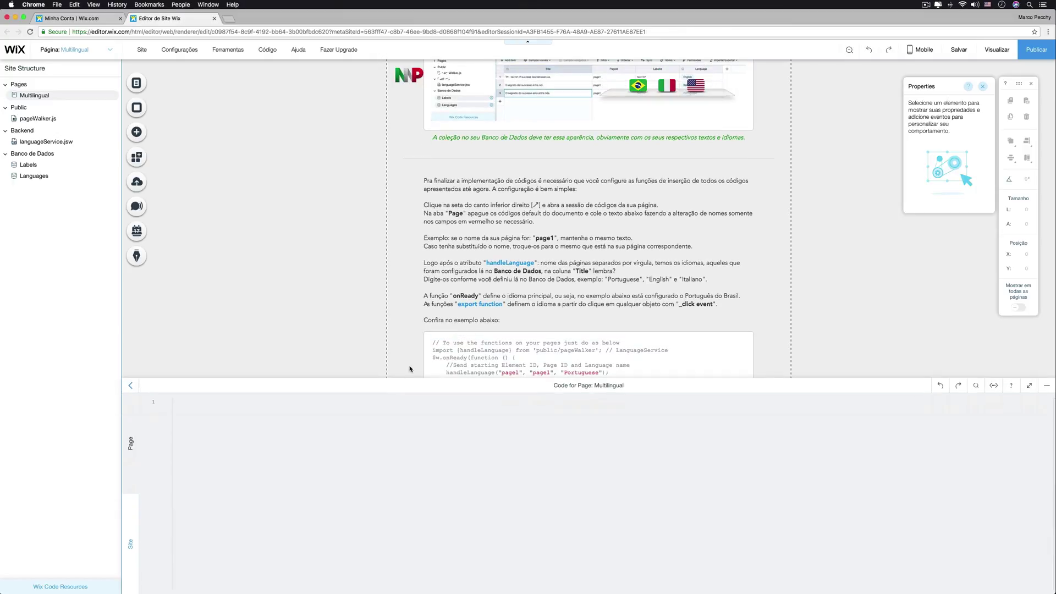
scroll(843, 302, "down", 5)
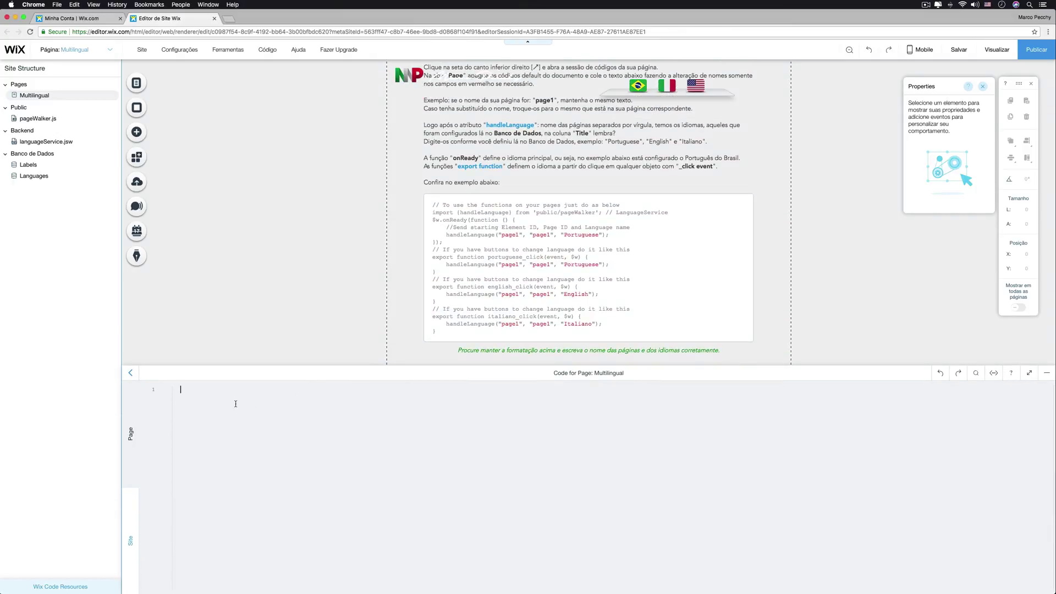
type("// To use the functions on your pages just do as below import {handleLanguage} from 'public/pageWalker'; // LanguageService $w.onReady(function () {     //Send starting Element ID, Page ID and Language name     handleLanguage(\"page1\", \"page1\", \"Portuguese\"); }); // If you have buttons to change language do it like this export function portuguese_click(event, $w) {     handleLanguage(\"page1\", \"page1\", \"Portuguese\"); } // If you have buttons to change language do it like this export function english_click(event, $w) {     handleLanguage(\"page1\", \"page1\", \"English\"); } // If you have buttons to change language do it like this export function italiano_click(event, $w) {     handleLanguage(\"page1\", \"page1\", \"Italiano\"); }")
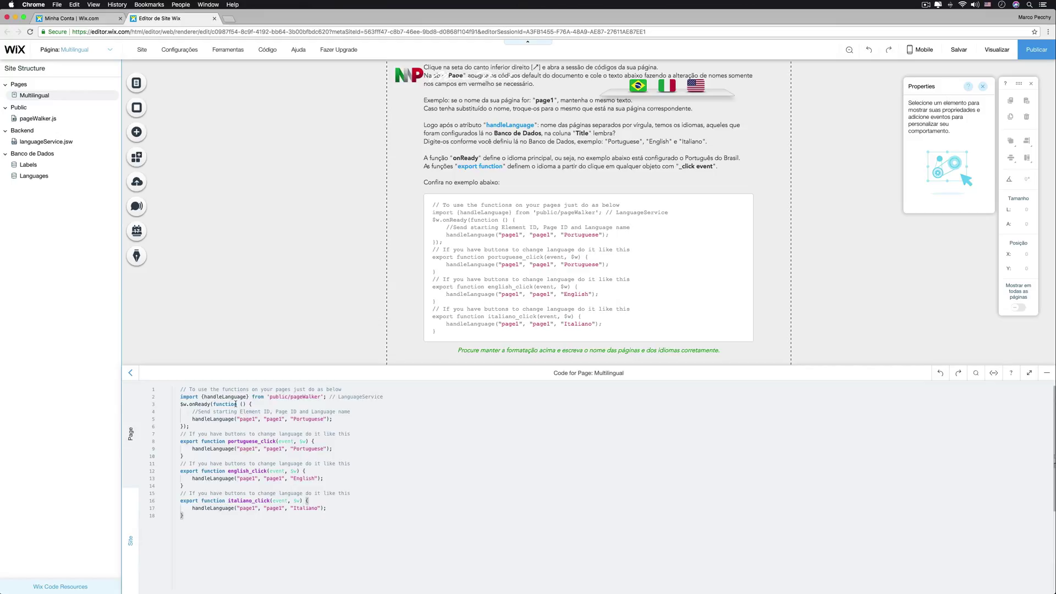
Step: Select the Multilingual page's main content strip and copy its element ID, stripLanguage
mouse_move(206, 406)
left_click(834, 249)
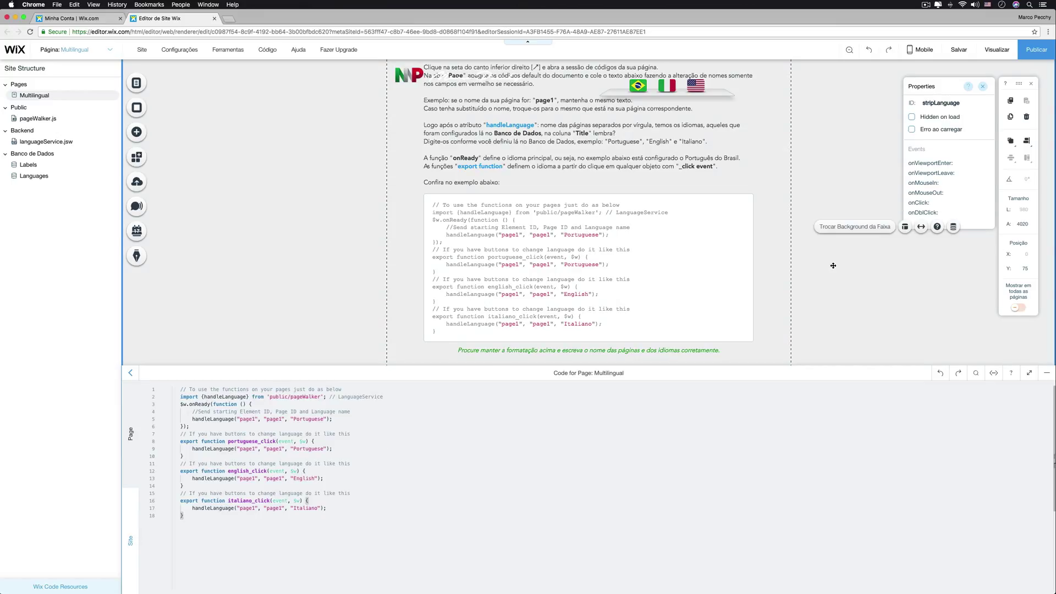
scroll(833, 266, "up", 10)
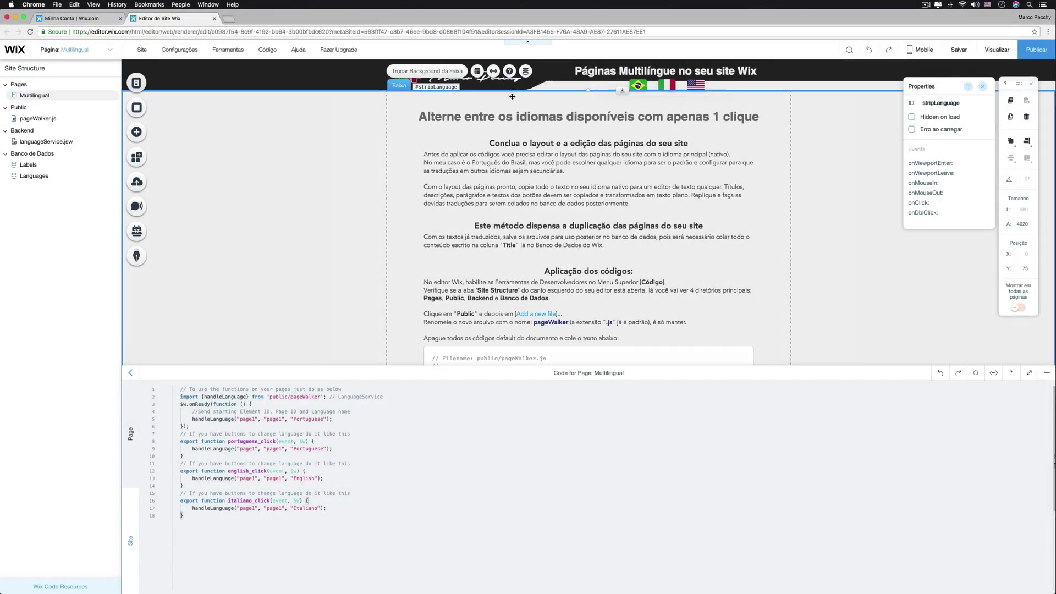
left_click_drag(444, 95, 958, 110)
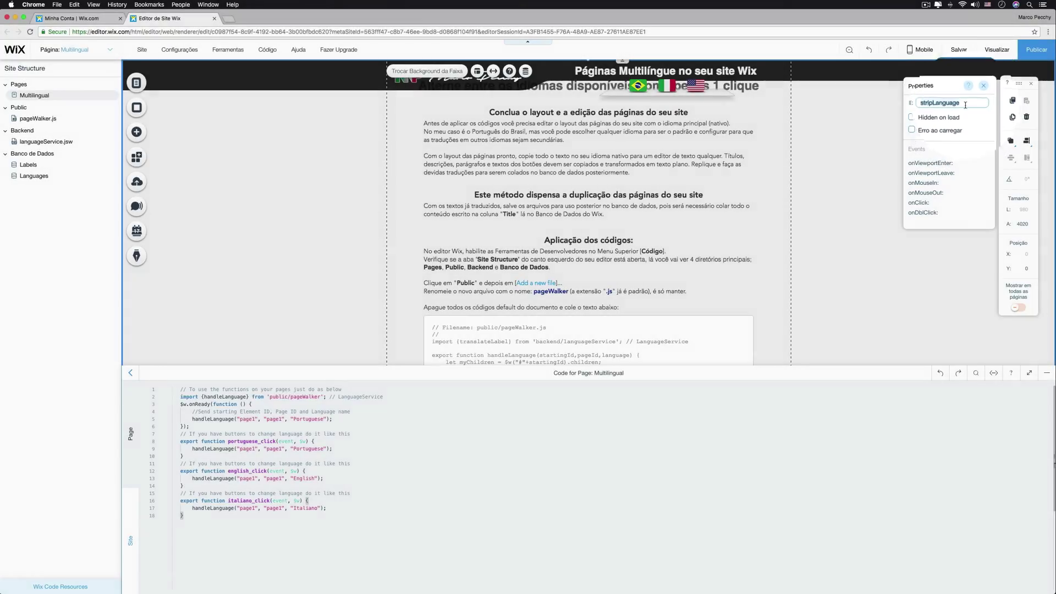
Step: Replace both page1 arguments with stripLanguage in the handleLanguage calls of the onReady and portuguese_click functions
double_click(248, 419)
type("stripLanguage")
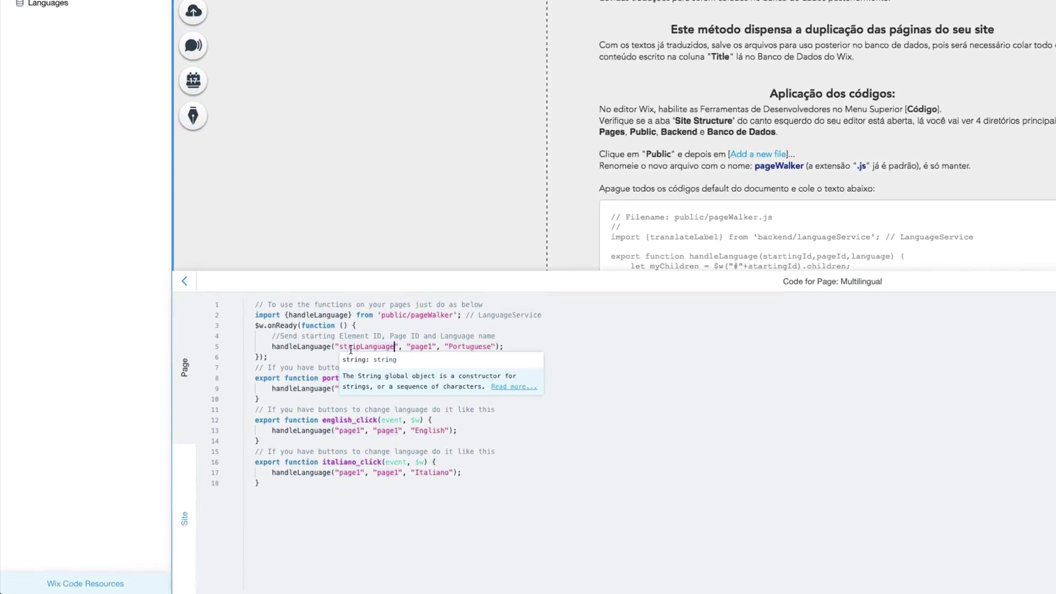
double_click(454, 332)
type("stripLanguage")
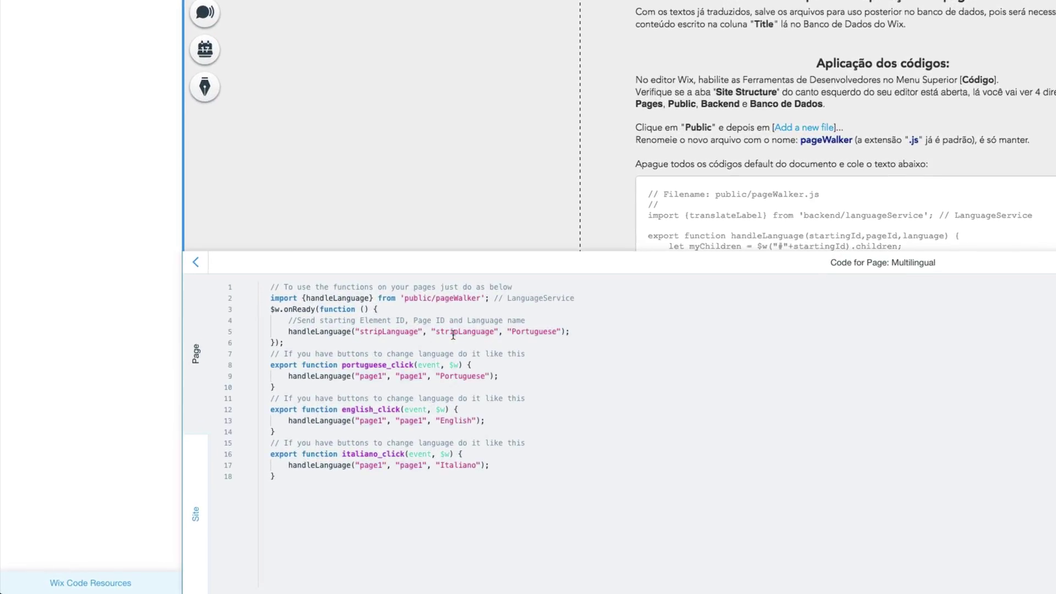
double_click(367, 377)
type("stripLanguage")
double_click(450, 379)
type("stripLanguage")
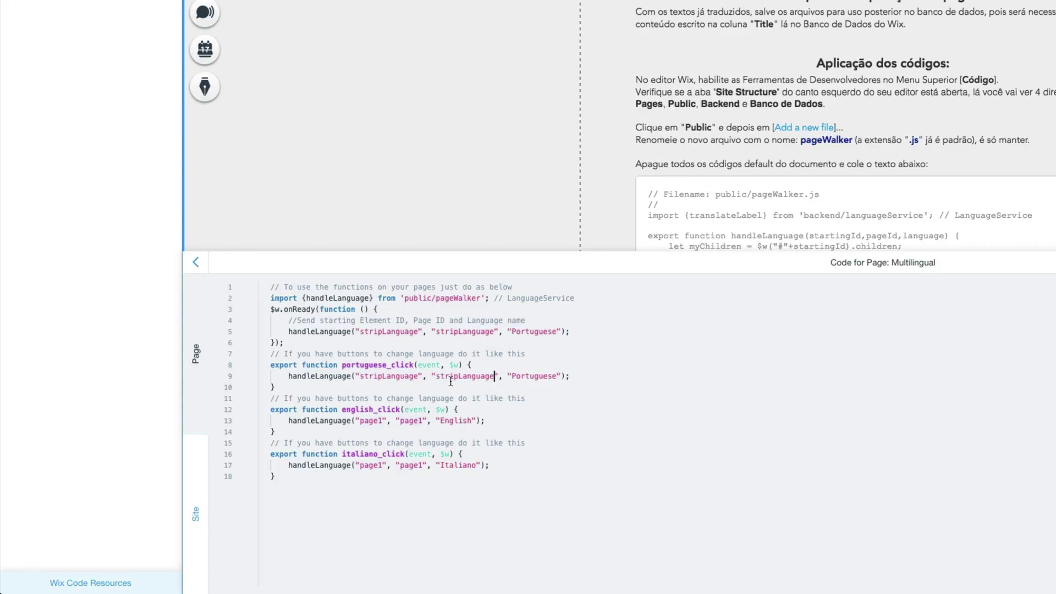
Step: Replace both page1 arguments with stripLanguage in the handleLanguage calls of the english_click and italiano_click functions
double_click(372, 422)
type("stripLanguage")
double_click(447, 421)
type("stripLanguage")
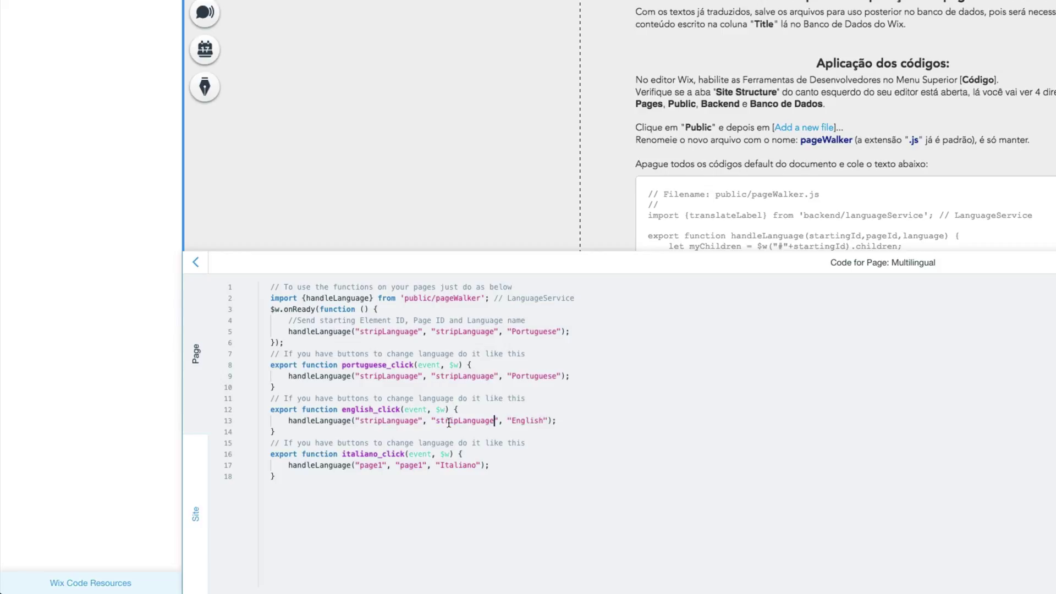
double_click(371, 465)
type("stripLanguage")
double_click(452, 466)
type("stripLanguage")
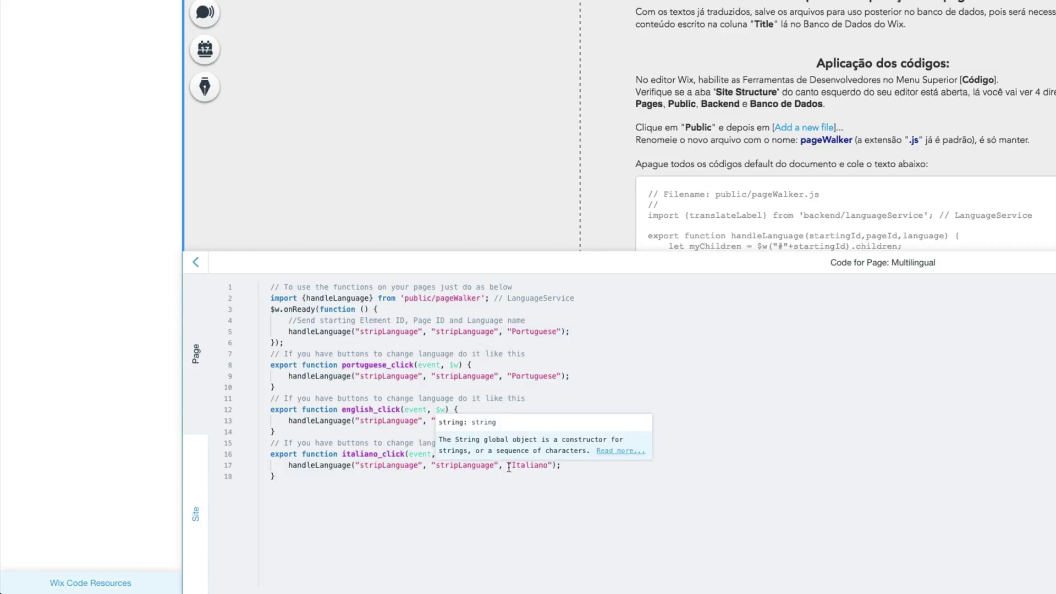
left_click(337, 485)
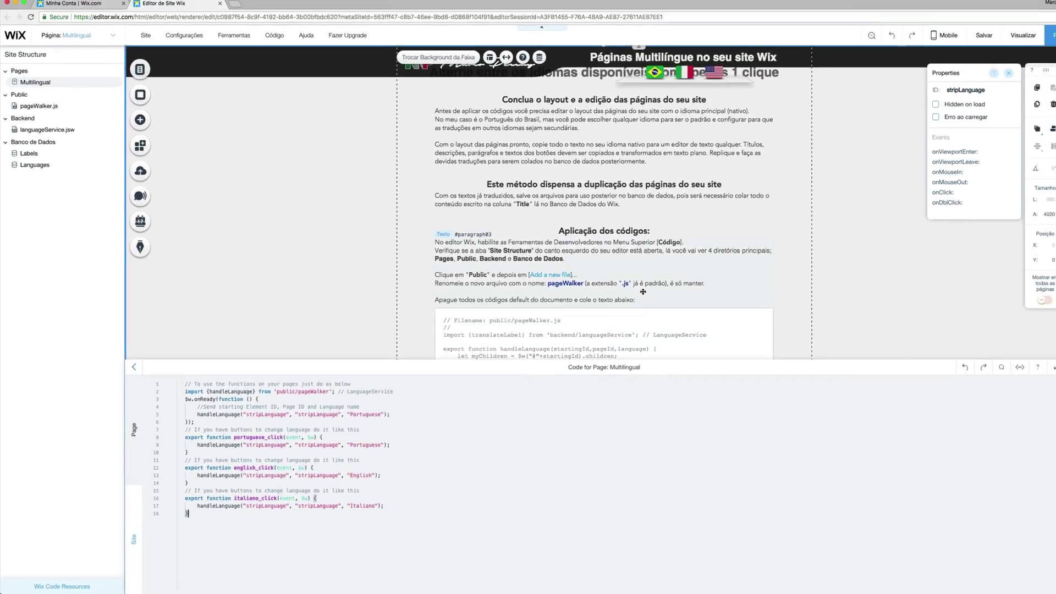
Step: Select the Brazilian flag image and rename the three click functions to portuguese01_click, english01_click and italiano01_click in the page code
scroll(890, 176, "down", 5)
scroll(627, 300, "down", 10)
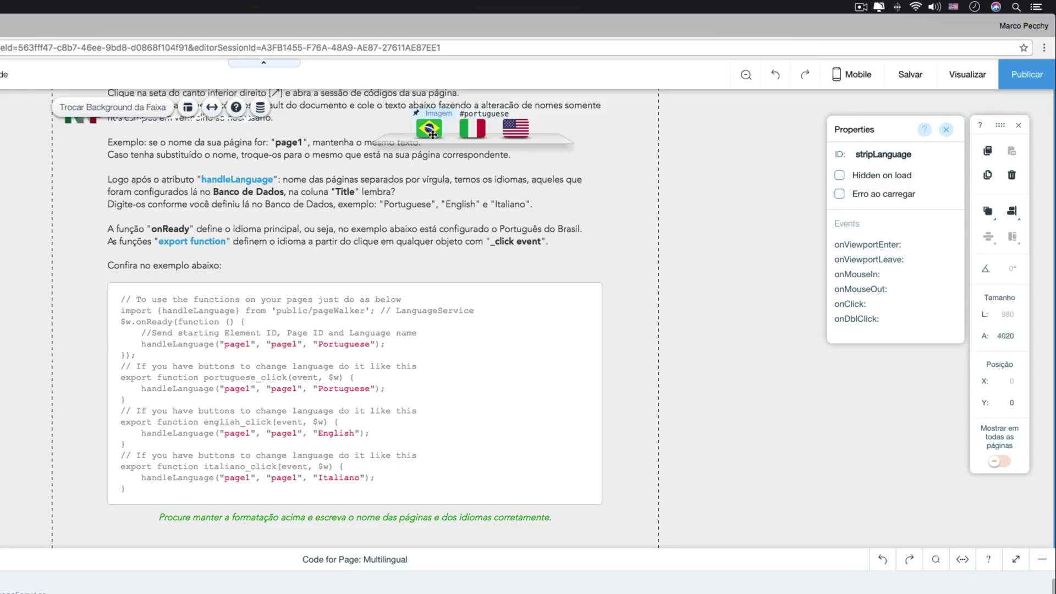
left_click(432, 132)
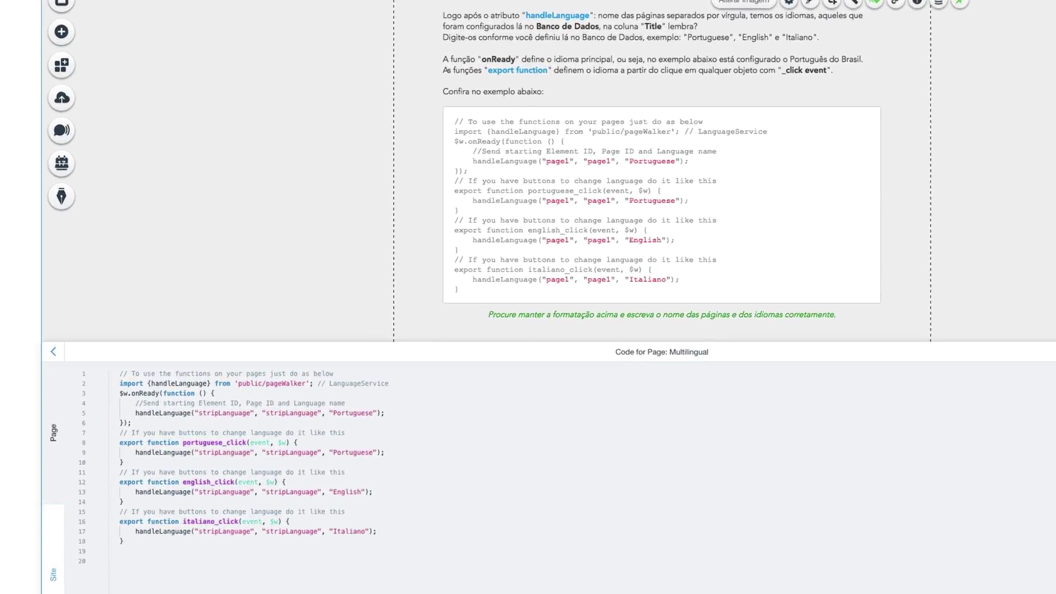
type("01")
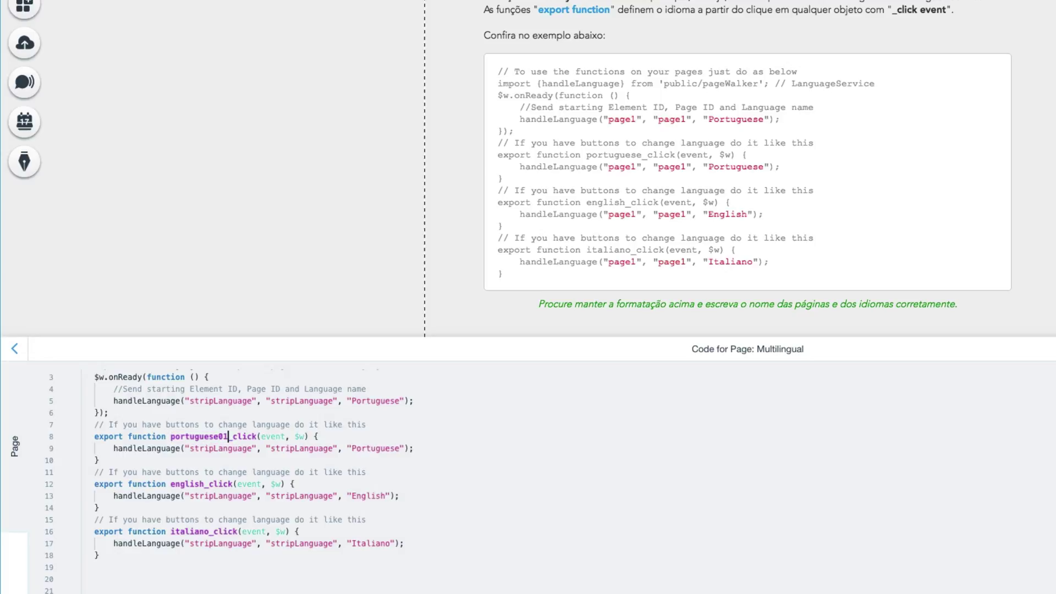
left_click(205, 484)
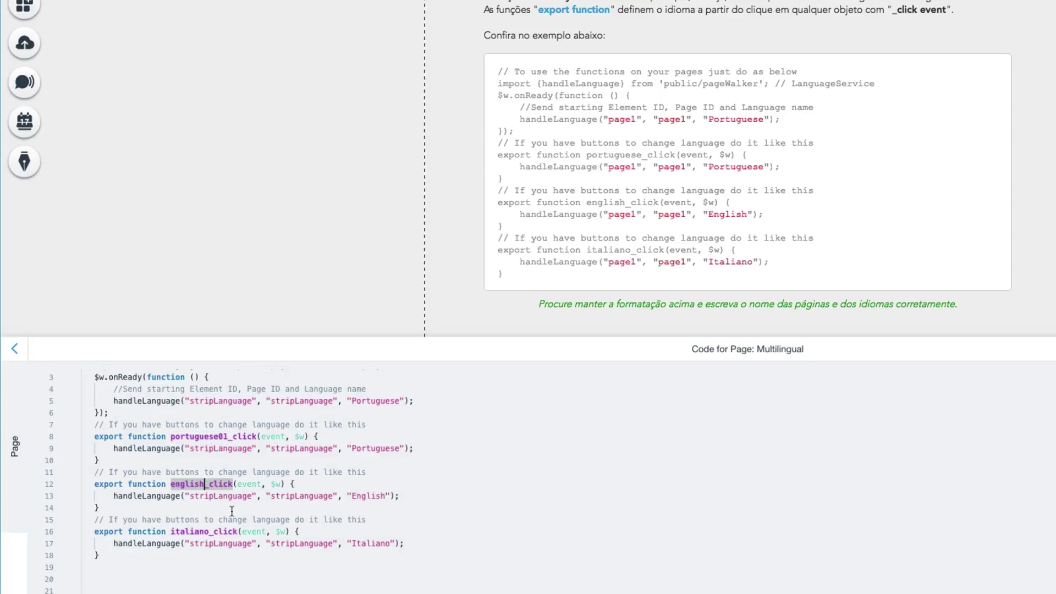
type("01")
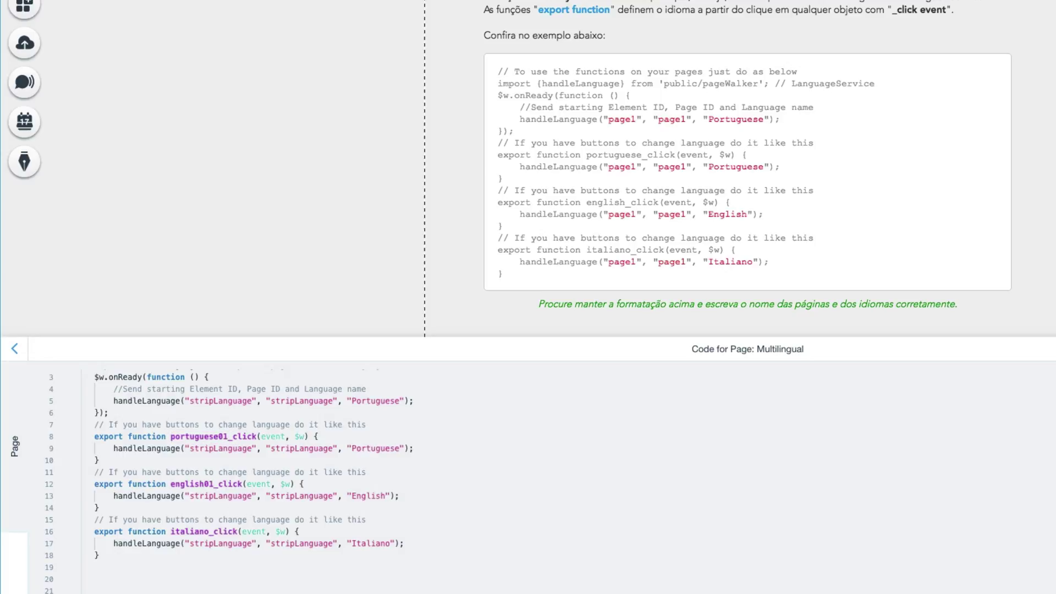
left_click(209, 531)
type("01")
scroll(532, 466, "down", 2)
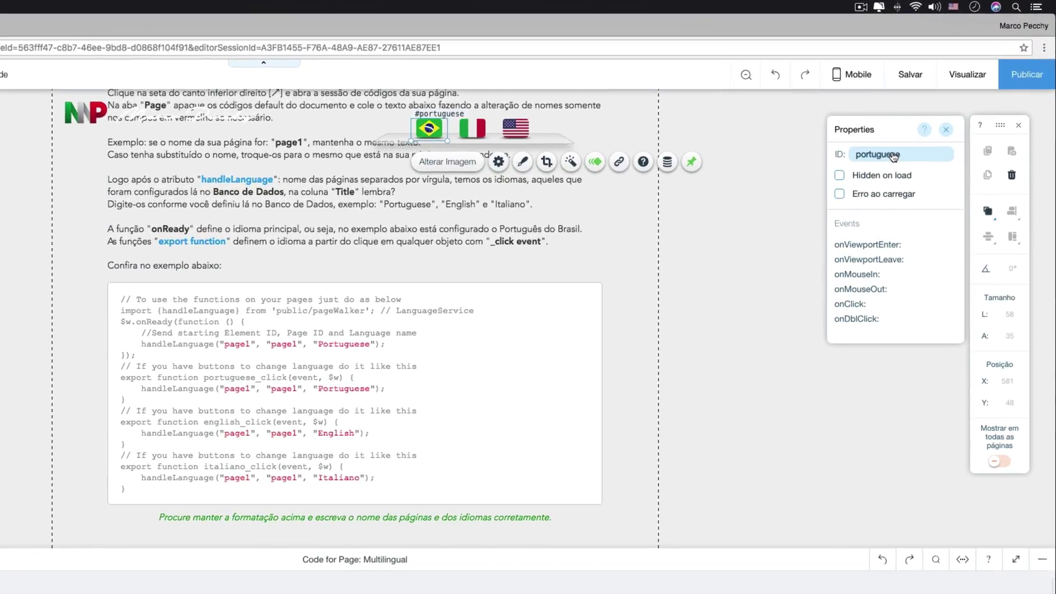
Step: Add an onClick event handler named portuguese_click to the Brazilian flag image
mouse_move(950, 307)
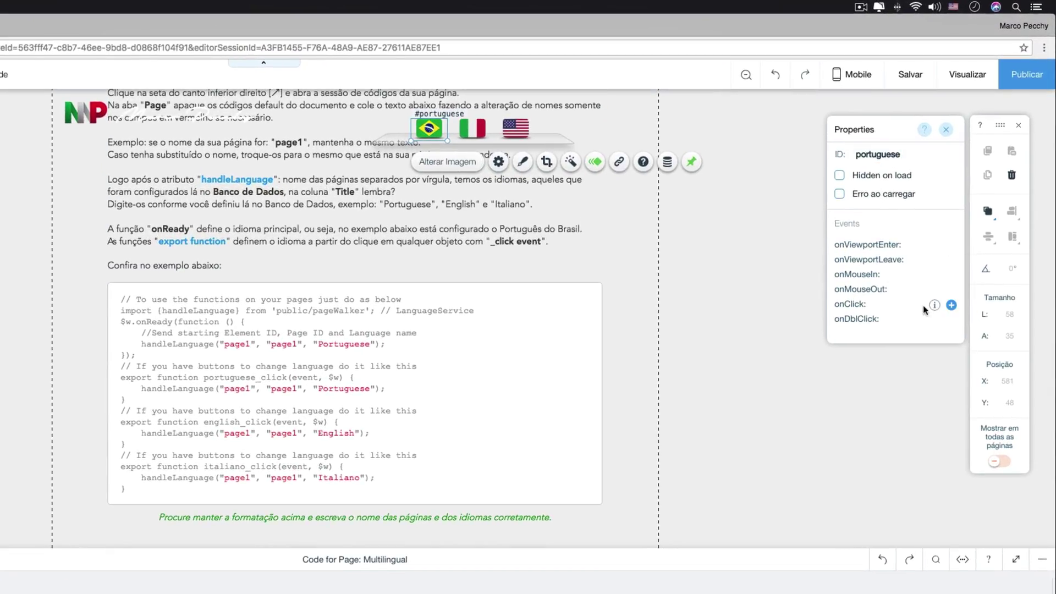
left_click(951, 307)
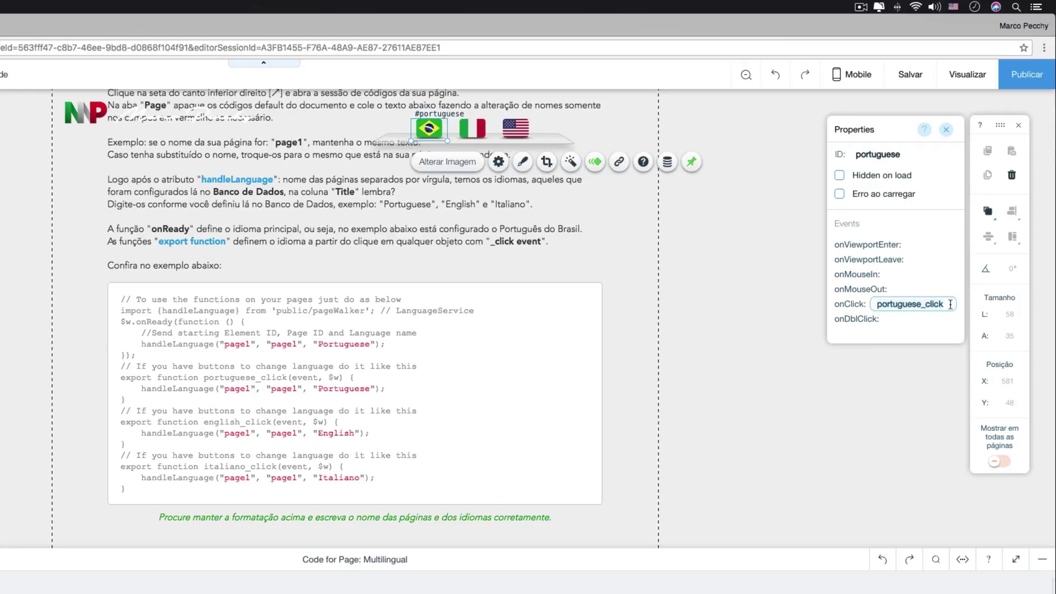
key("Return")
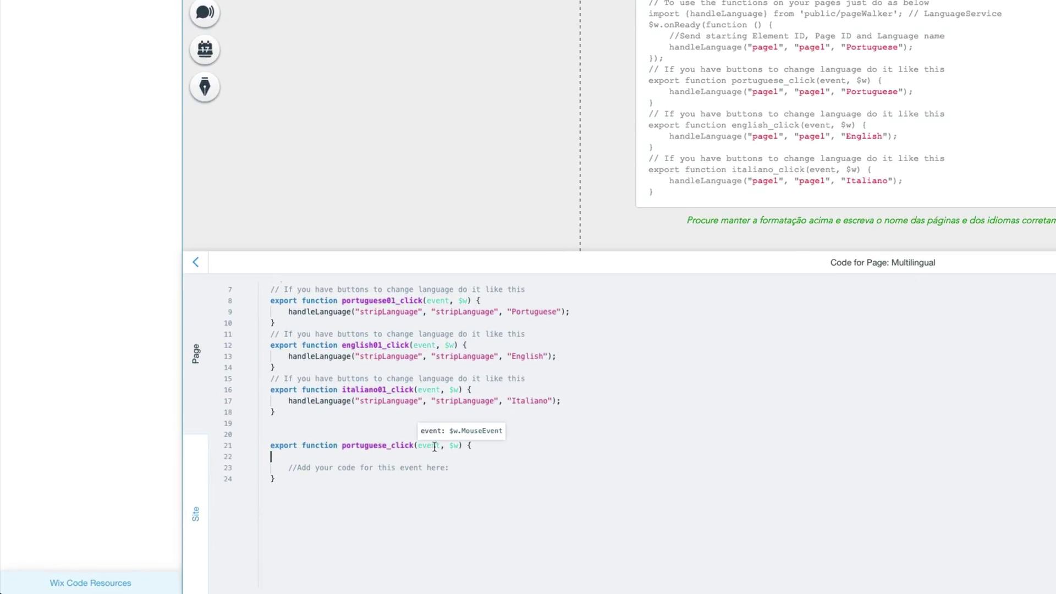
Step: Rename the portuguese01_click function to portuguese_click and delete the empty portuguese_click stub at the end of the code
left_click(396, 300)
scroll(535, 384, "up", 3)
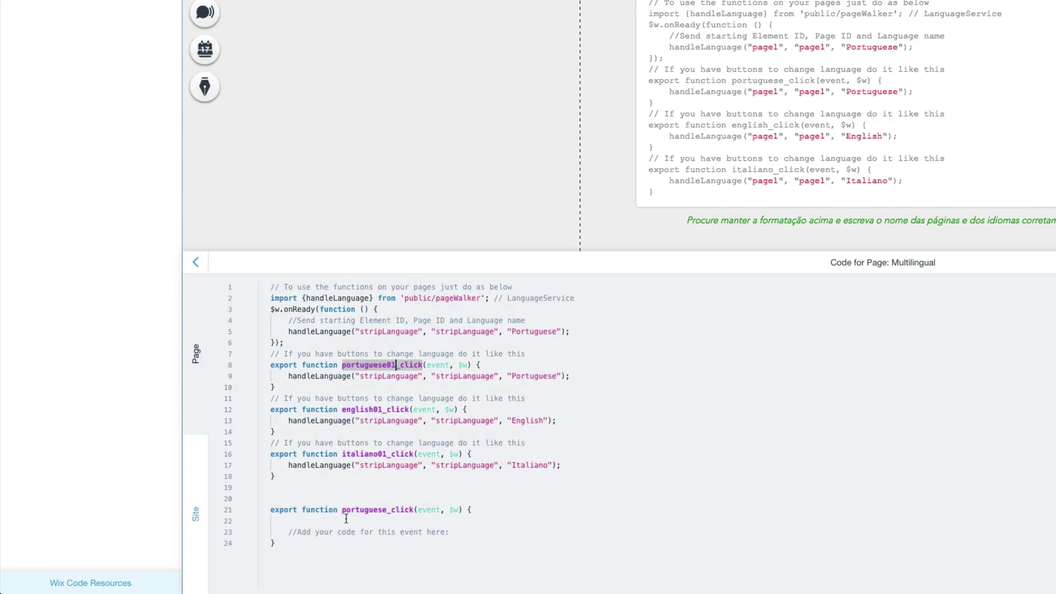
key("BackSpace")
key("BackSpace")
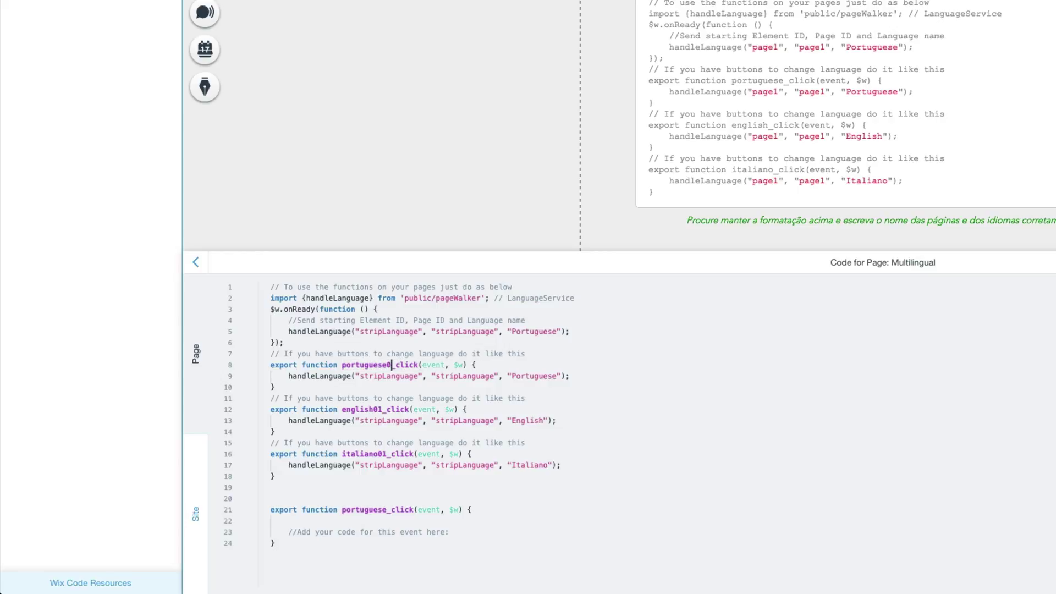
left_click_drag(286, 545, 270, 503)
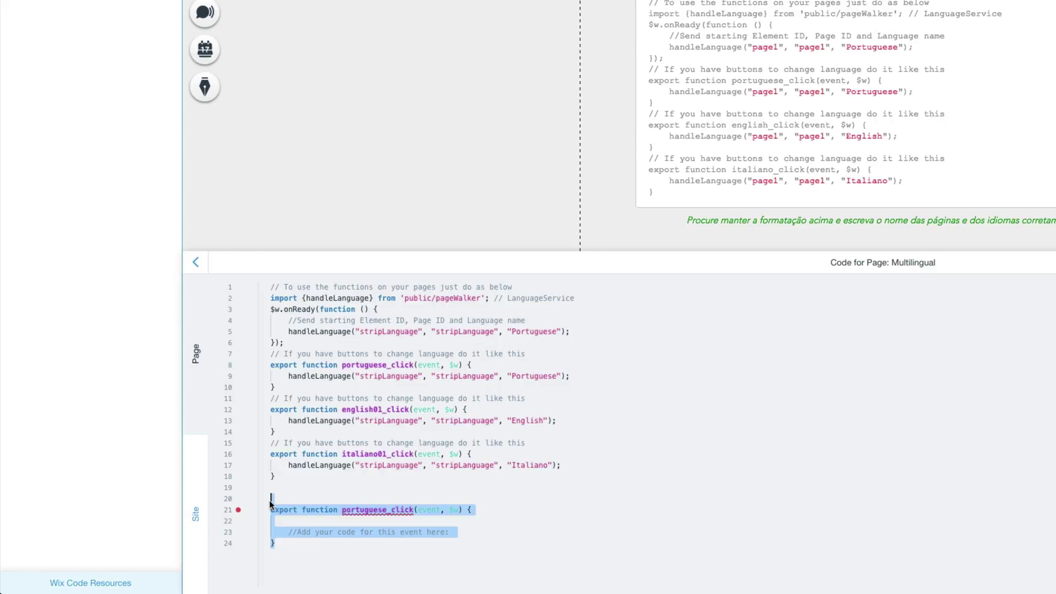
key("BackSpace")
key("BackSpace")
key("BackSpace")
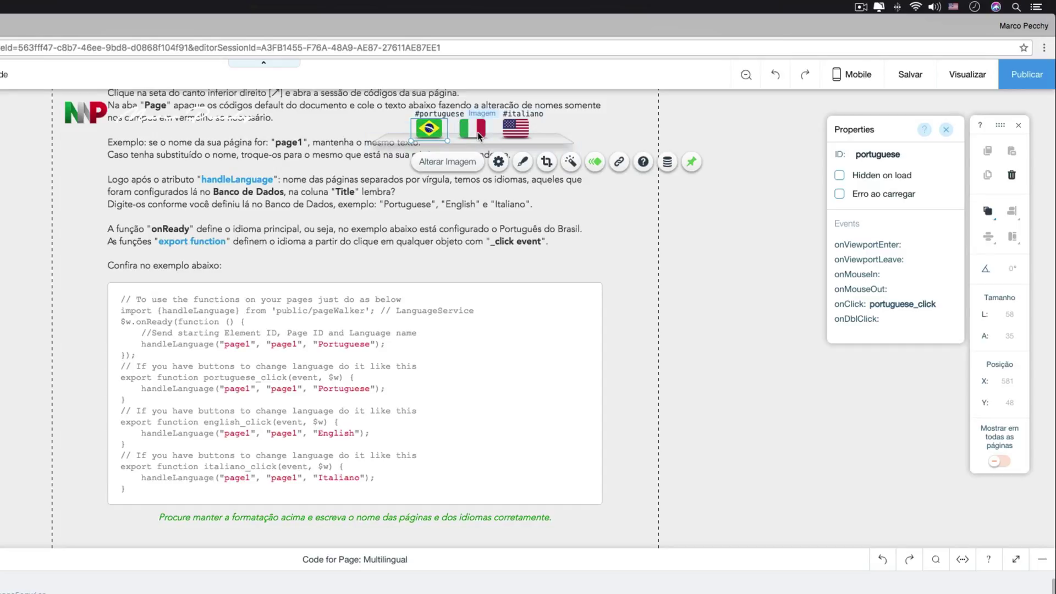
Step: Add an onClick event handler named italiano_click to the Italian flag image
left_click(474, 130)
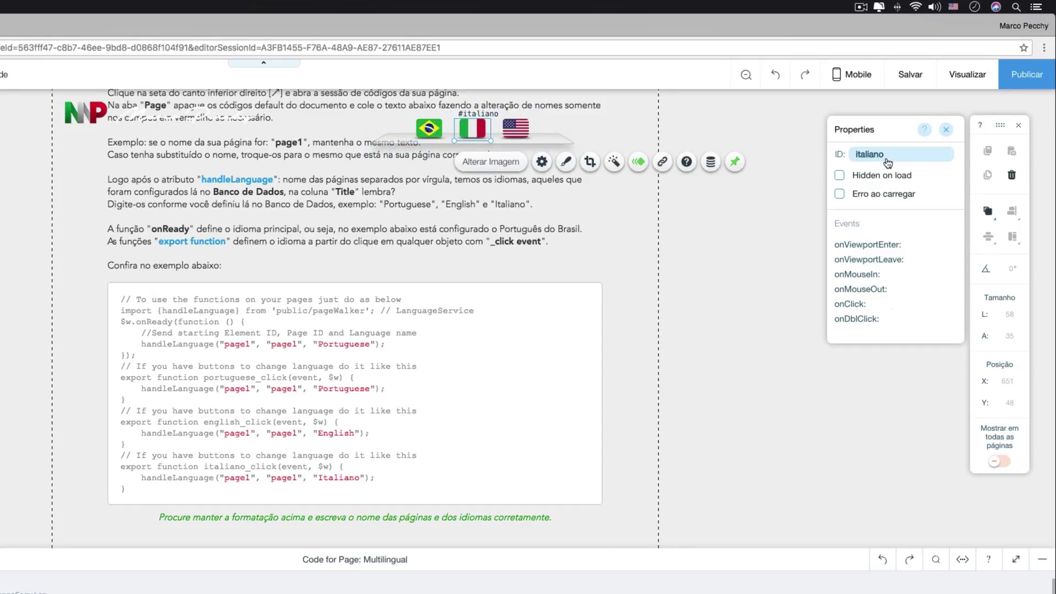
mouse_move(913, 304)
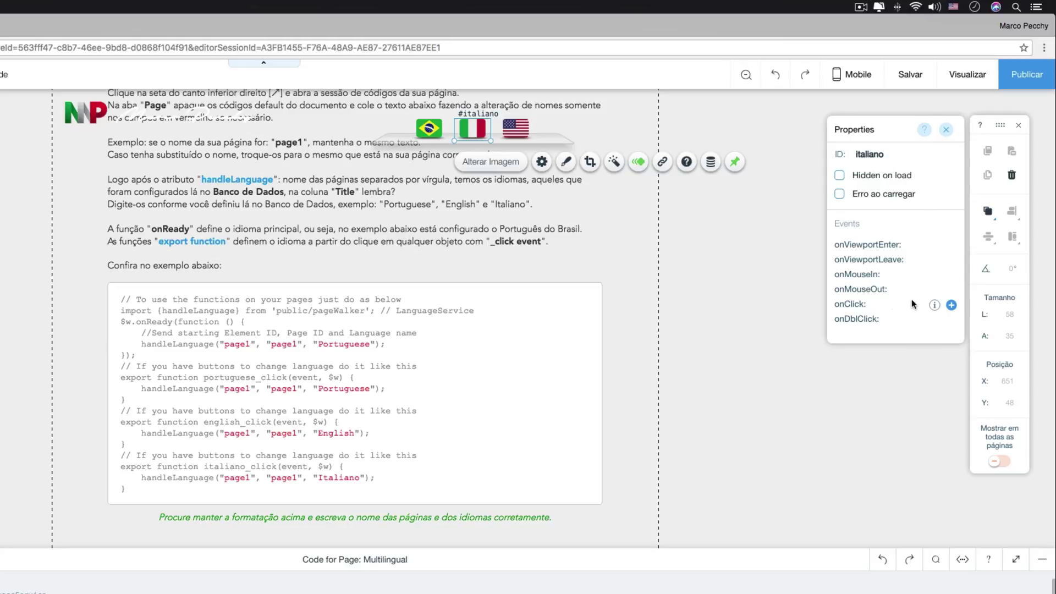
left_click(949, 305)
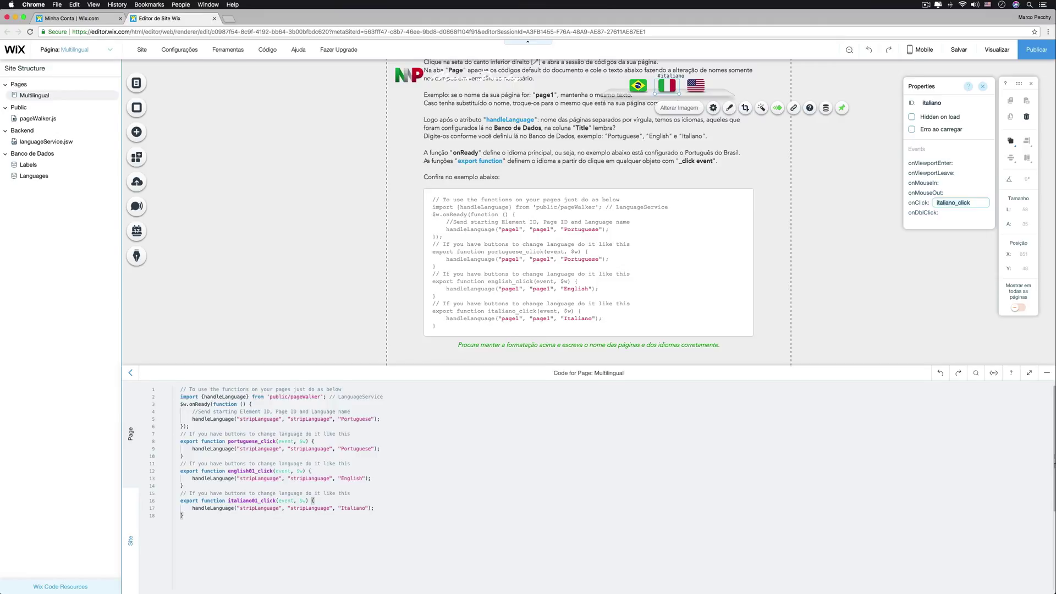
key("Return")
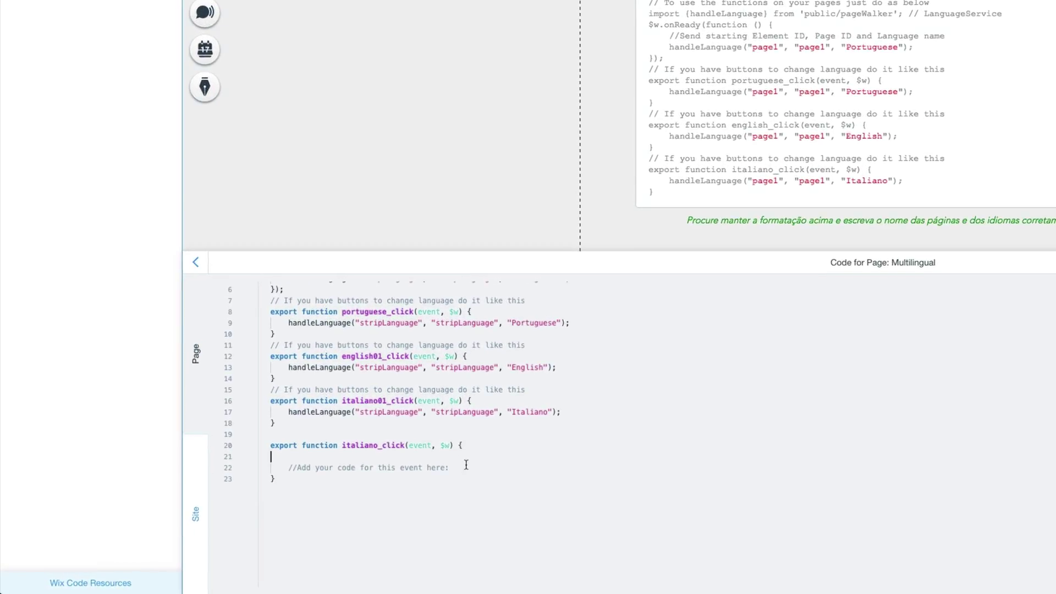
Step: Rename the italiano01_click function to italiano_click and delete the empty italiano_click stub at the end of the code
scroll(466, 464, "up", 1)
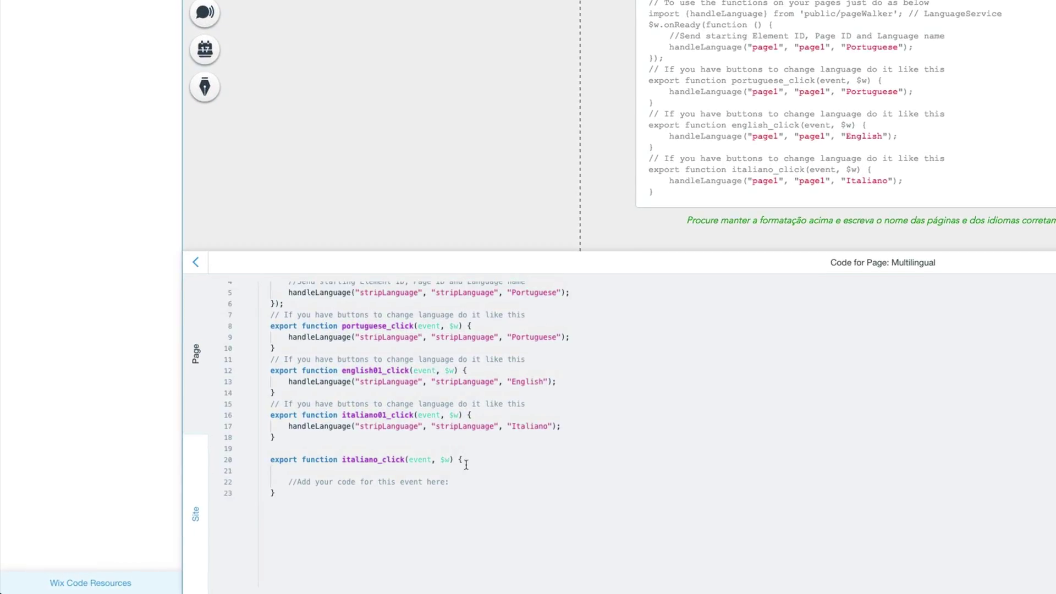
double_click(380, 417)
left_click(388, 417)
key("BackSpace")
key("BackSpace")
left_click_drag(276, 495, 270, 454)
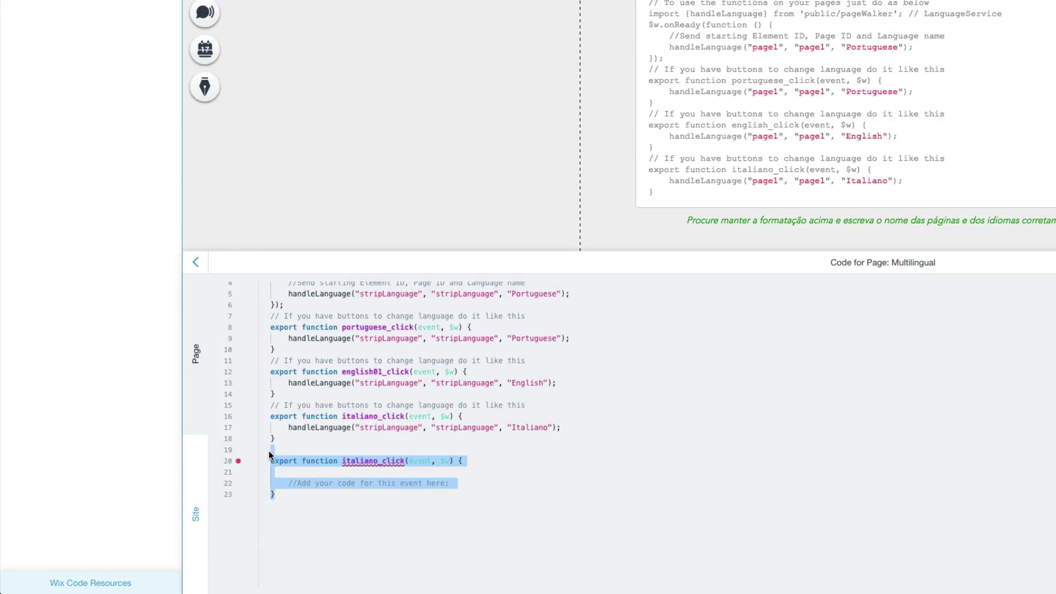
key("BackSpace")
scroll(330, 474, "up", 2)
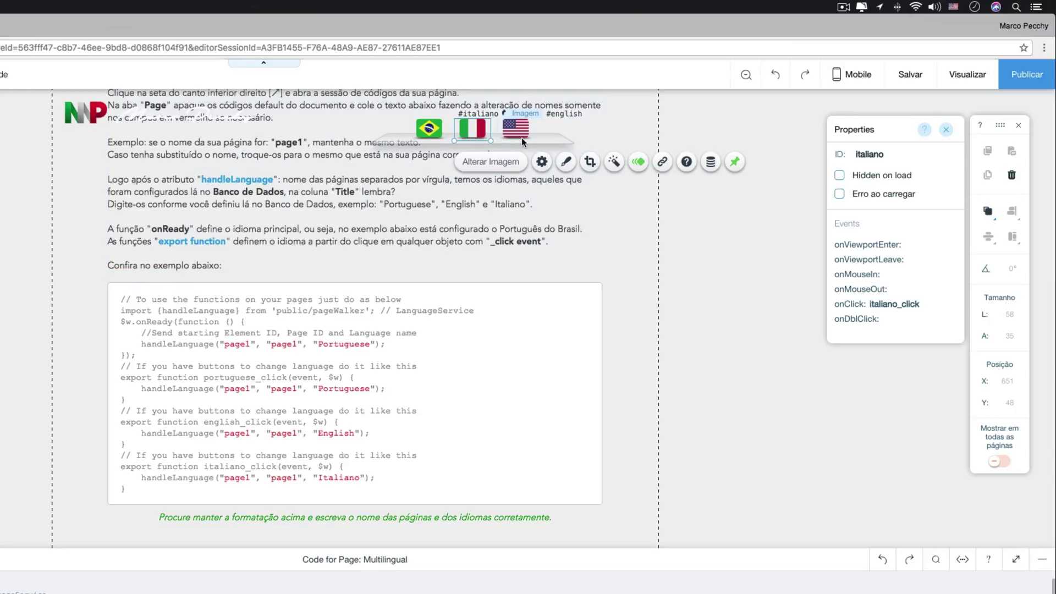
Step: Add an onClick event handler named english_click to the US flag image
left_click(521, 135)
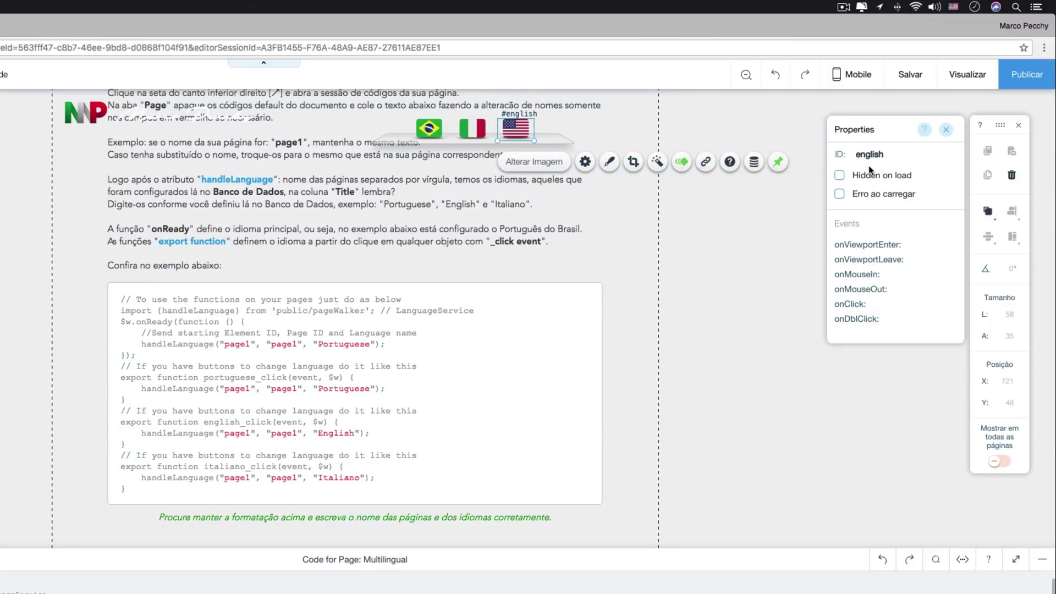
mouse_move(952, 306)
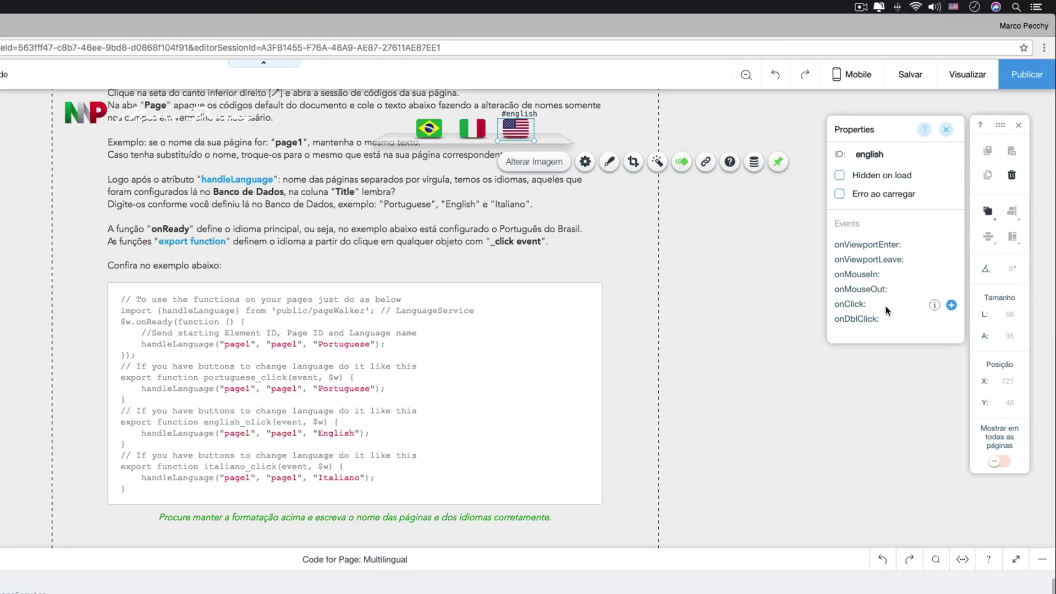
left_click(951, 305)
key("Return")
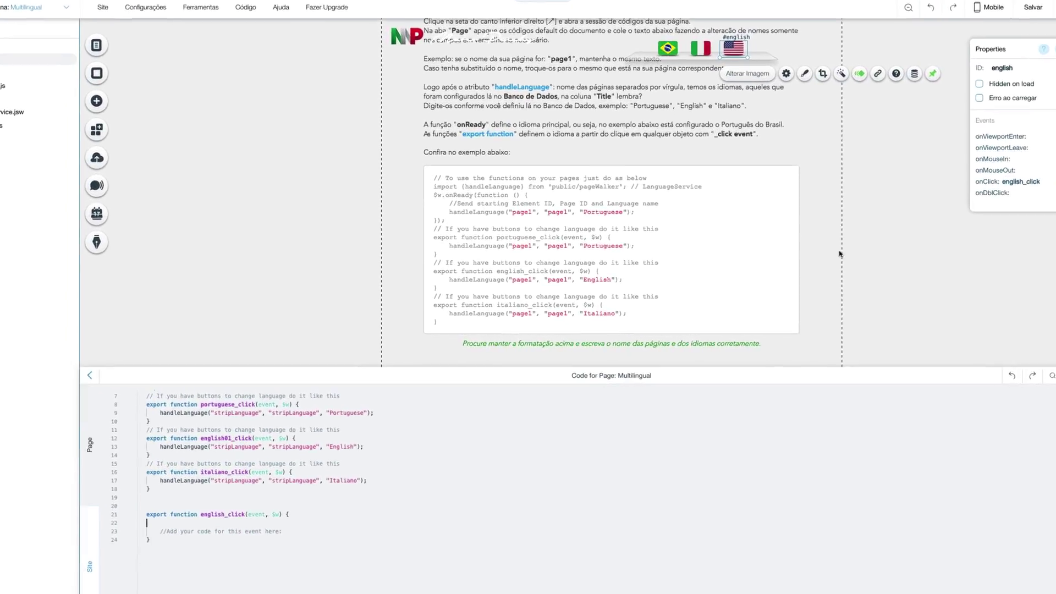
Step: Rename the english01_click function to english_click and delete the empty english_click stub at the end of the code
double_click(168, 465)
key("BackSpace")
key("BackSpace")
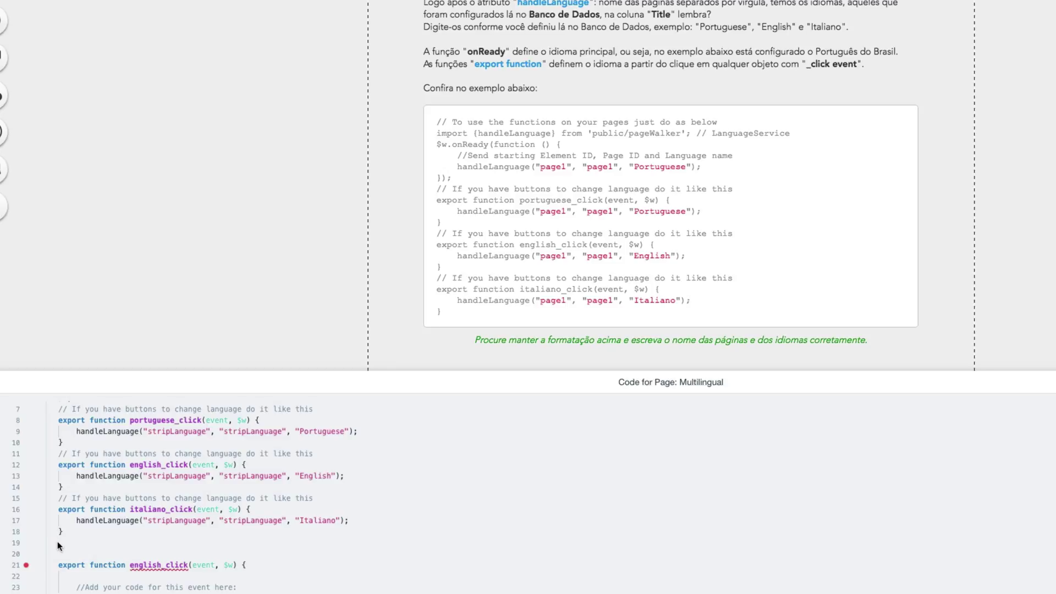
left_click_drag(60, 543, 66, 593)
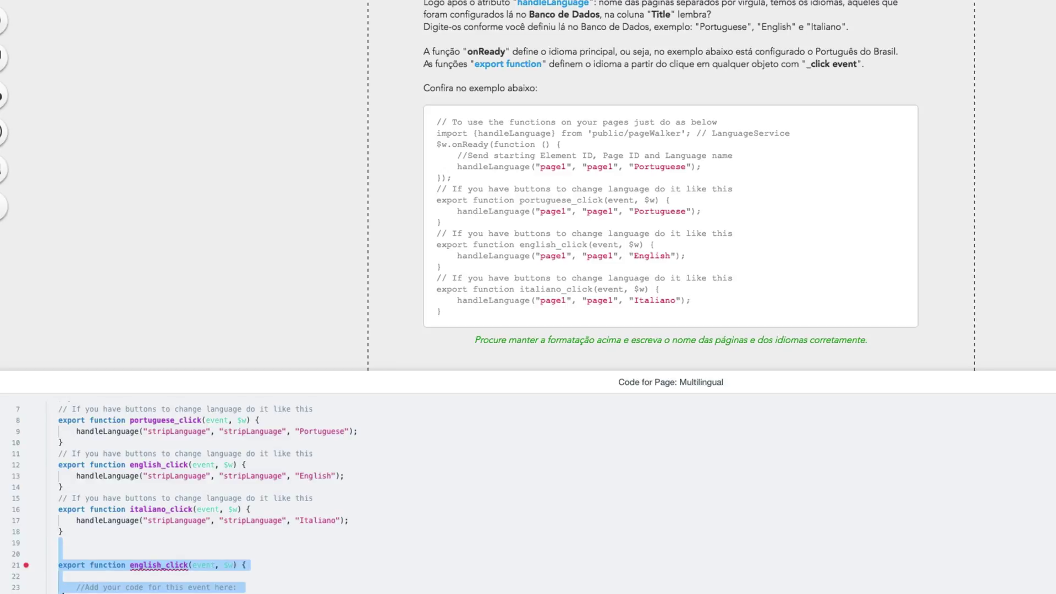
key("BackSpace")
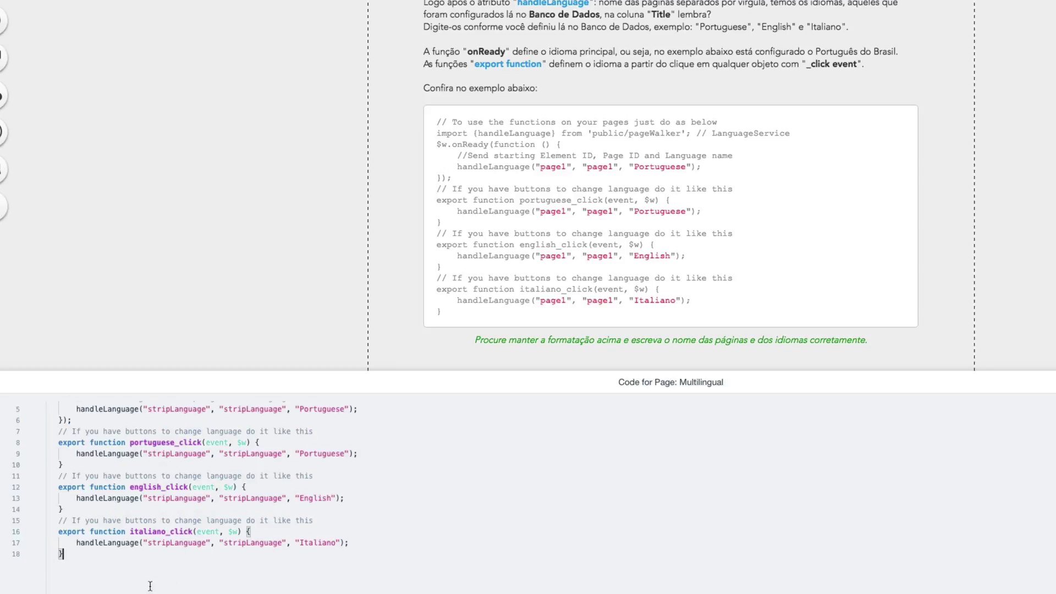
scroll(221, 577, "up", 3)
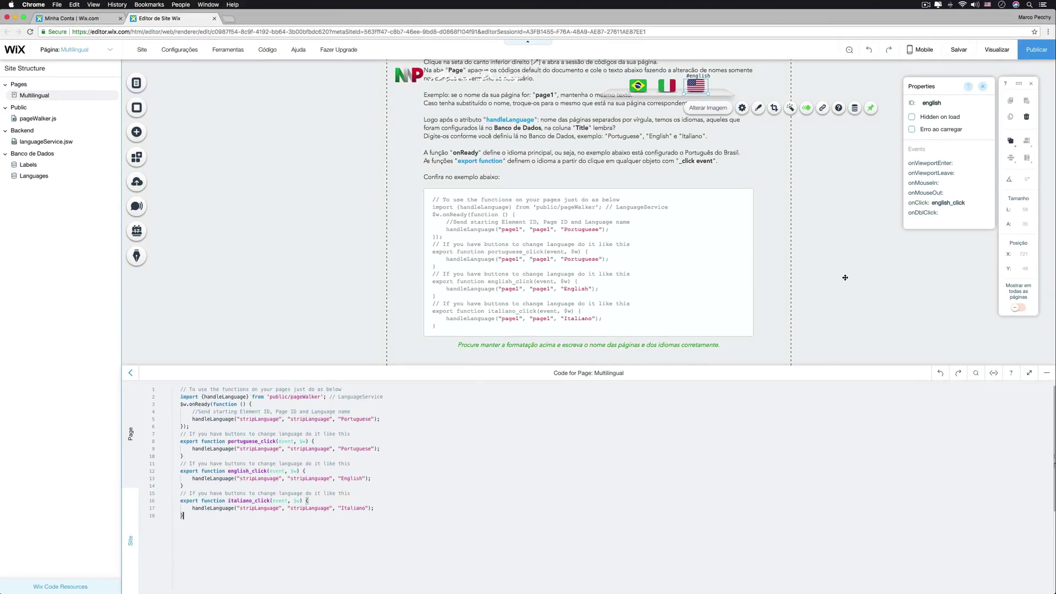
Step: Open the Labels collection and switch to TextEdit with the Portuguese, Italian and English translation files
scroll(886, 292, "up", 15)
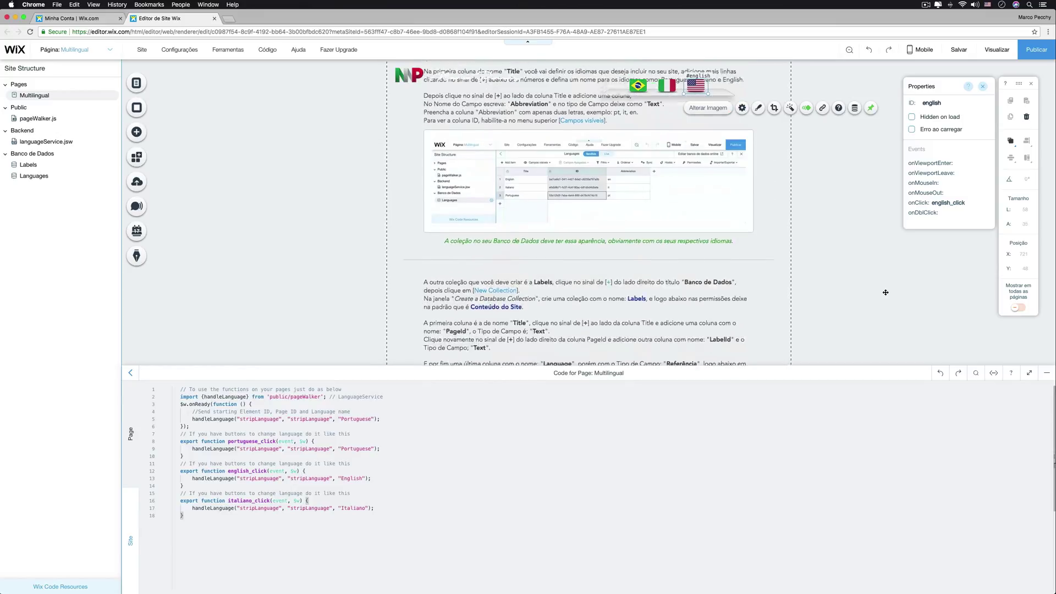
scroll(886, 292, "up", 3)
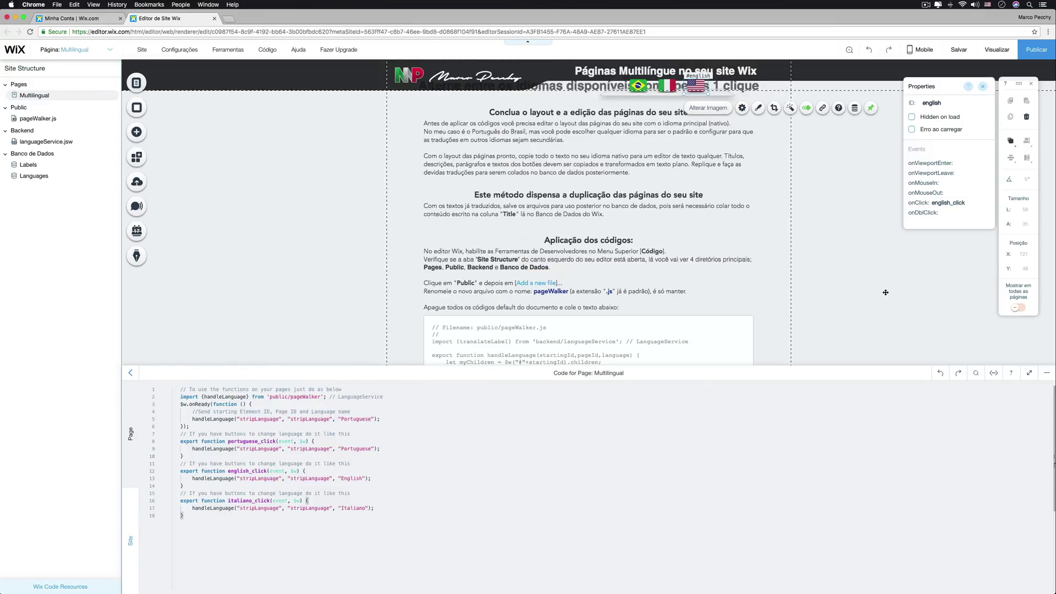
left_click(1047, 376)
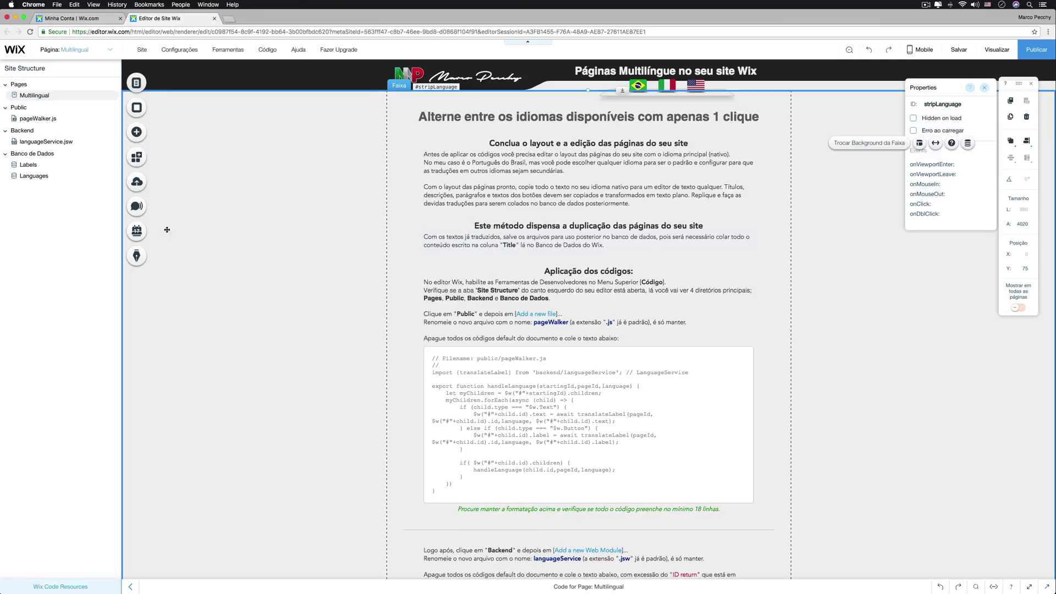
left_click(56, 167)
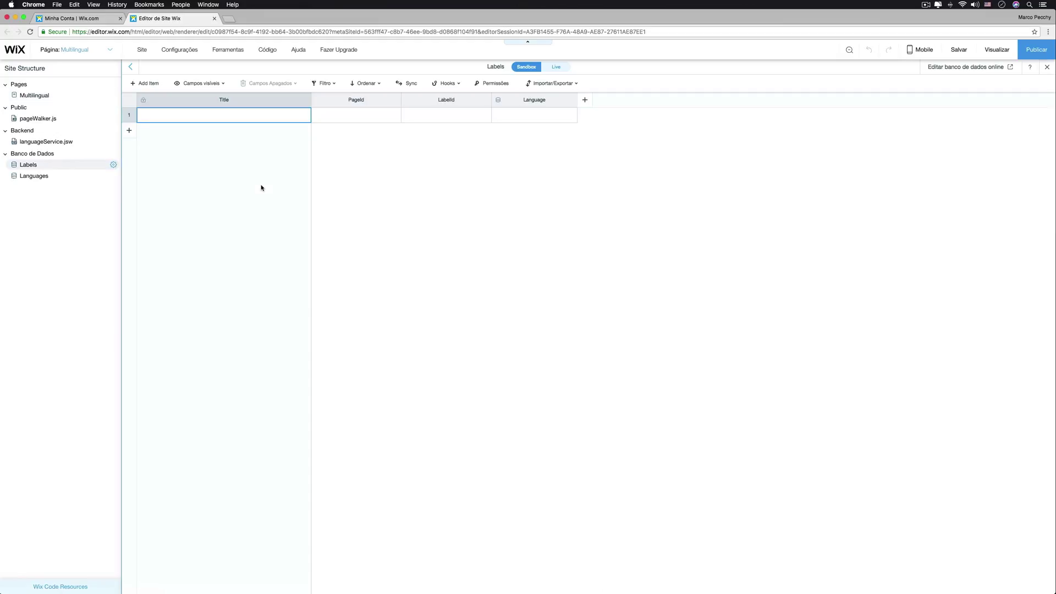
key("super+Tab")
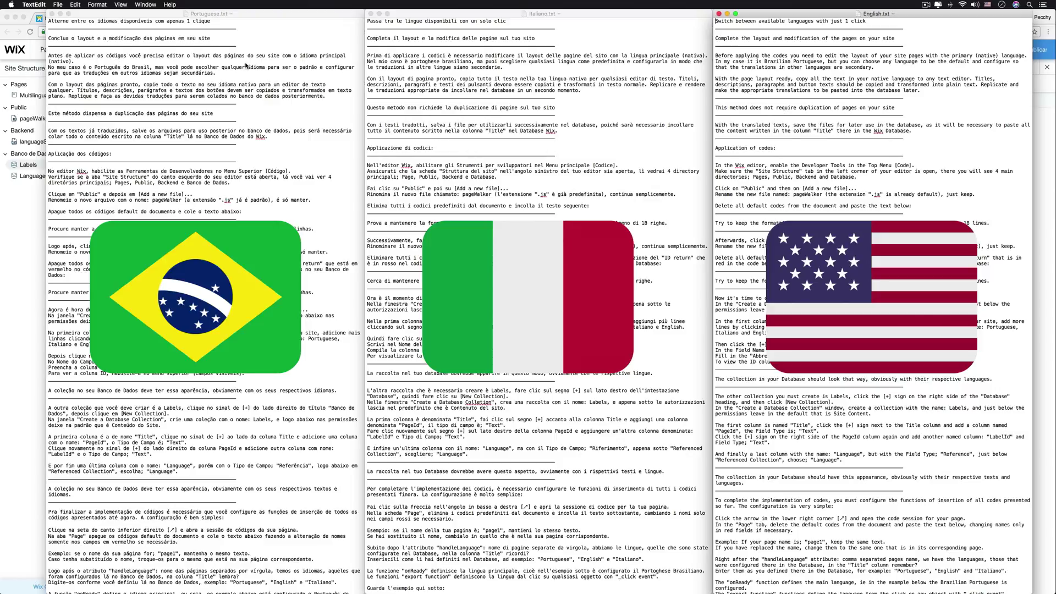
Step: Inspect the element IDs of the Multilingual page's strip, main heading, first subtitle and both paragraphs, moving the Properties window clear of the toolbar
left_click(218, 22)
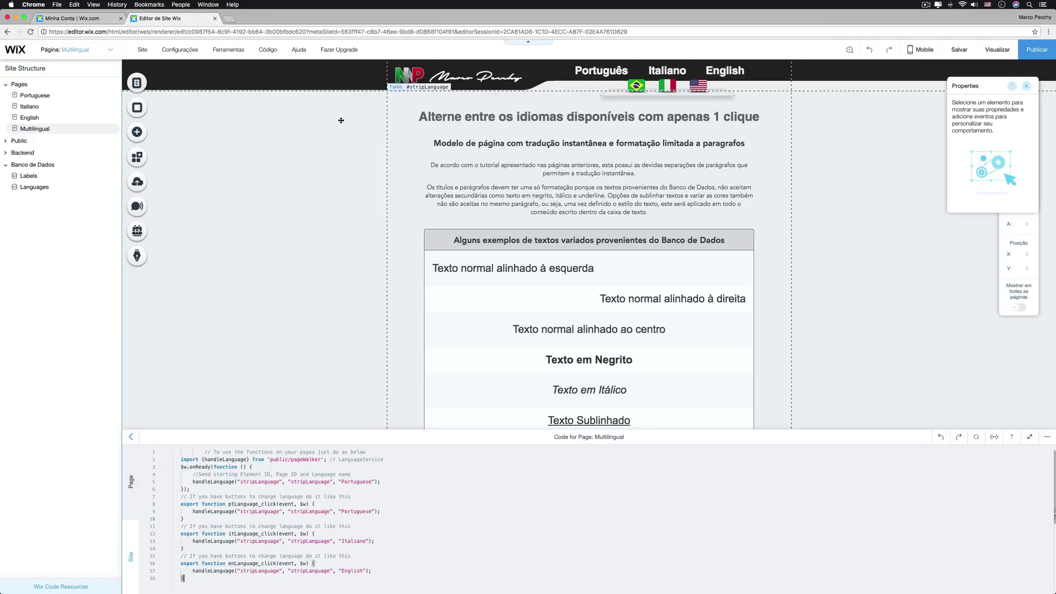
left_click(341, 120)
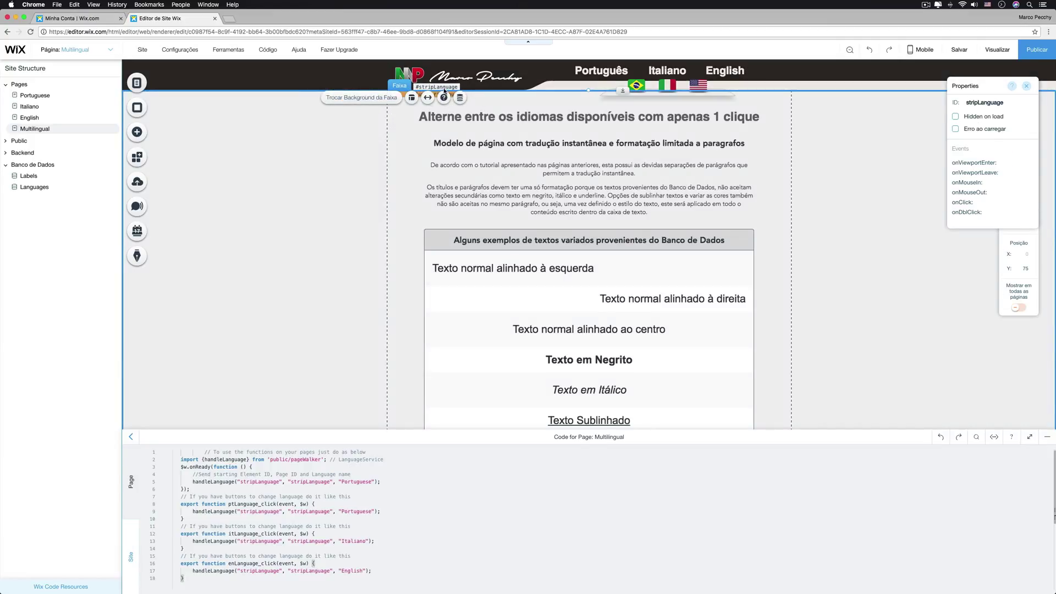
left_click(659, 118)
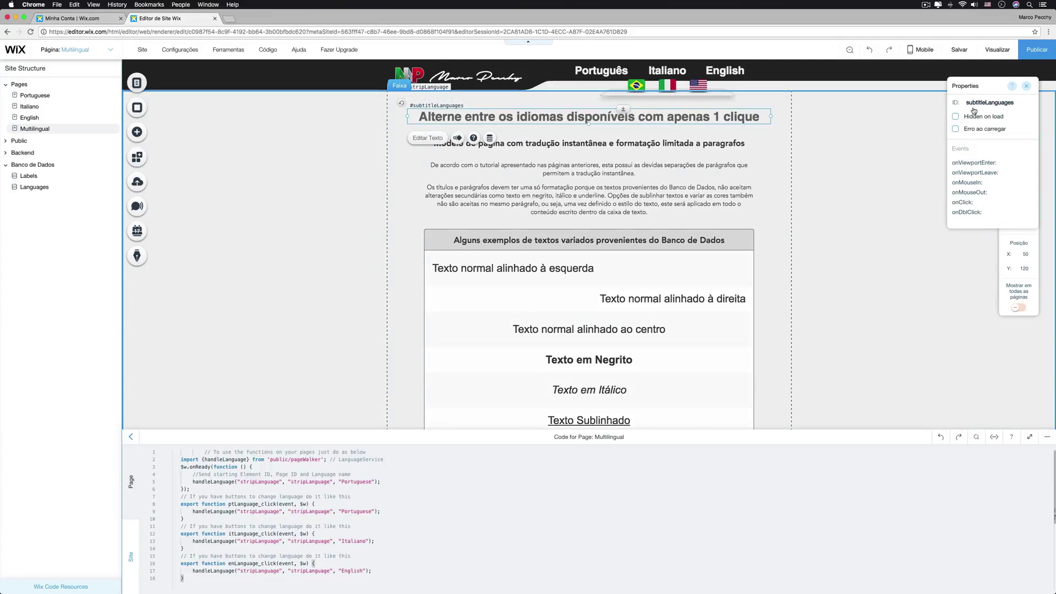
left_click_drag(987, 87, 946, 86)
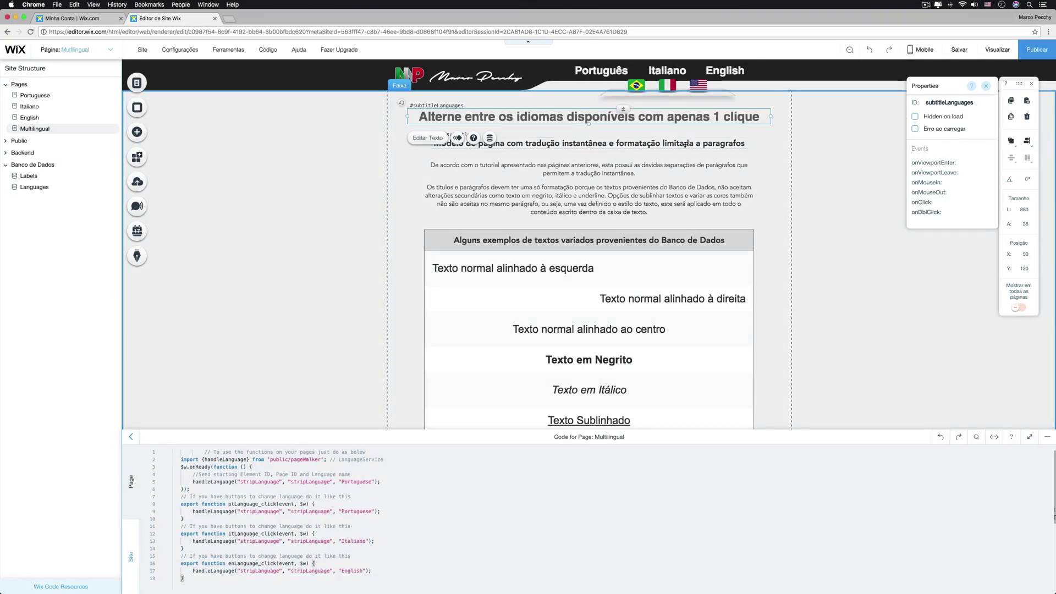
left_click(684, 145)
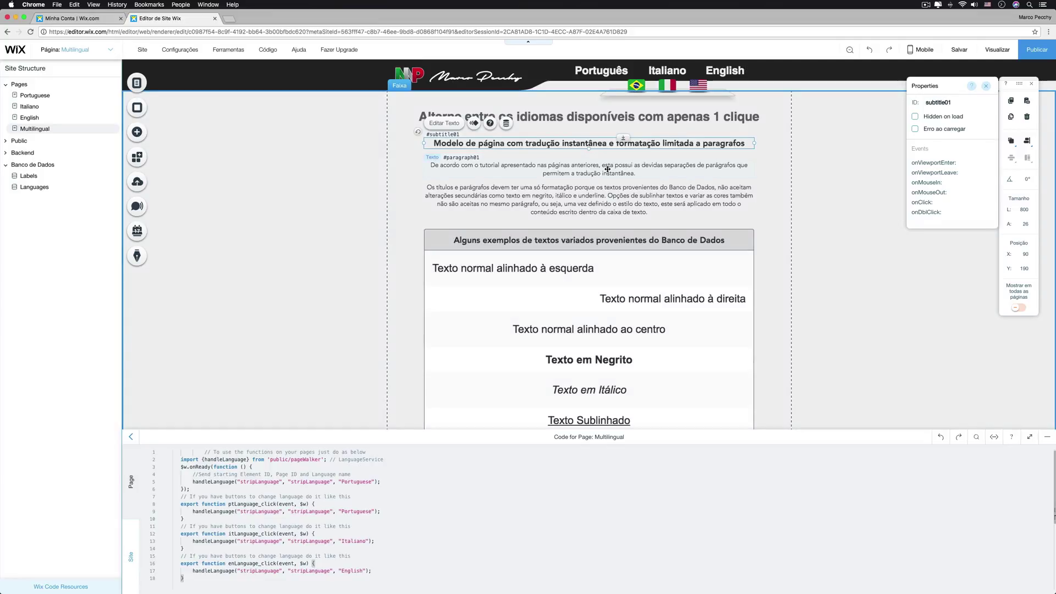
left_click(608, 169)
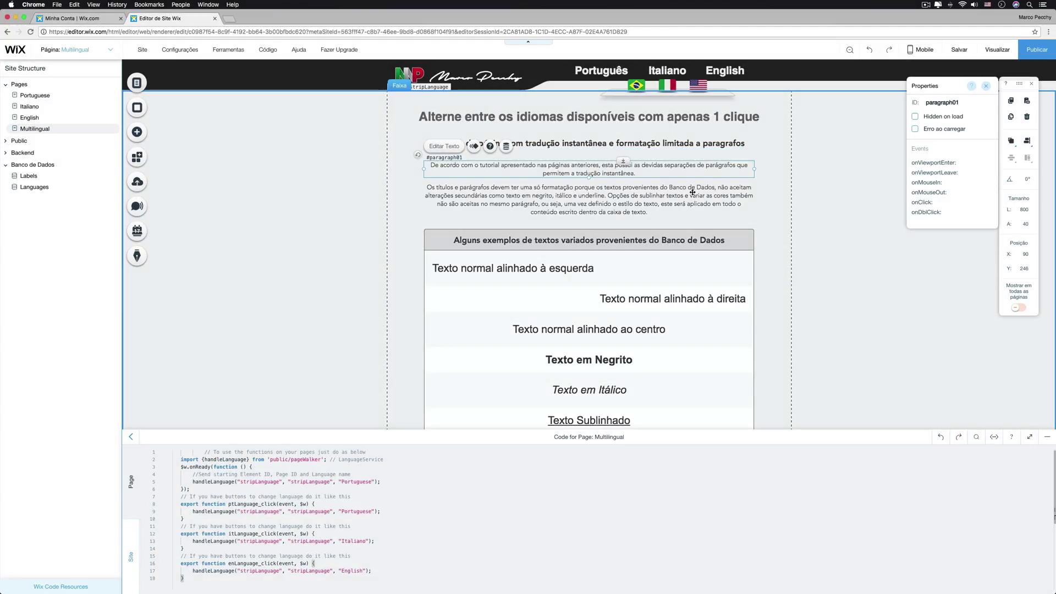
left_click(692, 192)
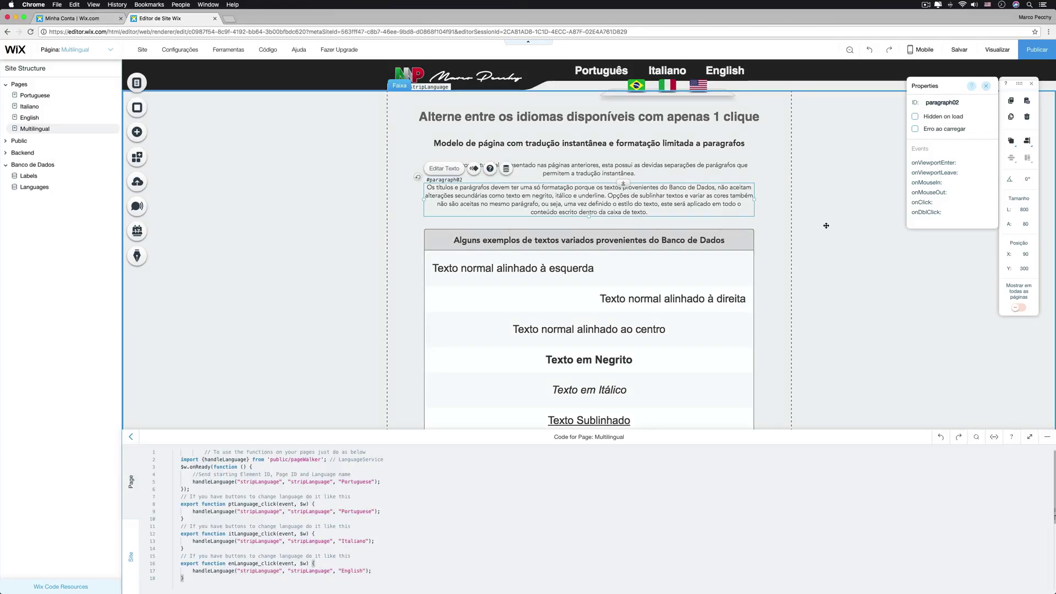
left_click(826, 225)
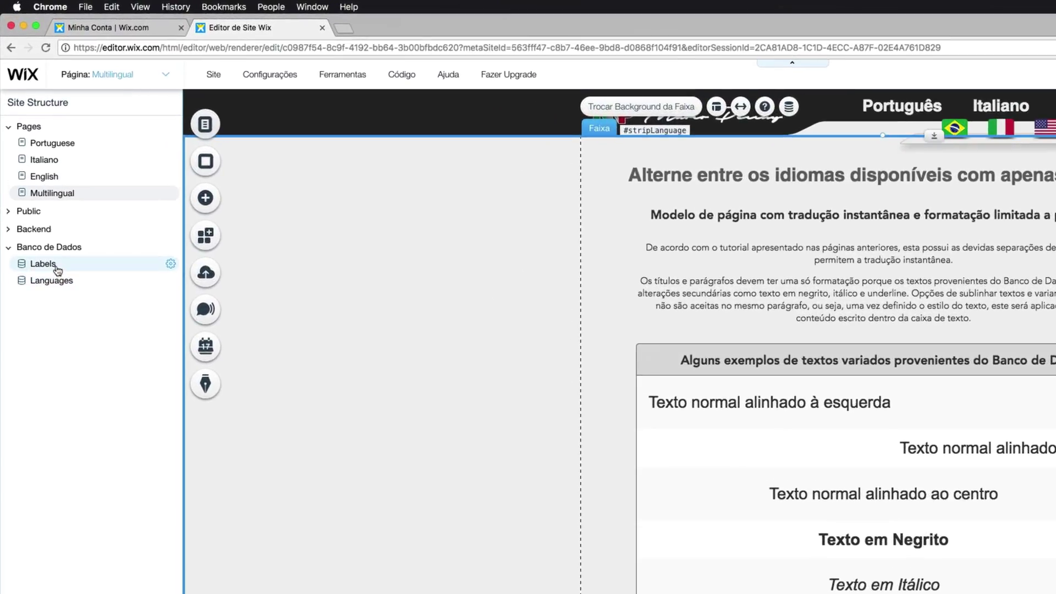
Step: Open the Labels collection and widen its Title column
left_click(55, 266)
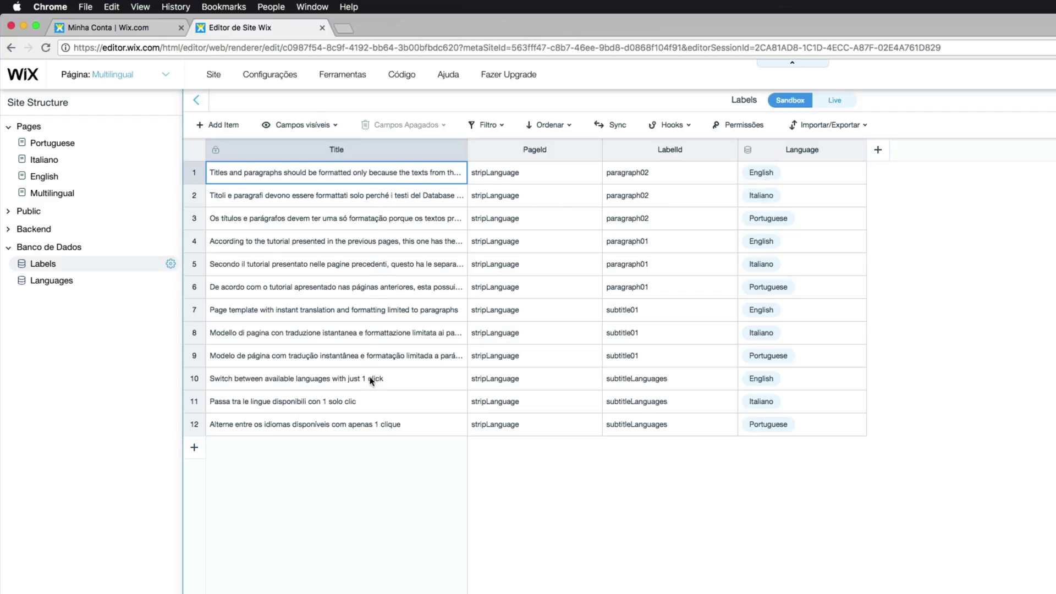
left_click_drag(466, 144, 622, 144)
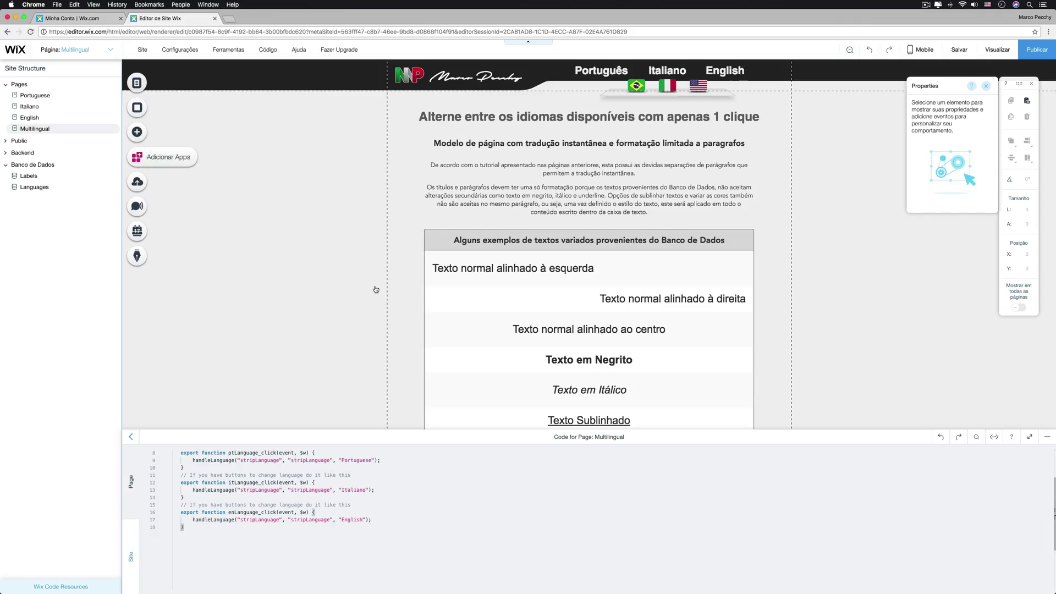
Step: Check the ID of the "Alguns exemplos" subtitle and add a Labels item with LabelId subtitle02 and PageId stripLanguage
left_click(625, 241)
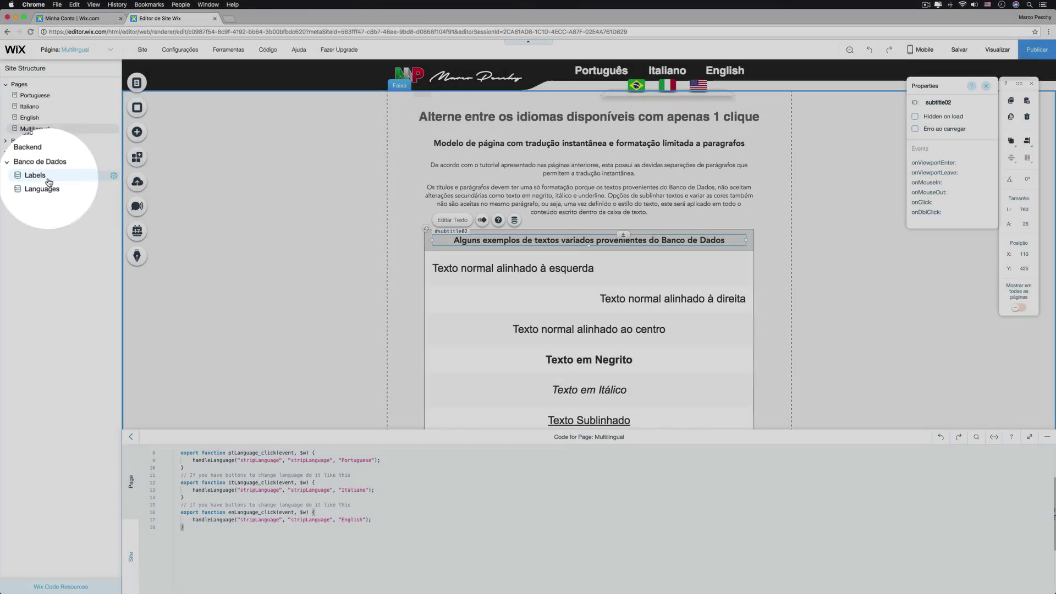
left_click(28, 175)
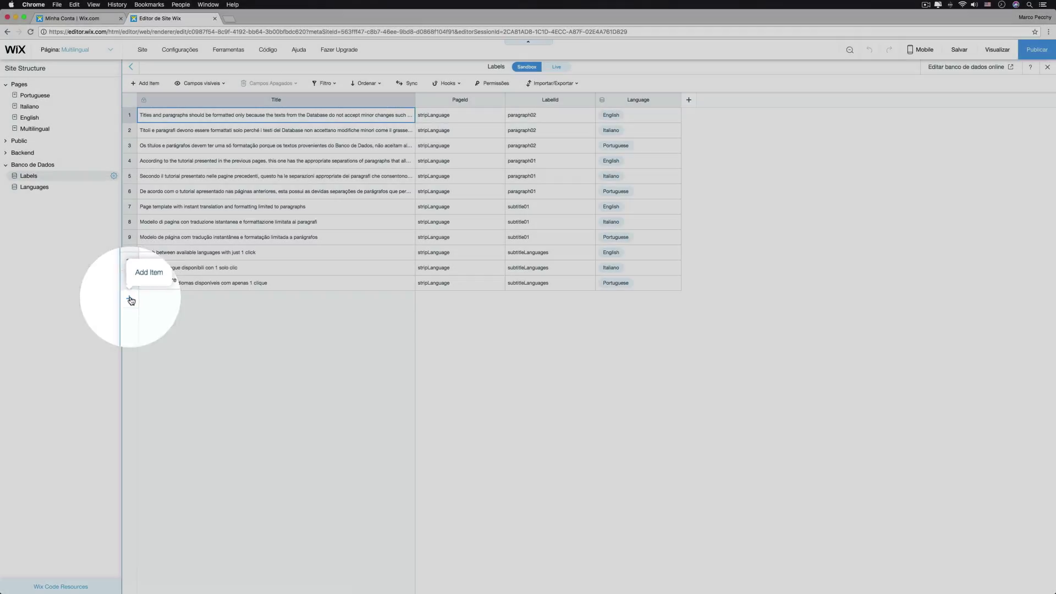
left_click(130, 299)
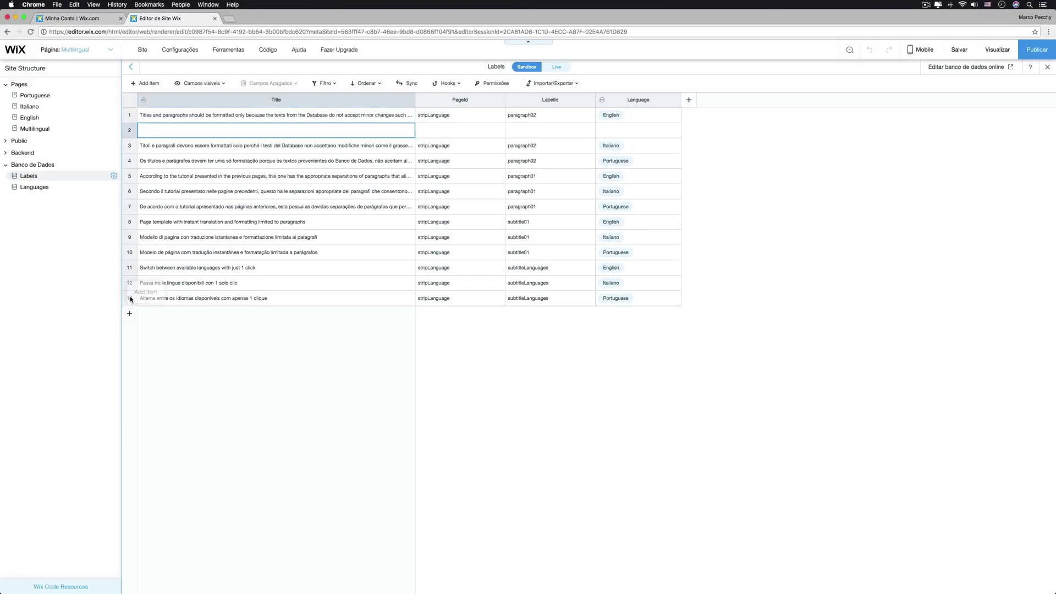
left_click(525, 133)
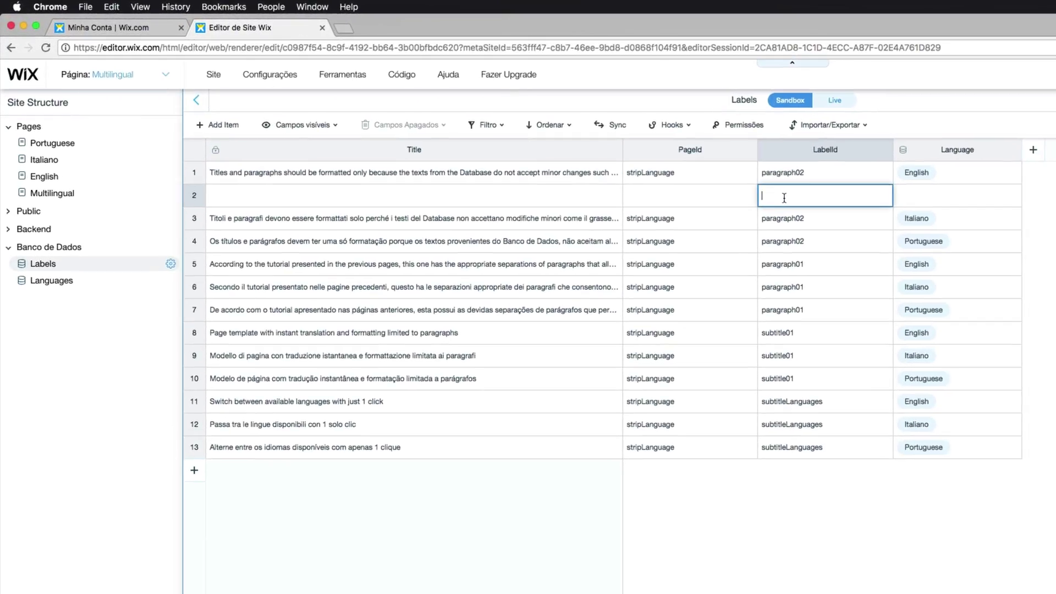
type("subtitle02")
left_click(658, 195)
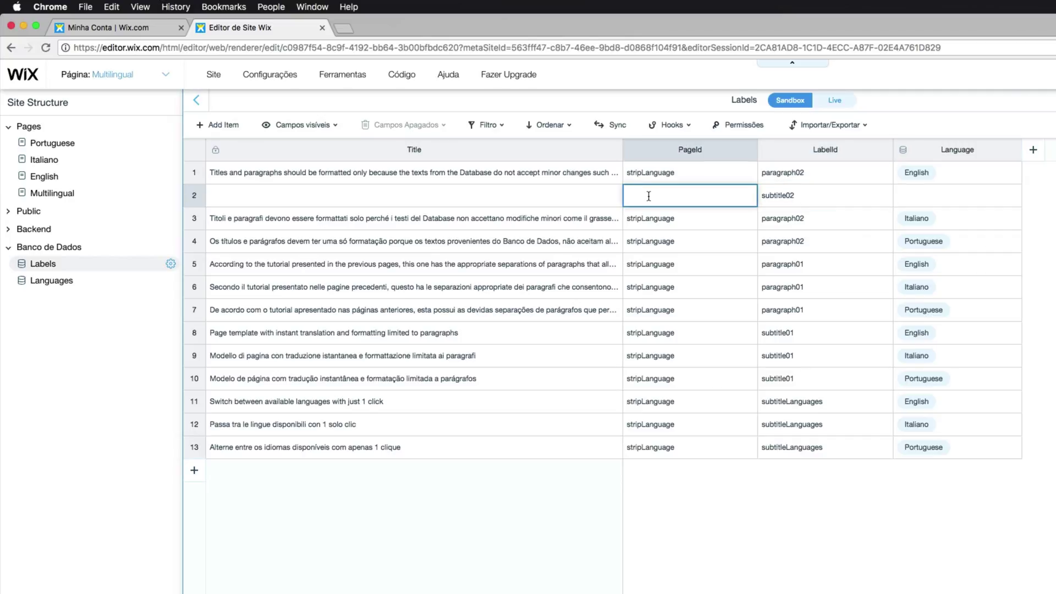
type("stripLanguage")
left_click(825, 196)
Step: Give the new subtitle02 item the title "Alguns exemplos de textos variados provenientes do Banco de Dados" and the language Portuguese
left_click(464, 198)
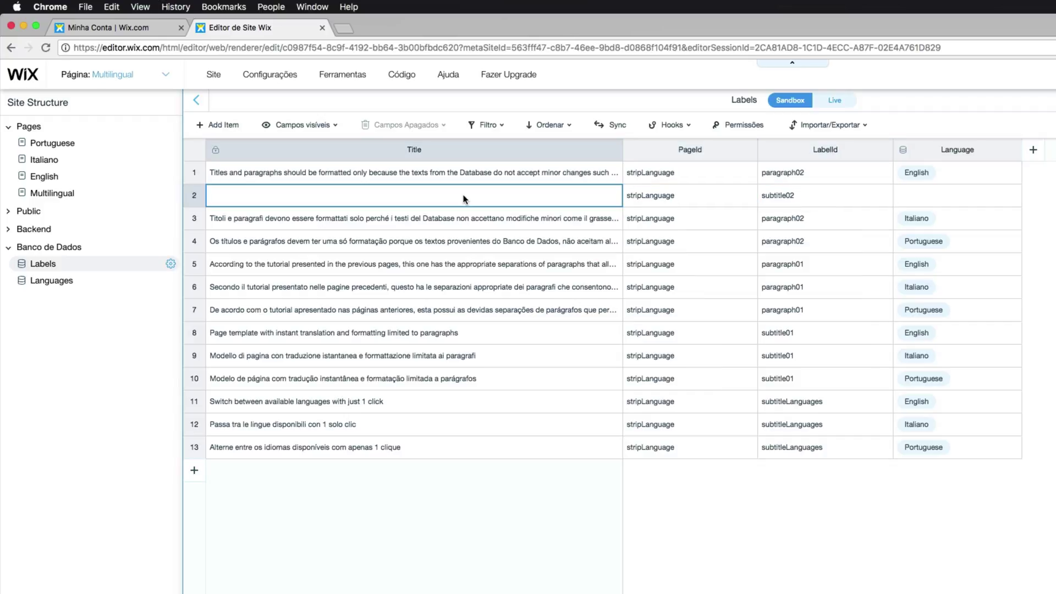
left_click(244, 194)
type("Alguns exemplos de textos variados provenientes do Banco de Dados")
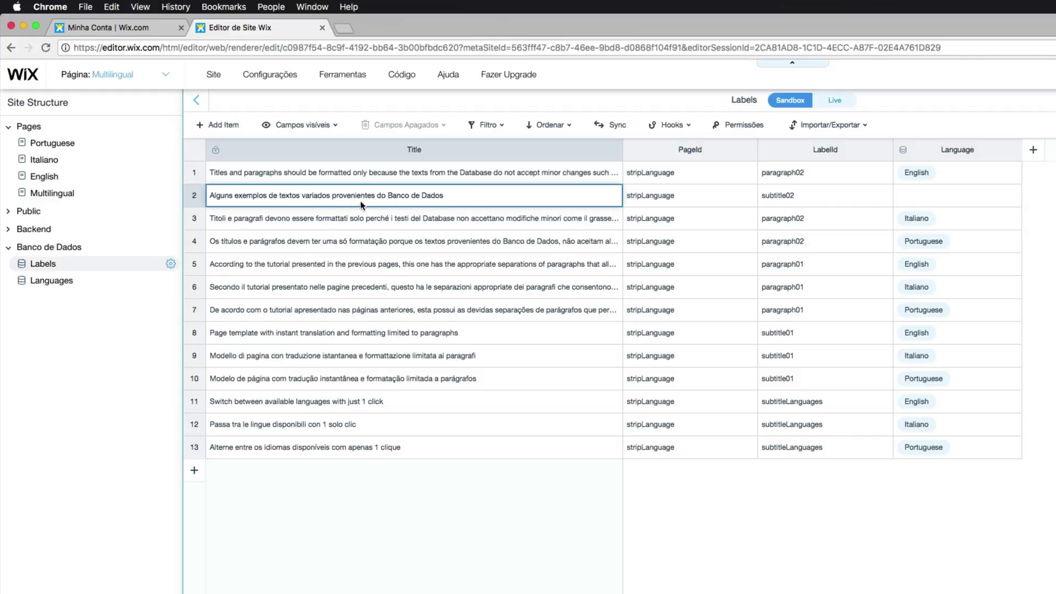
left_click(985, 198)
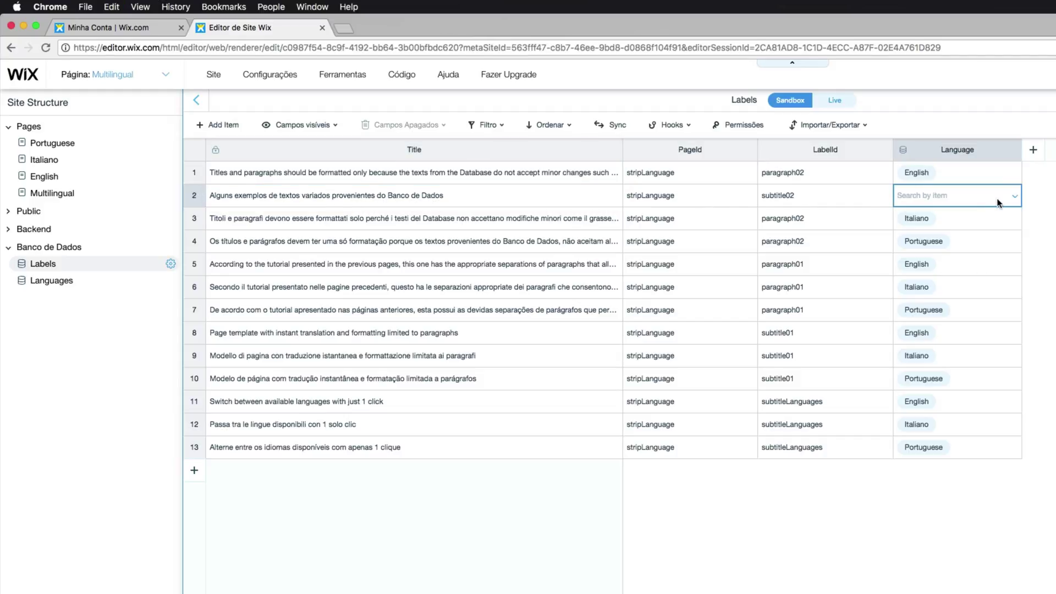
left_click(1015, 197)
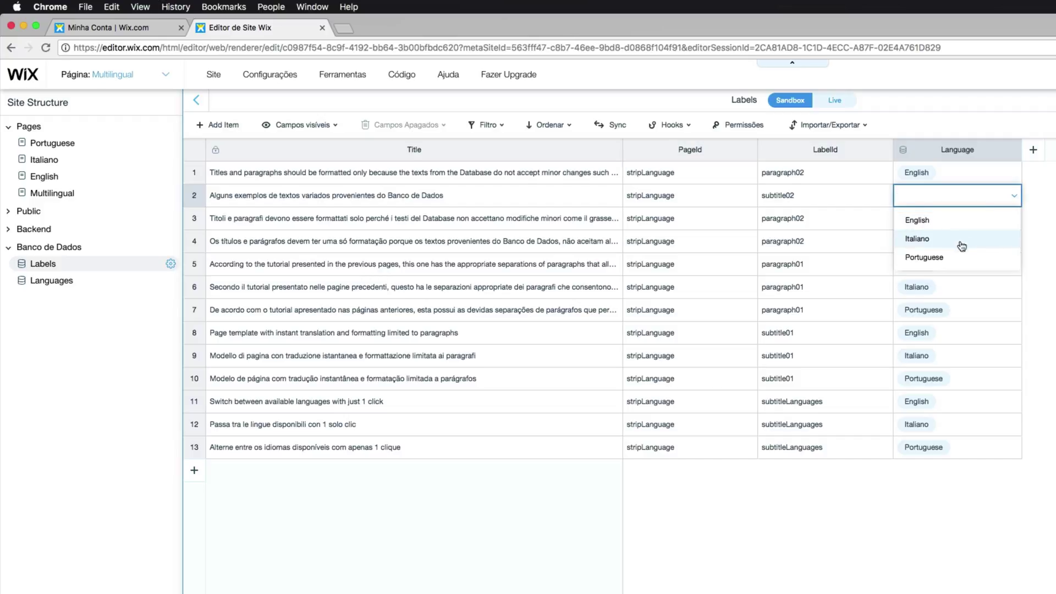
left_click(939, 259)
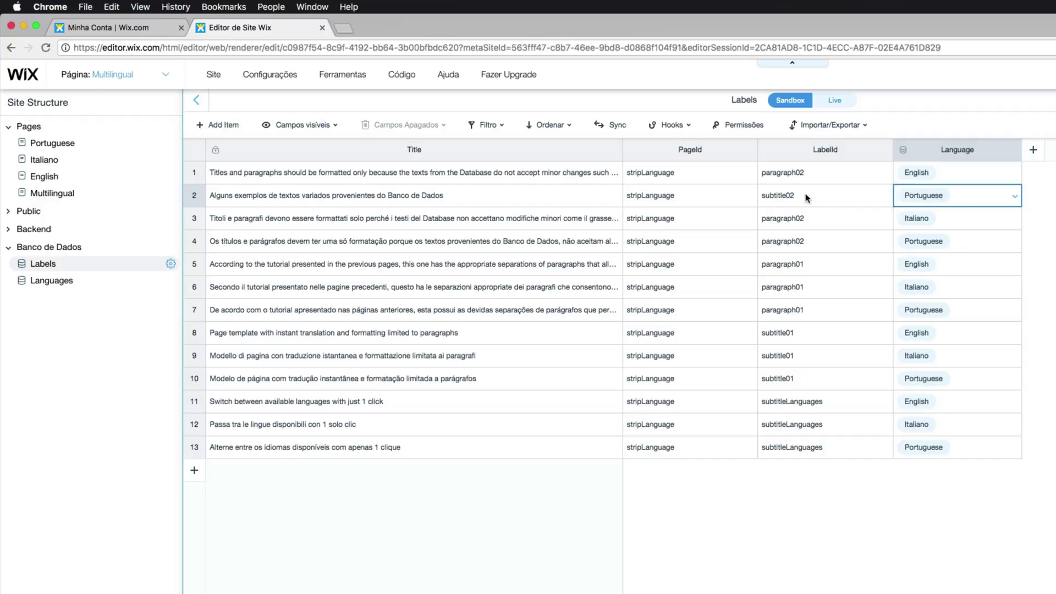
Step: Duplicate the Portuguese subtitle02 item and change the copy's title to "Alcuni esempi di vari testi dal Database"
left_click(196, 195)
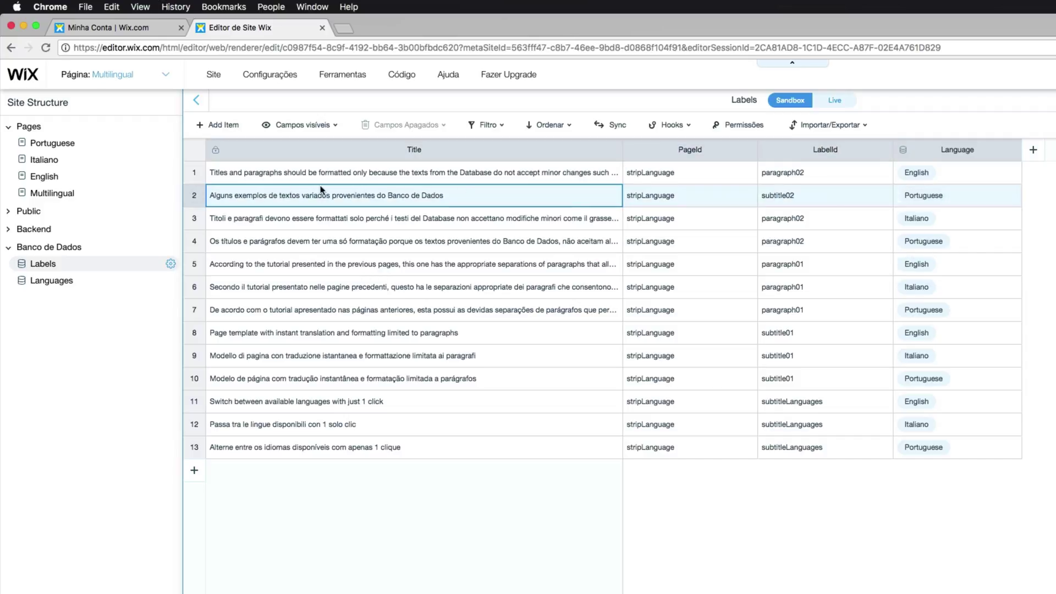
right_click(194, 199)
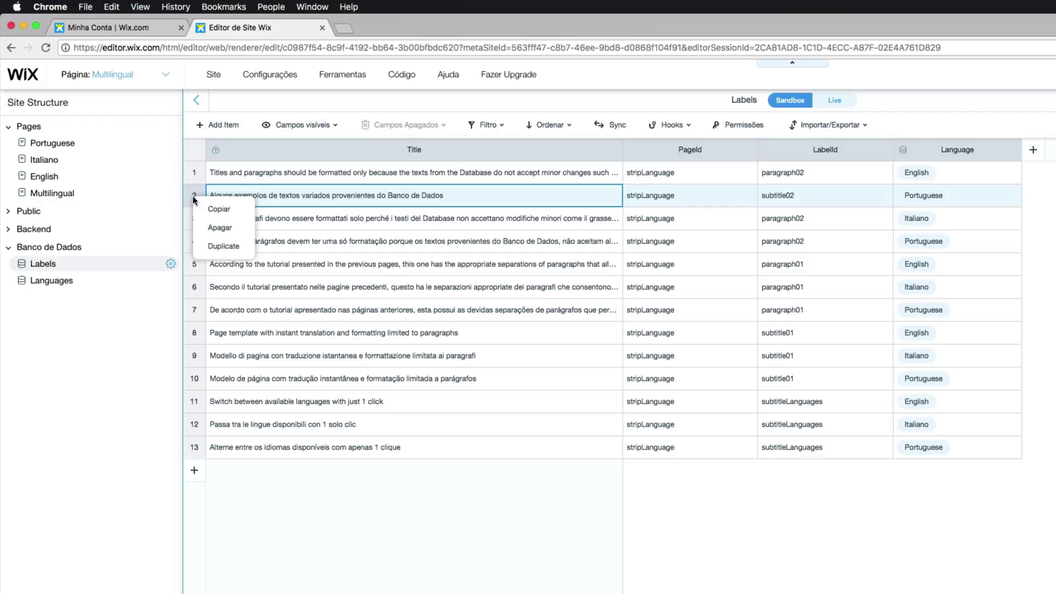
left_click(220, 247)
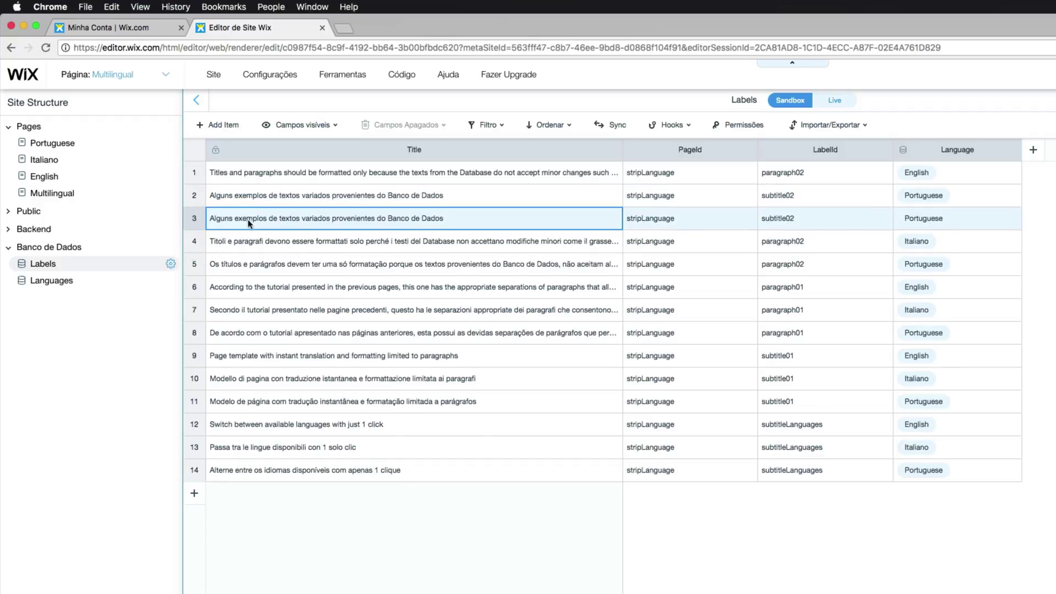
left_click(420, 218)
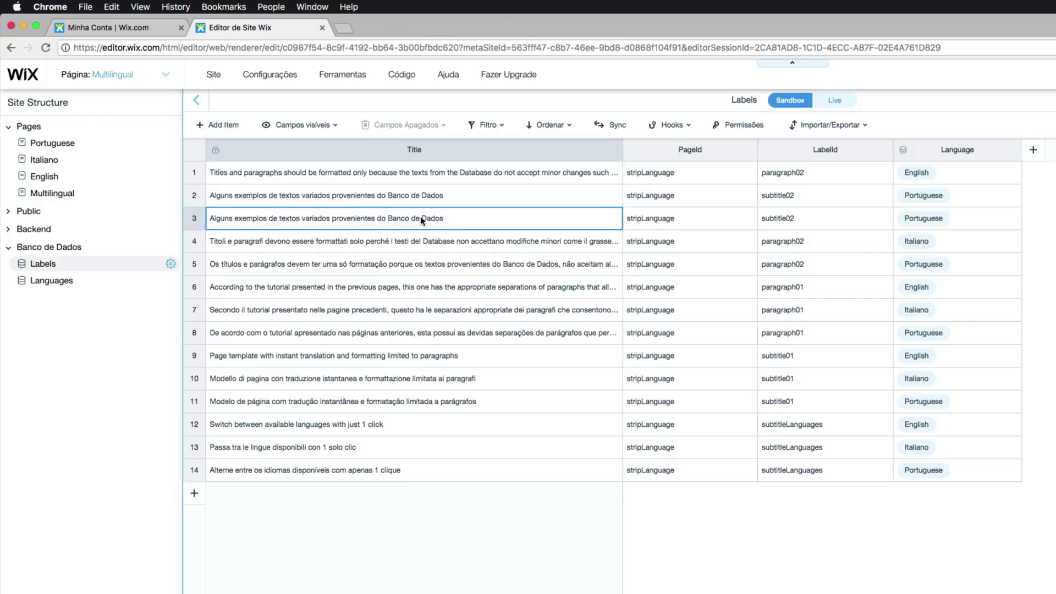
left_click(457, 218)
key("super+a")
type("Alcuni esempi di vari testi dal Database")
Step: Set the language of the "Alcuni esempi di vari testi dal Database" item to Italiano
left_click(963, 219)
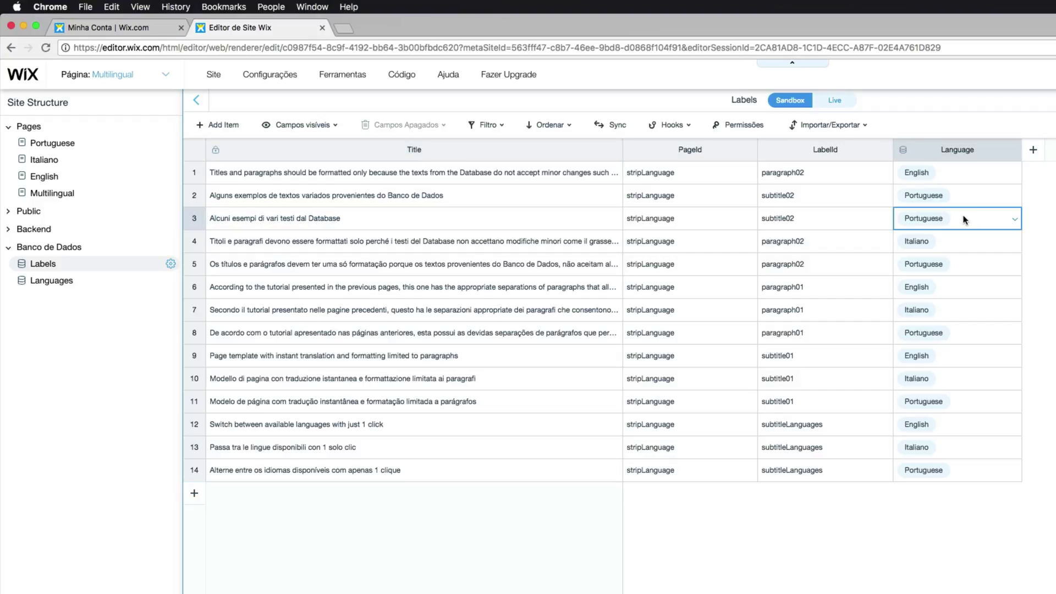
left_click(962, 219)
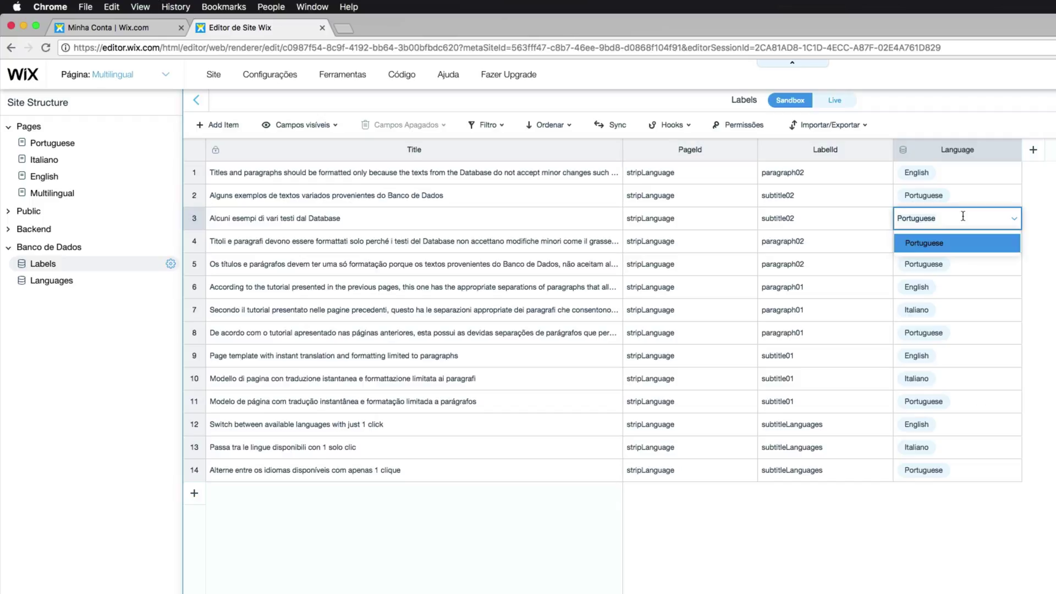
type("it")
key("Return")
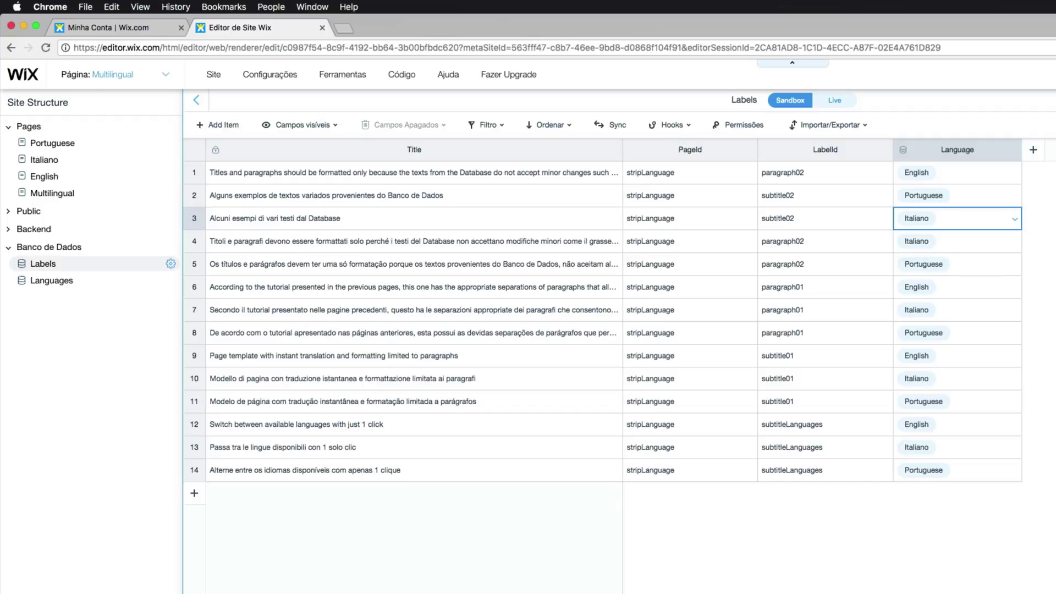
Step: Duplicate the Italian subtitle02 item and change the copy's title to "Some examples of various texts from the Database"
right_click(199, 220)
left_click(223, 268)
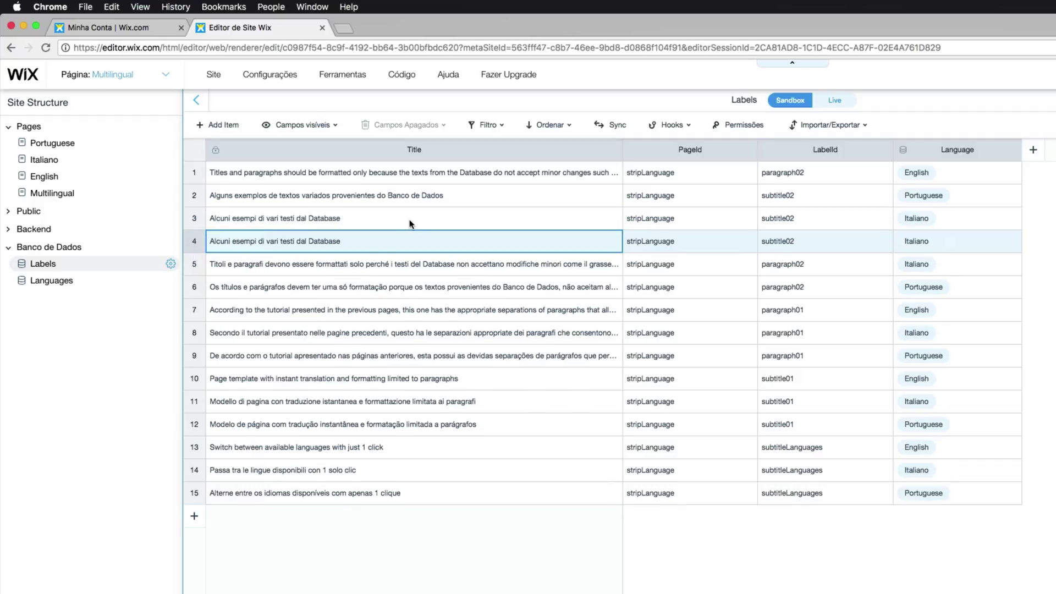
left_click(352, 241)
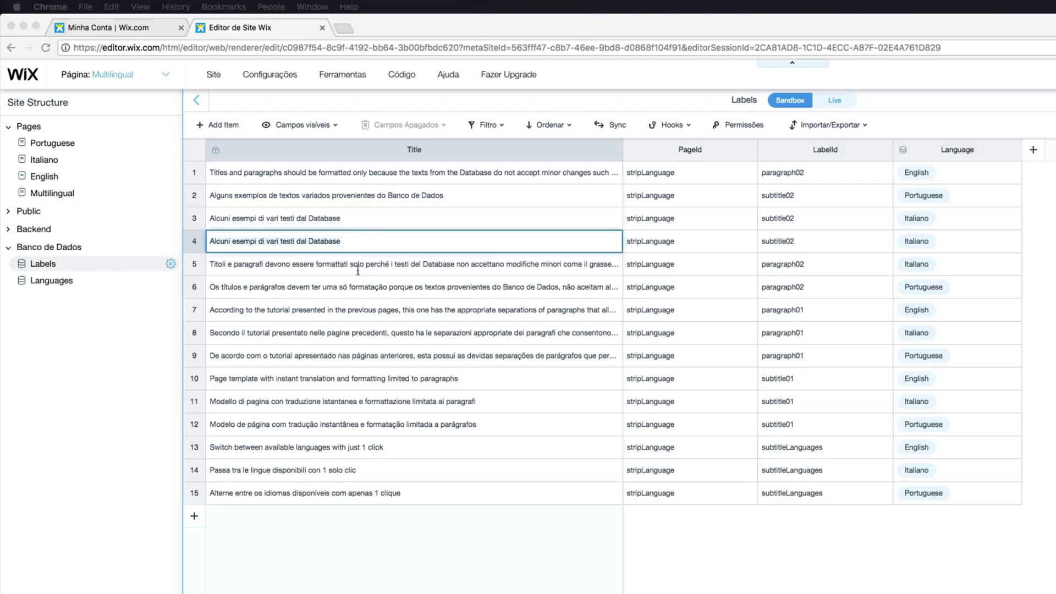
left_click(443, 238)
key("super+a")
type("Some examples of various texts from the Database")
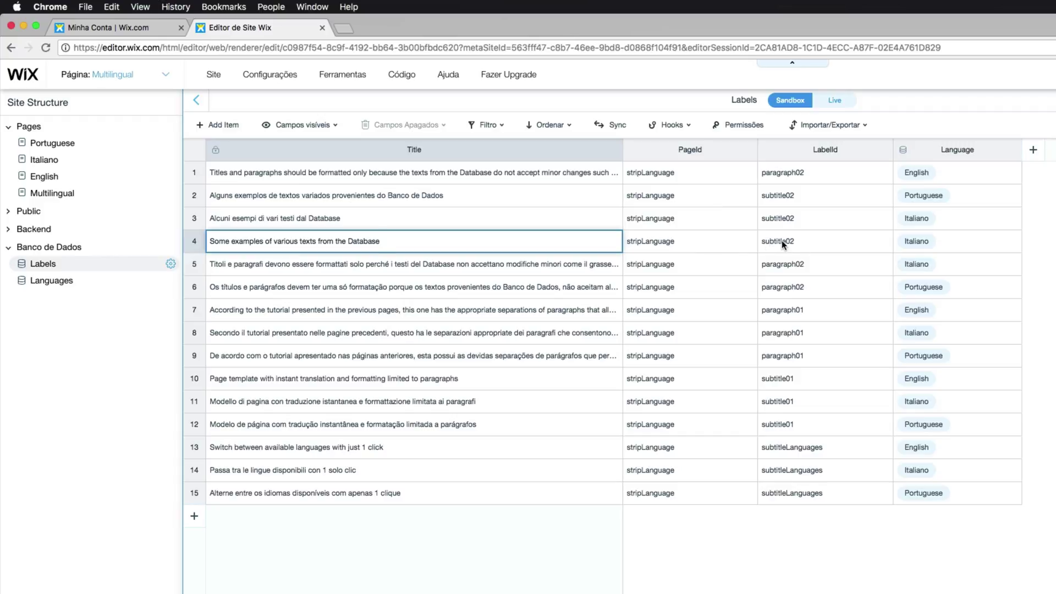
Step: Set the language of the "Some examples of various texts from the Database" item to English
left_click(954, 243)
type("50ad-49e2-ae99-da54fd7d5ed8")
key("super+a")
type("en")
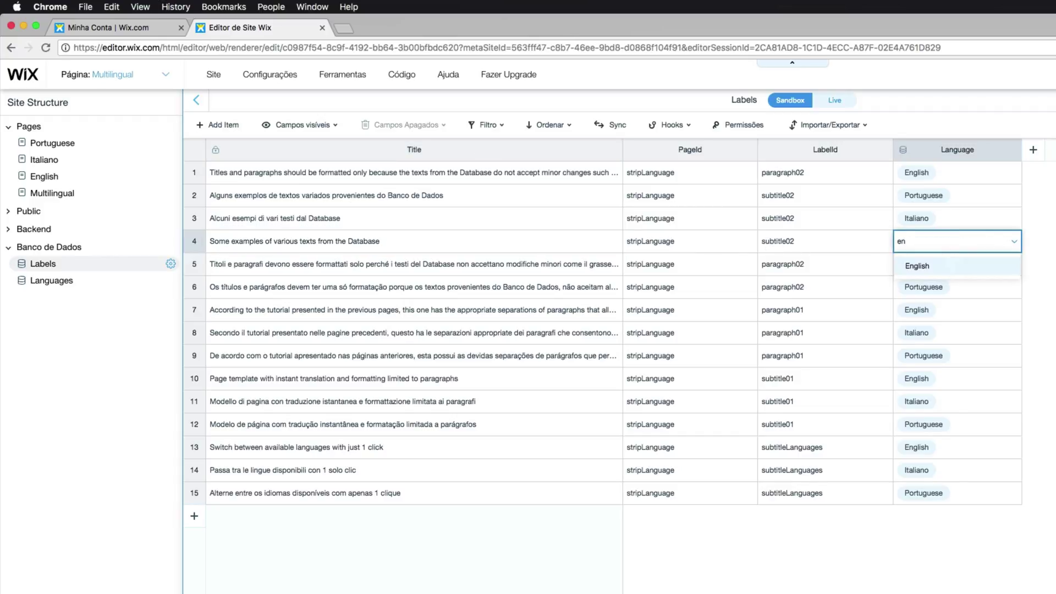
key("Return")
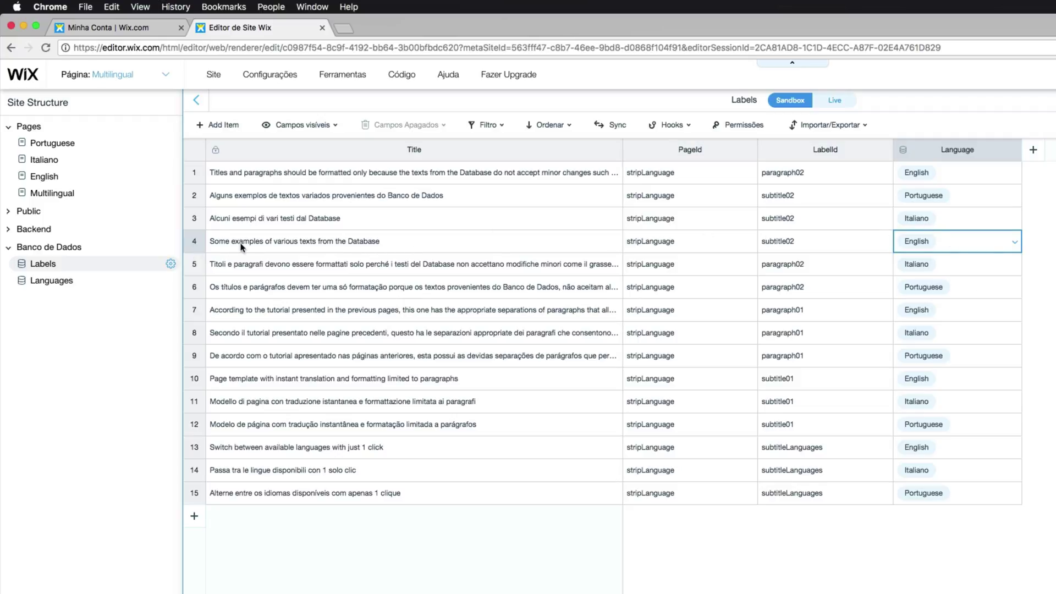
Step: Review the Portuguese, Italian and English items of the new subtitle and compare their LabelId values
left_click(194, 245)
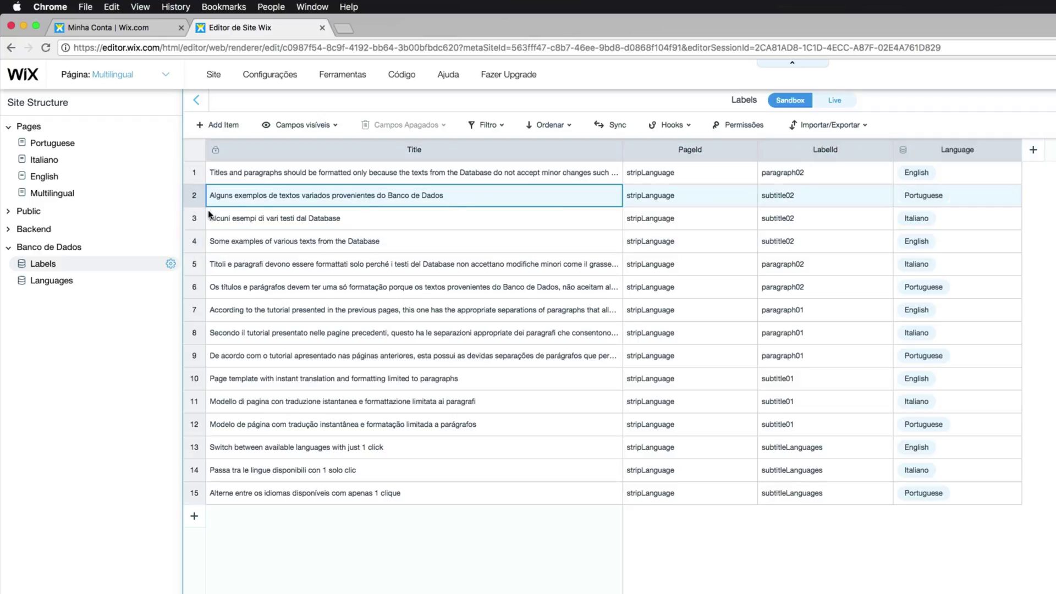
left_click(198, 242)
left_click(800, 197)
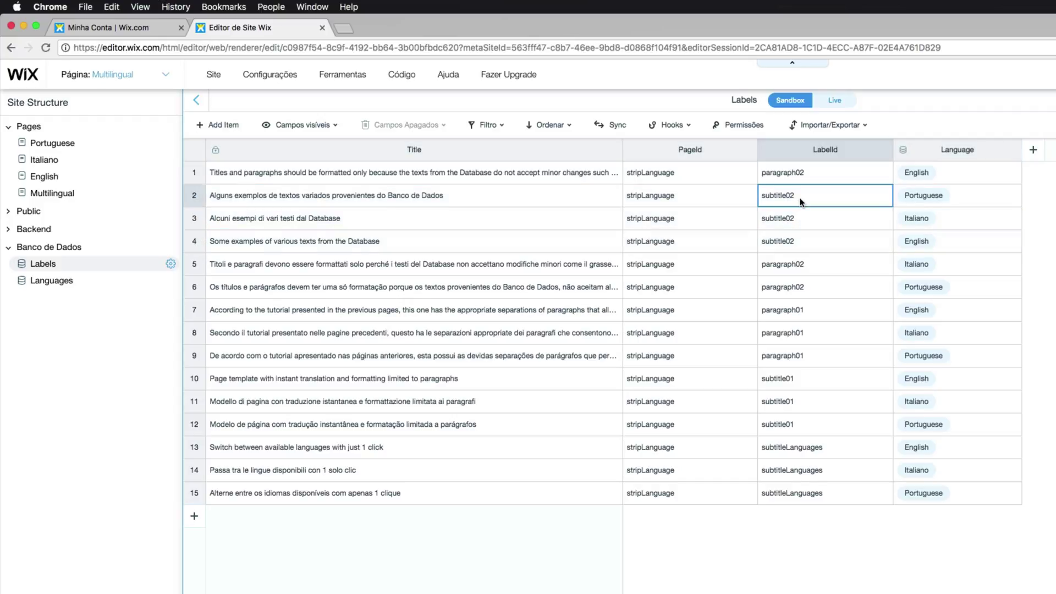
left_click(861, 222)
left_click(832, 246)
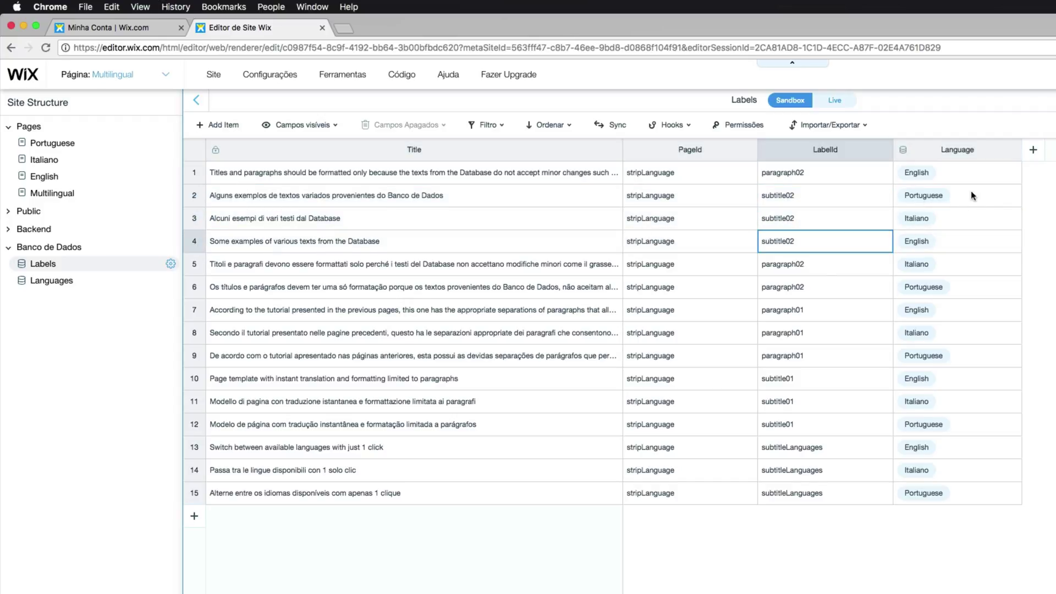
Step: Check the element ID of the left-aligned sample text on the Multilingual page and return to the Labels collection
left_click(55, 195)
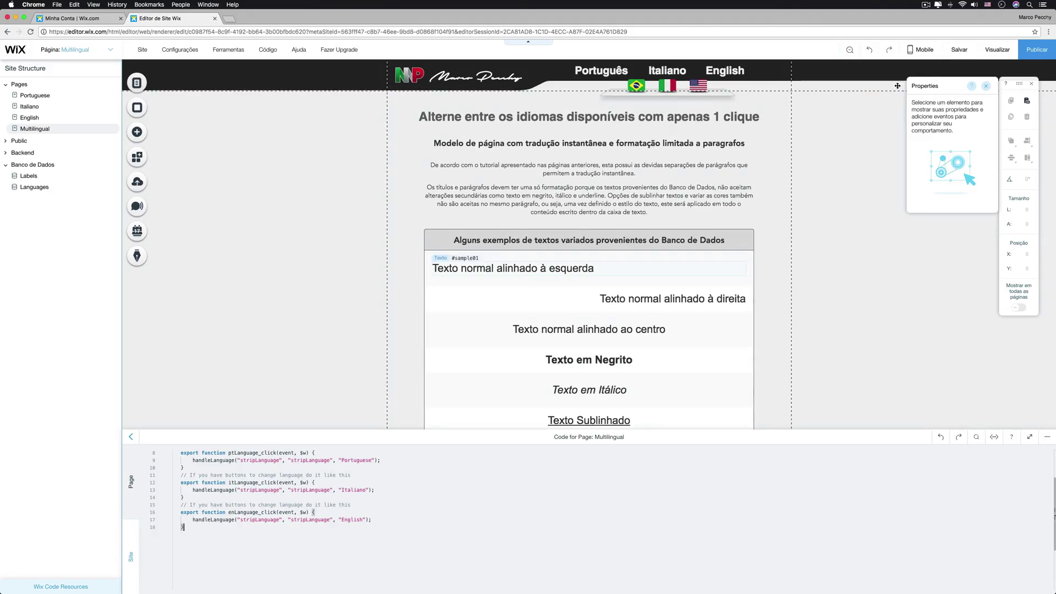
left_click(1049, 441)
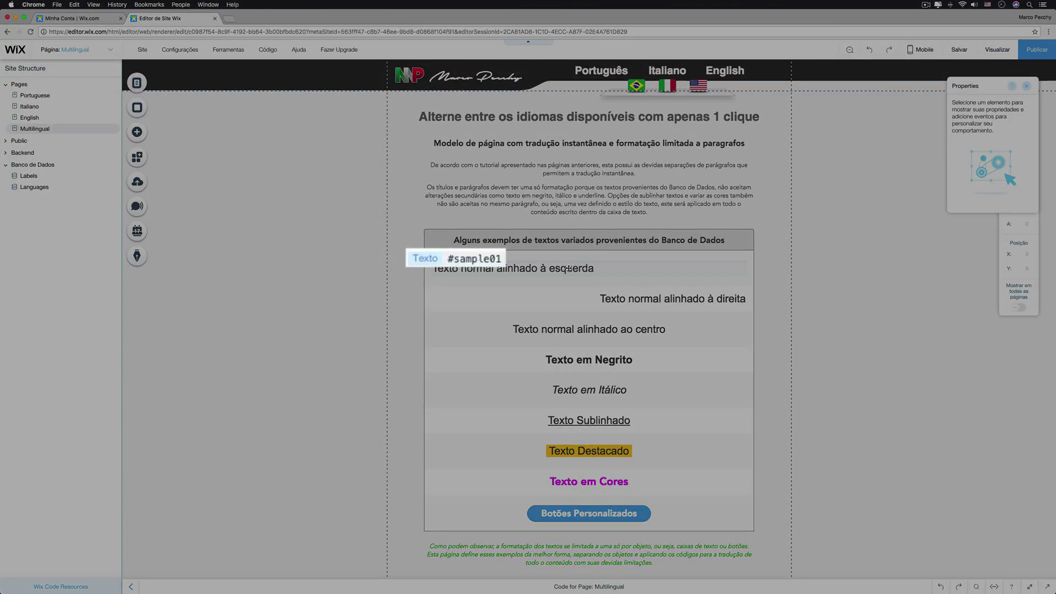
left_click(29, 176)
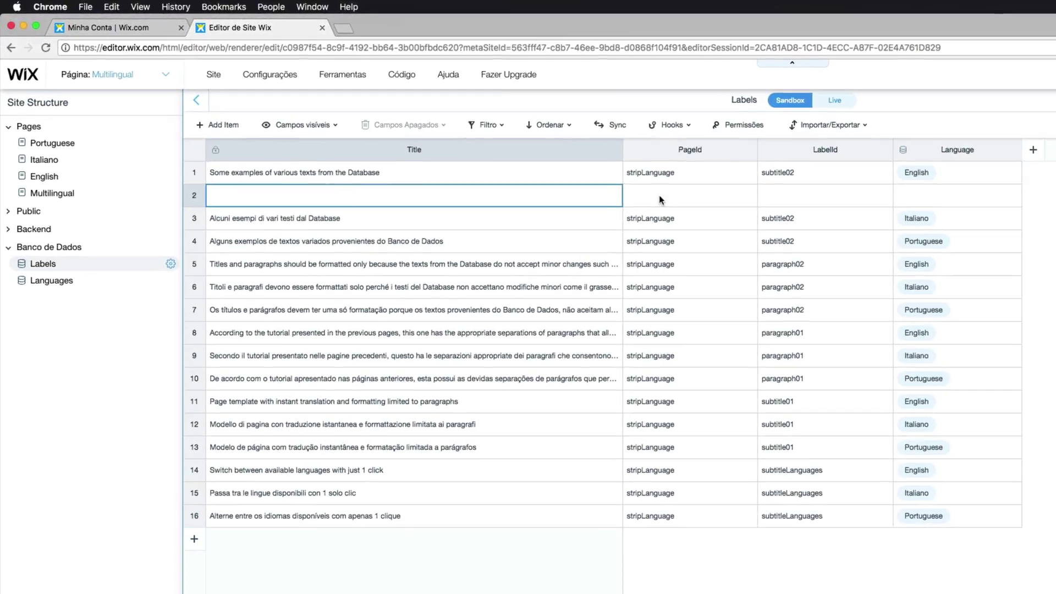
Step: Fill in the blank Labels item with PageId stripLanguage, LabelId sample01, title "Texto normal alinhado à esquerda" and language Portuguese
type("stripLanguage")
key("Tab")
type("sample01")
key("shift+Tab")
key("shift+Tab")
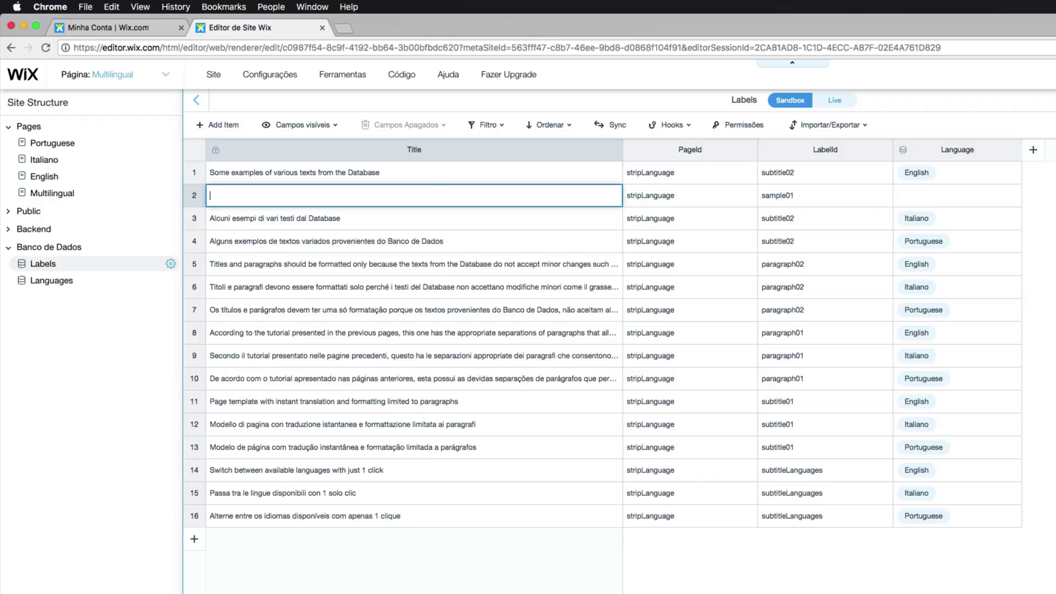
type("Texto normal alinhado à esquerda")
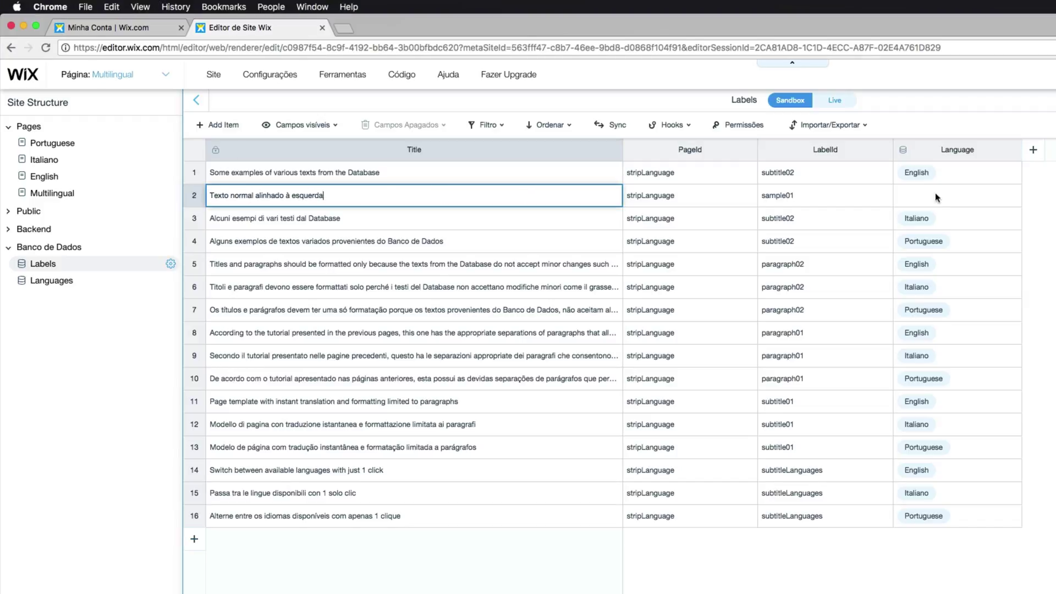
left_click(1001, 205)
left_click(935, 257)
Step: Duplicate the Portuguese sample01 item, title the copy "Testo semplice allineato a sinistra" and set its language to Italiano
right_click(197, 199)
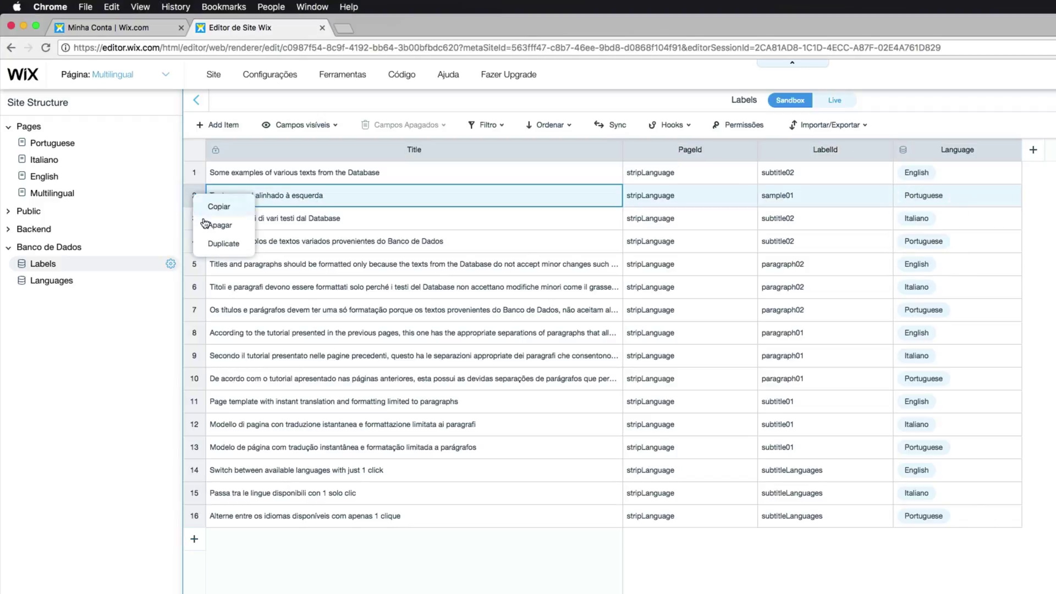
left_click(226, 243)
left_click(327, 219)
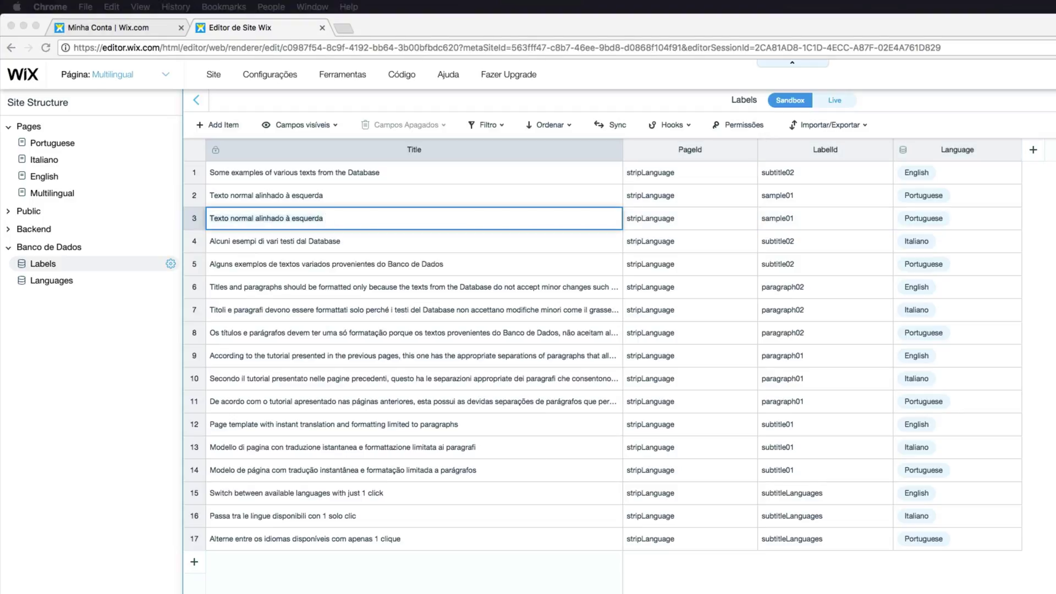
key("super+Tab")
type("Testo semplice allineato a sinistra")
left_click(969, 222)
type("it")
key("Return")
Step: Duplicate the Italian sample01 item, title the copy "Normal left-aligned text" and set its language to English
right_click(200, 218)
left_click(228, 266)
left_click(335, 239)
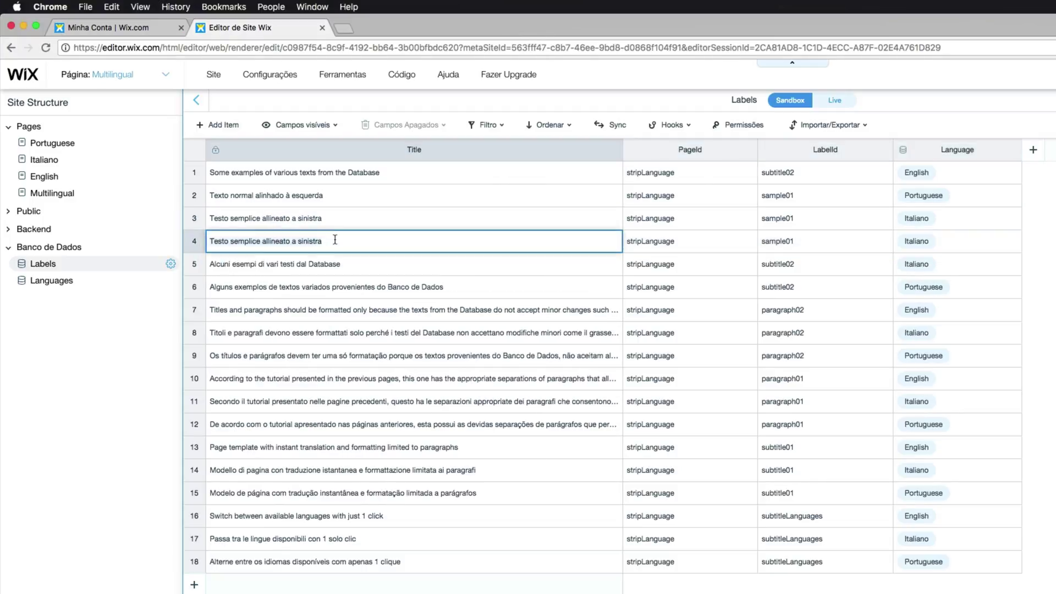
key("super+Tab")
key("super+Tab")
type("Normal left-aligned text")
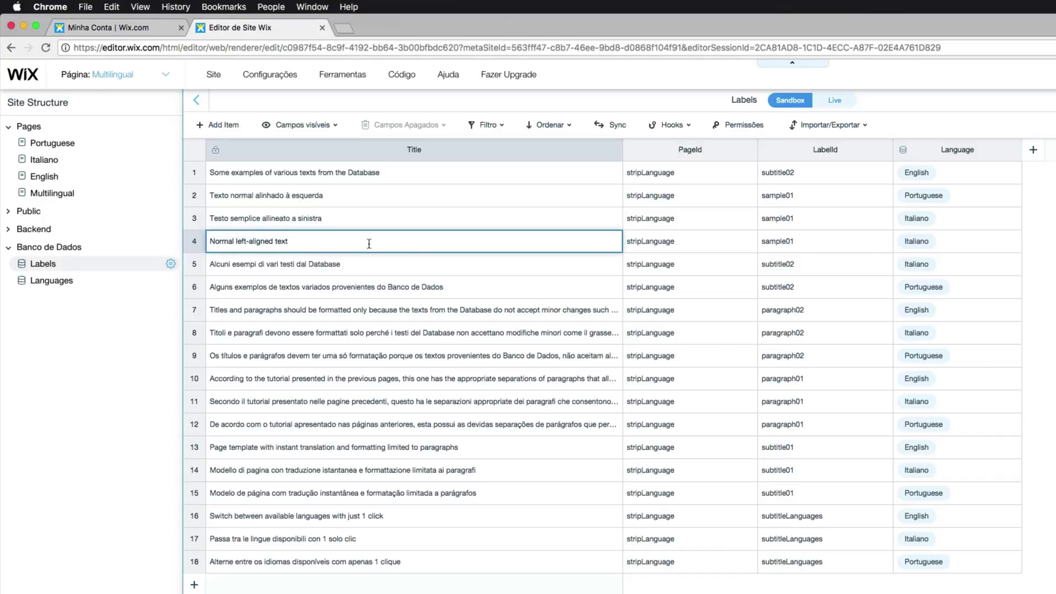
left_click(934, 247)
type("en")
key("Return")
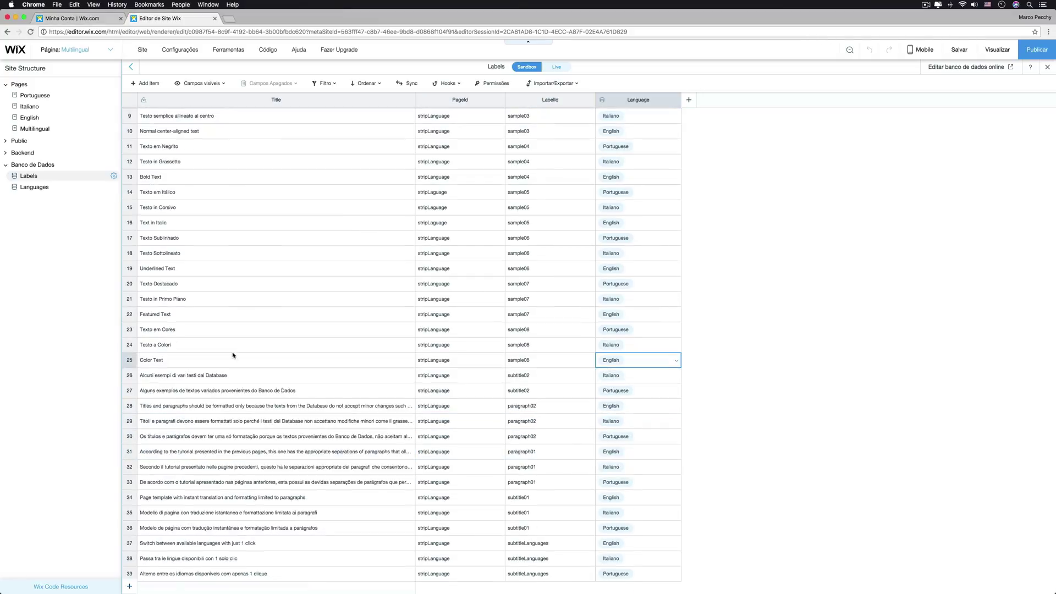
Step: Add stripLanguage items for sample09: "Botões Personalizados" in Portuguese, "Pulsanti Personalizzati" in Italiano and "Custom Buttons" in English
type("Botões Personalizados\tstripLanguage\tsample09\tPortuguese Pulsanti Personalizzati\tstripLanguage\tsample09\tItaliano Custom Buttons\tstripLanguage\tsample09\tEnglish")
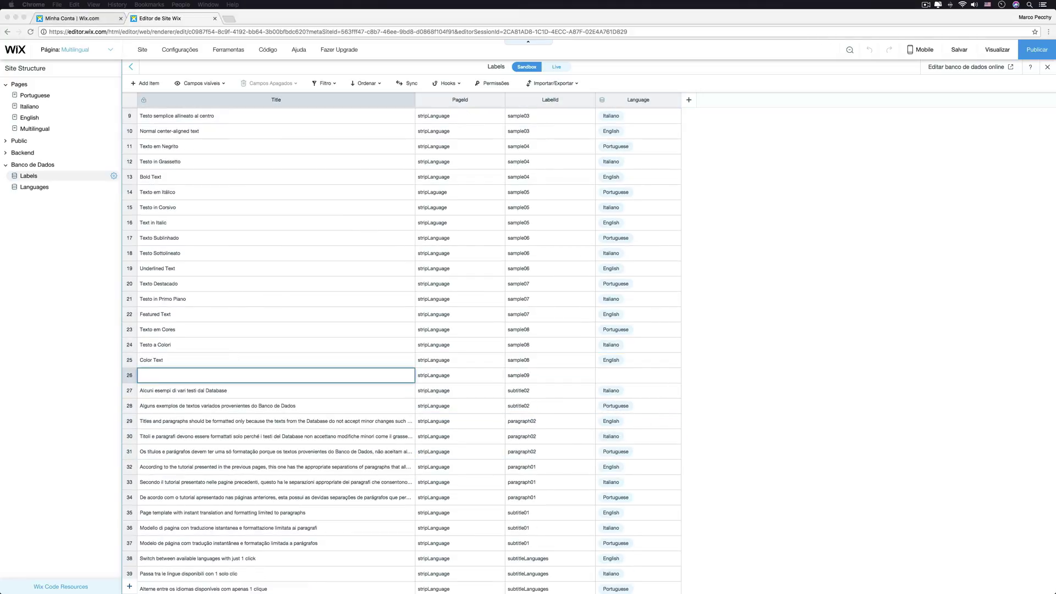
Step: Preview the Multilingual page and test its text translations by switching among Italiano, English and Português
left_click(997, 50)
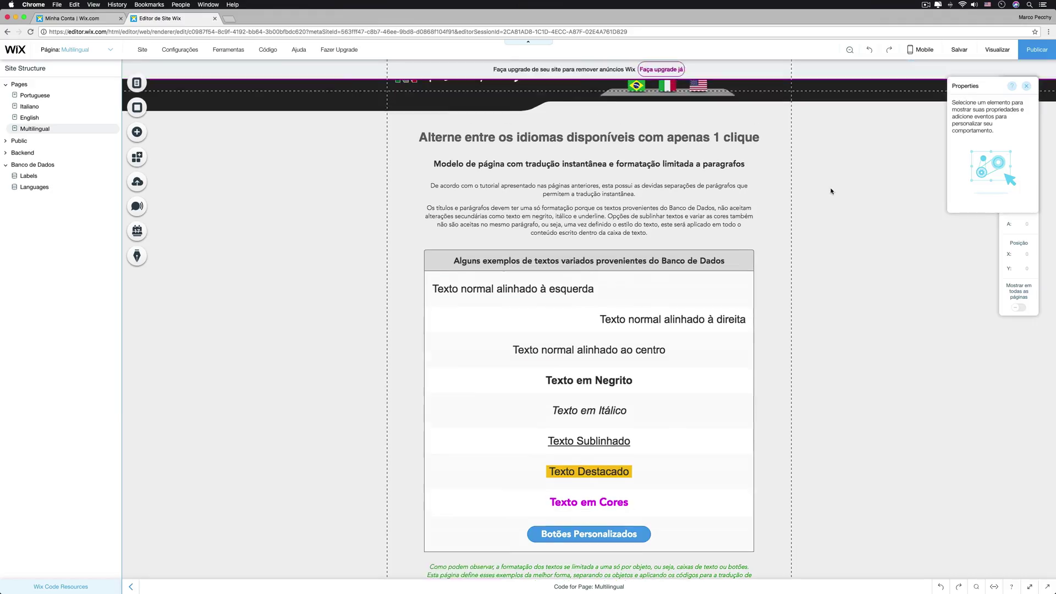
scroll(624, 407, "down", 5)
scroll(729, 151, "up", 3)
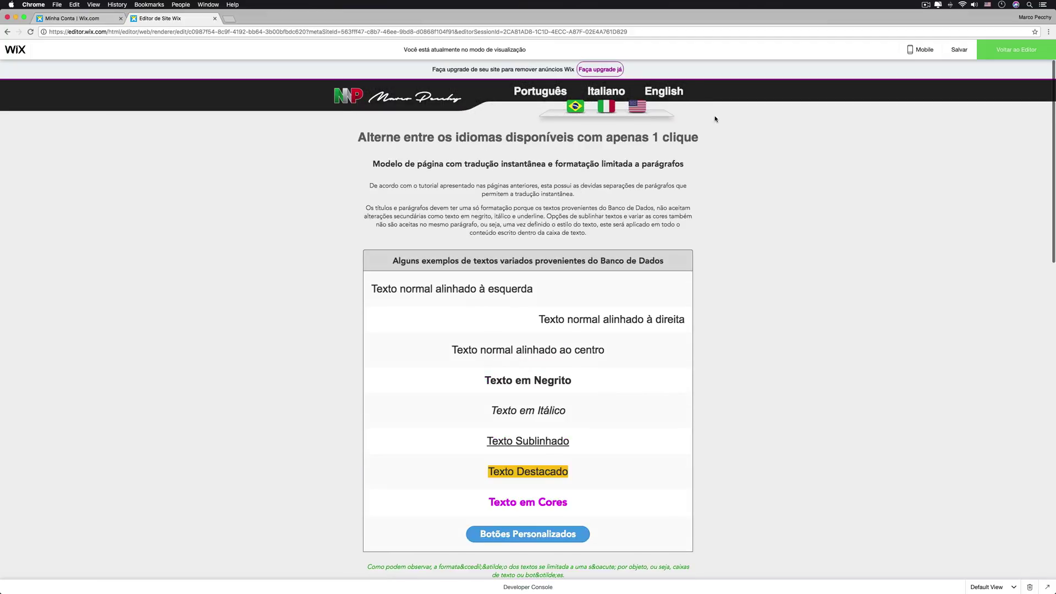
left_click(611, 92)
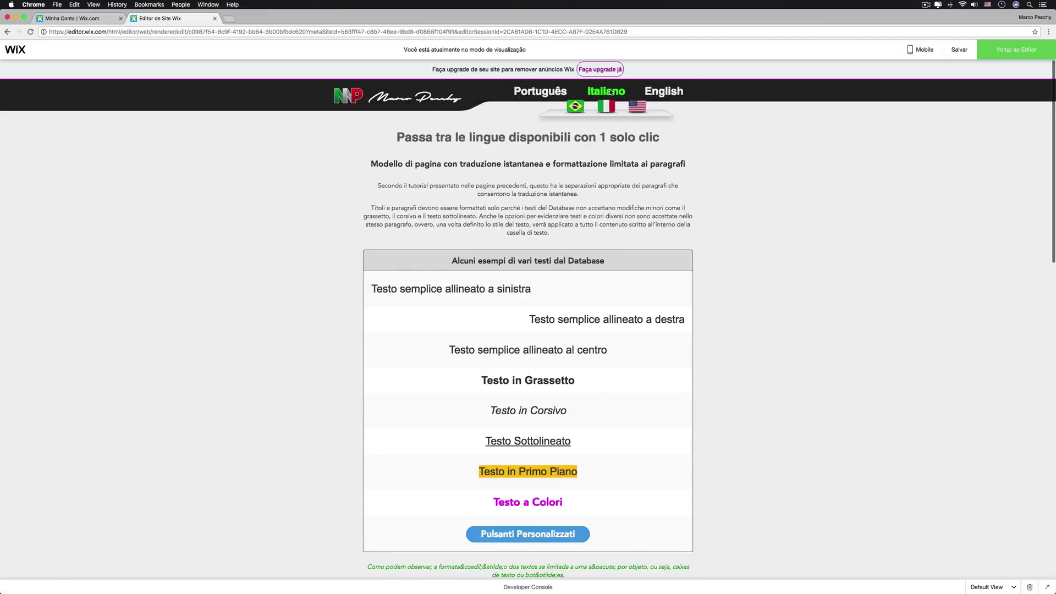
left_click(673, 92)
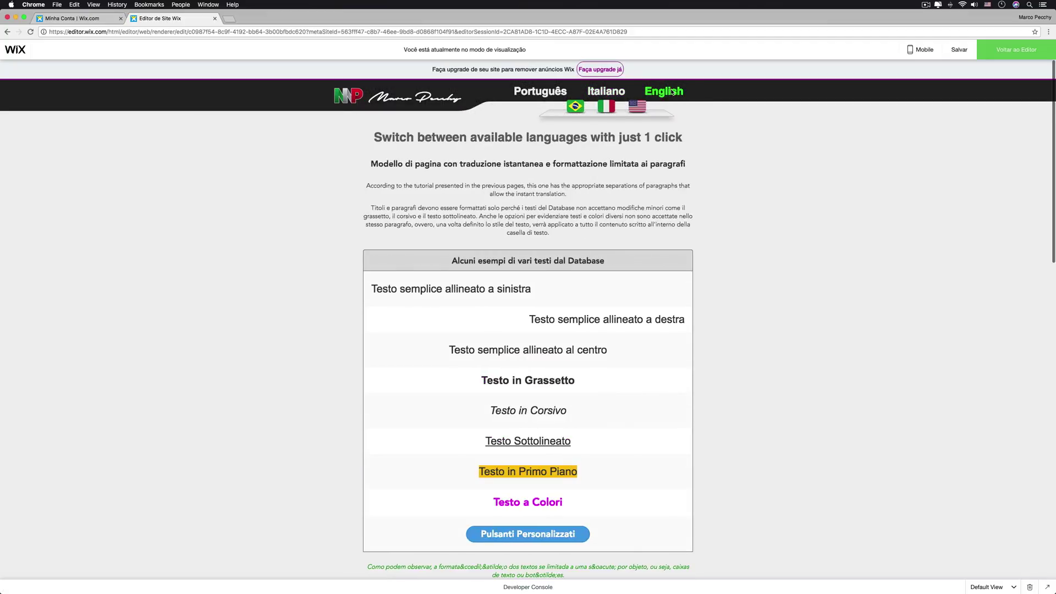
left_click(606, 91)
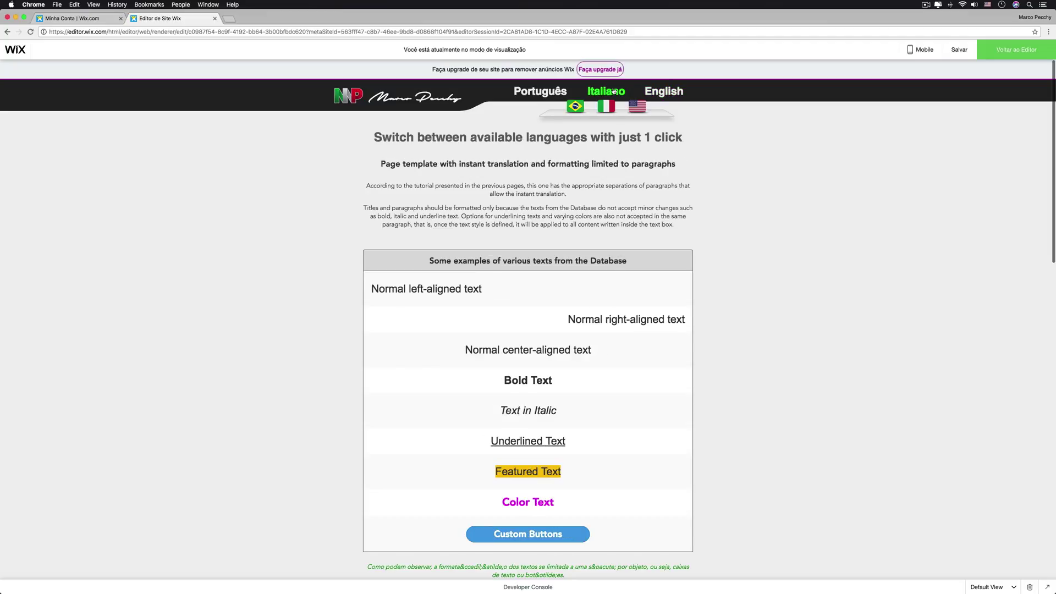
left_click(554, 92)
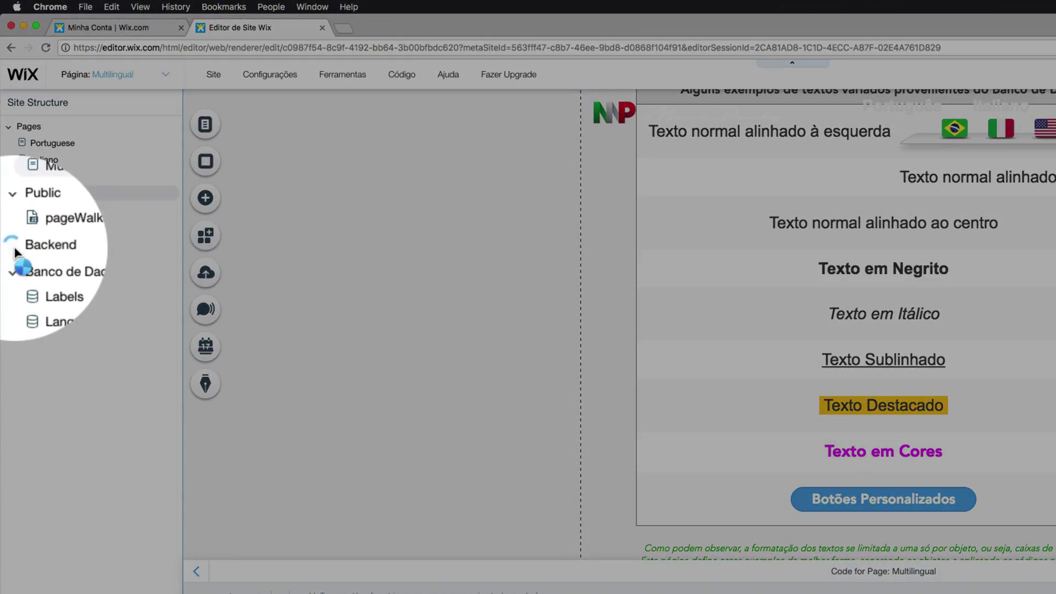
Step: Compare the default-language fallback ID in languageService.jsw with the Portuguese item's ID in the Languages collection
left_click(9, 248)
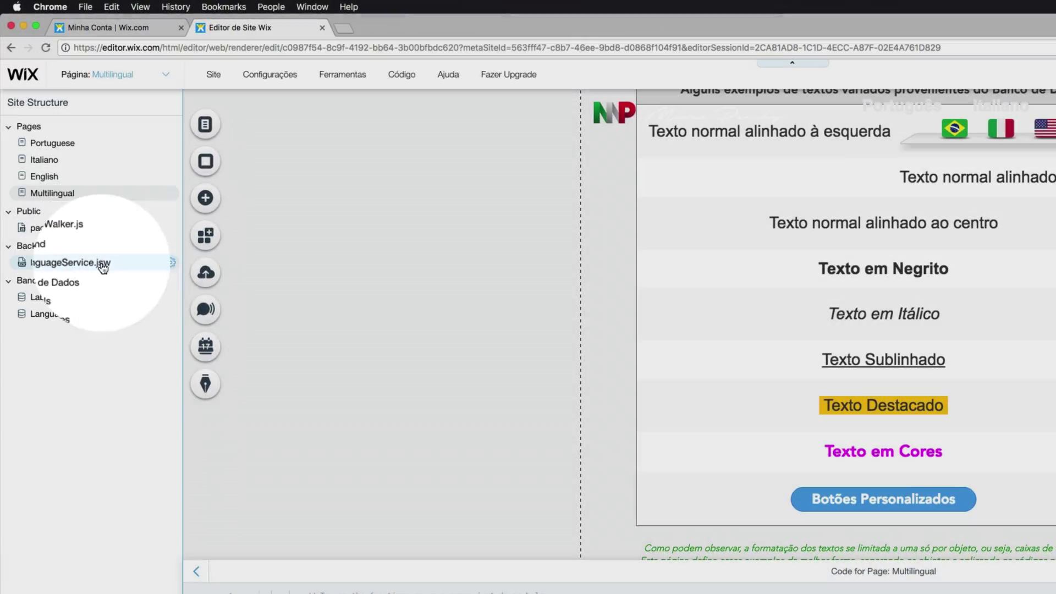
left_click(67, 263)
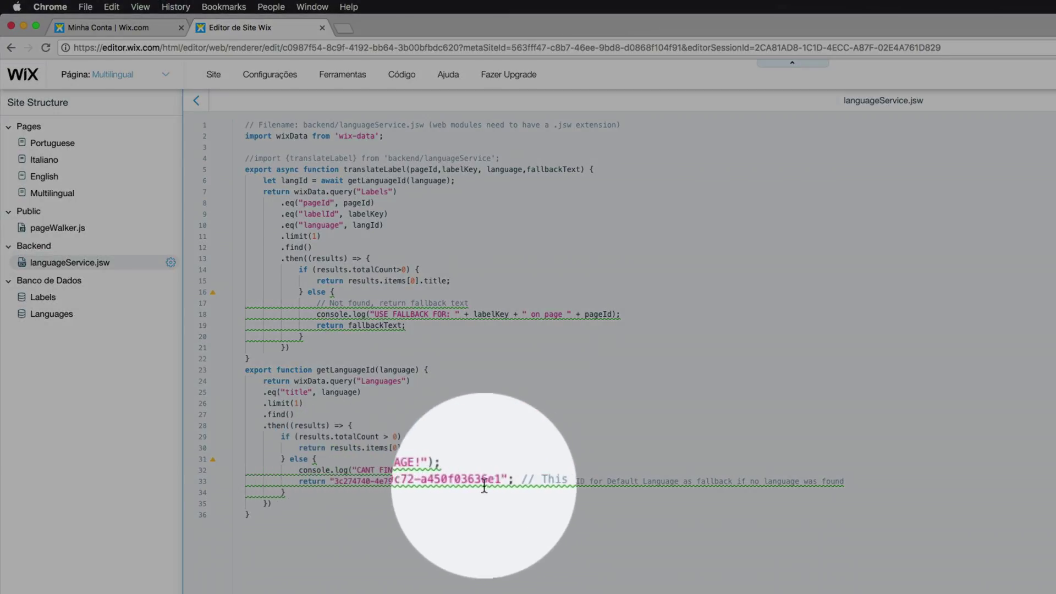
left_click_drag(496, 482, 336, 483)
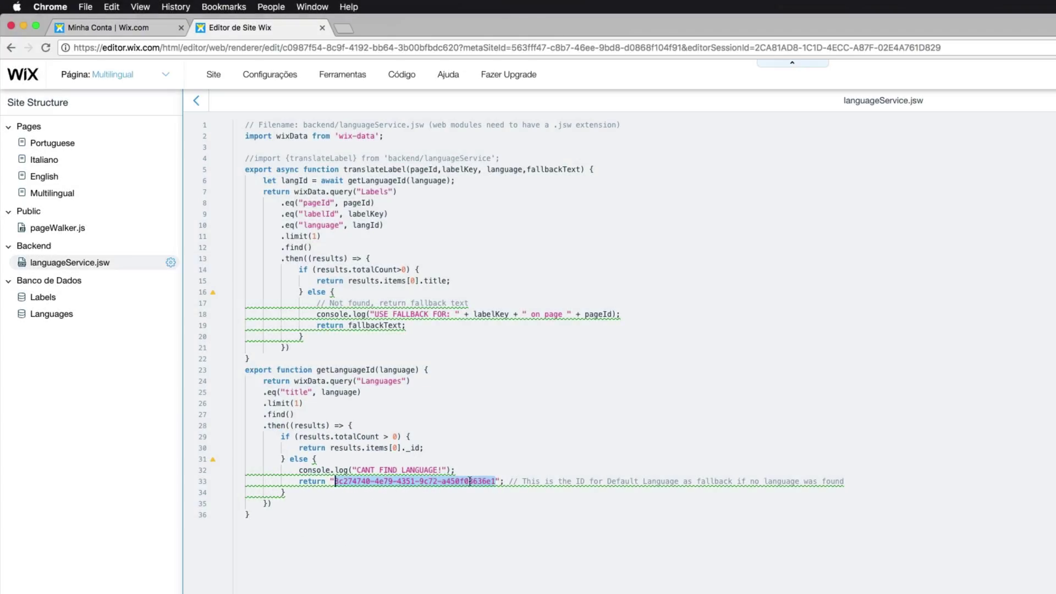
left_click(101, 313)
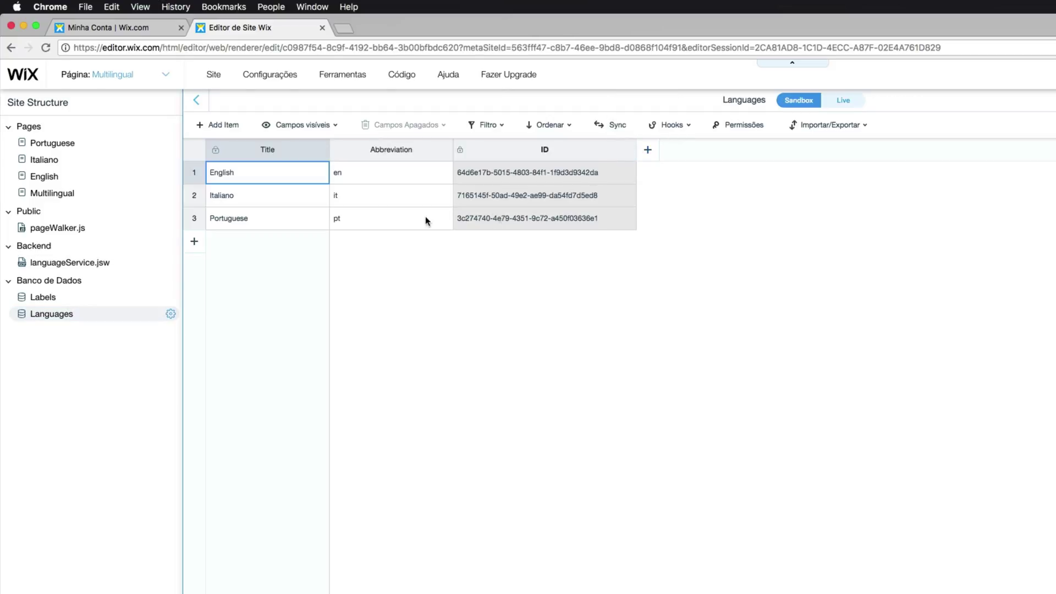
left_click(613, 219)
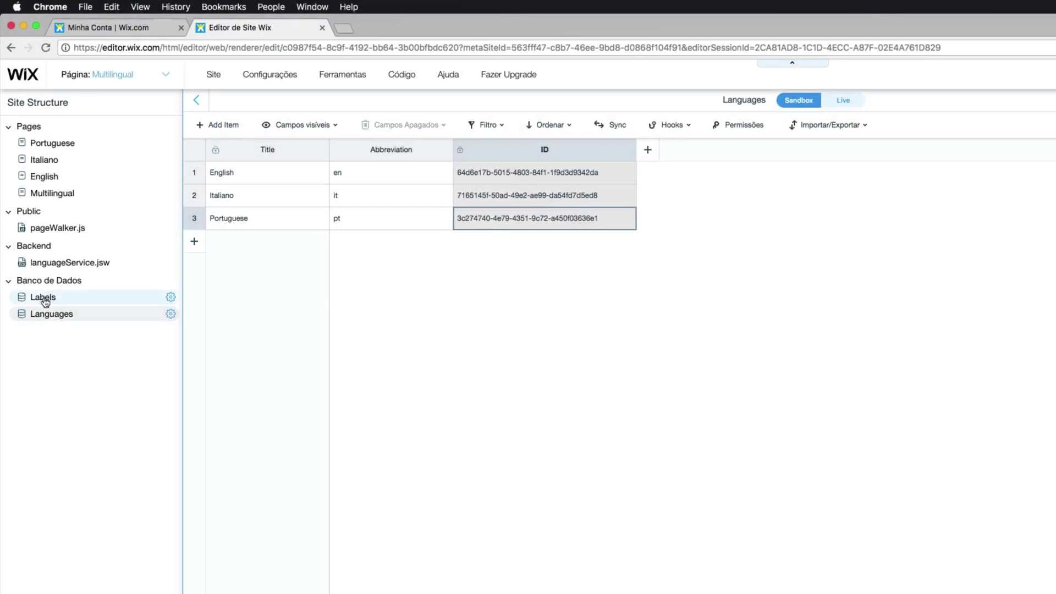
Step: Sync the Languages and Labels collections, copying all items to the online version, and publish the site
left_click(52, 313)
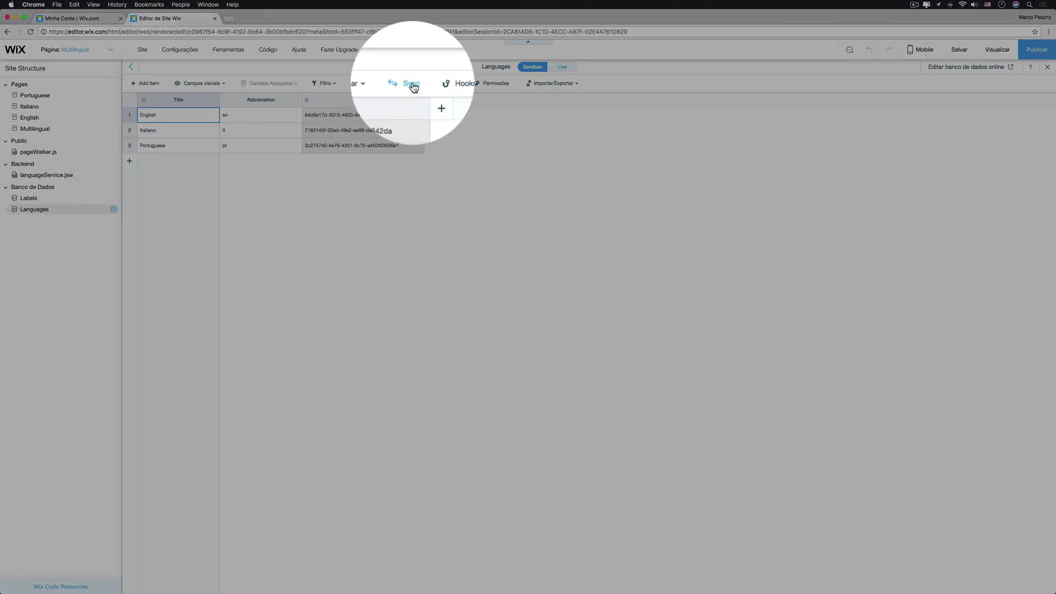
left_click(410, 83)
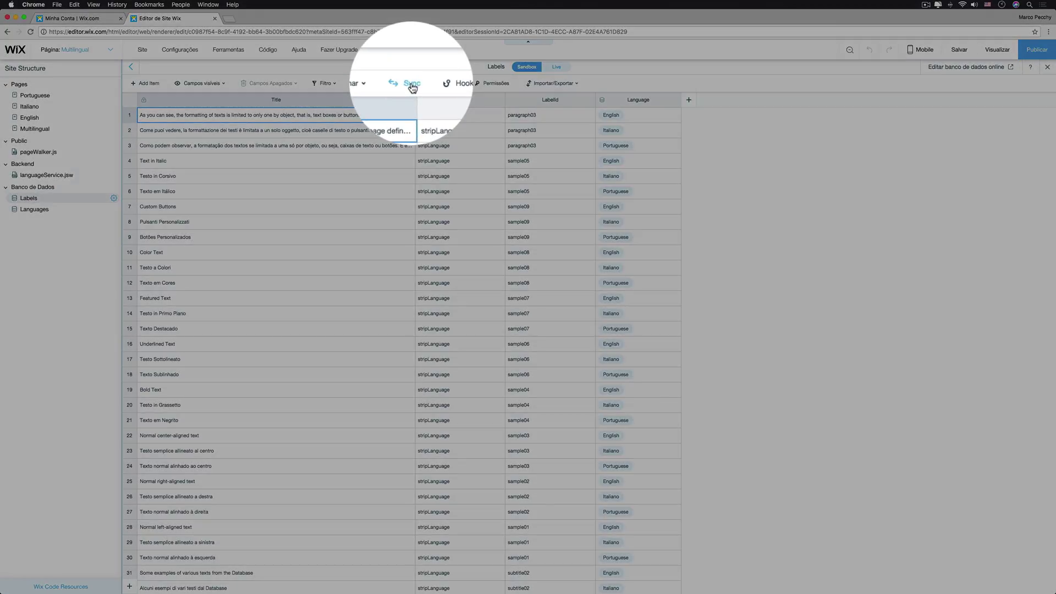
left_click(409, 83)
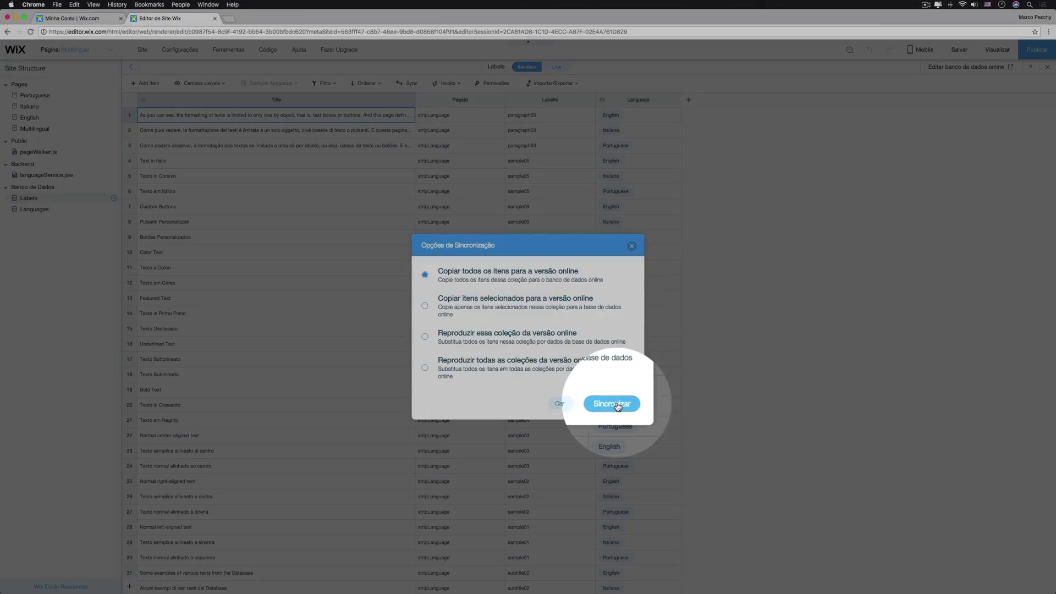
left_click(613, 405)
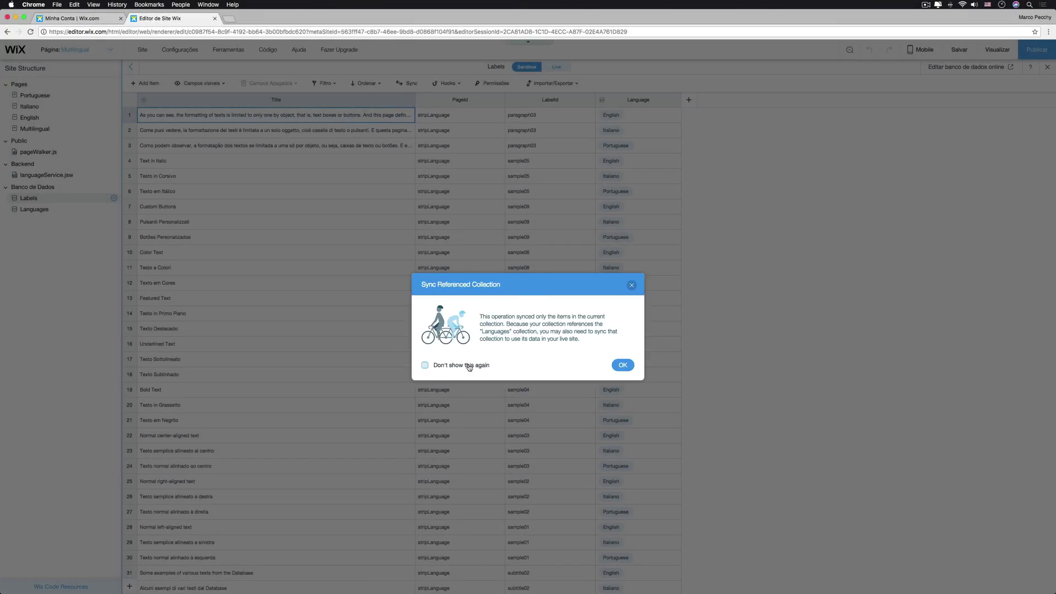
left_click(622, 365)
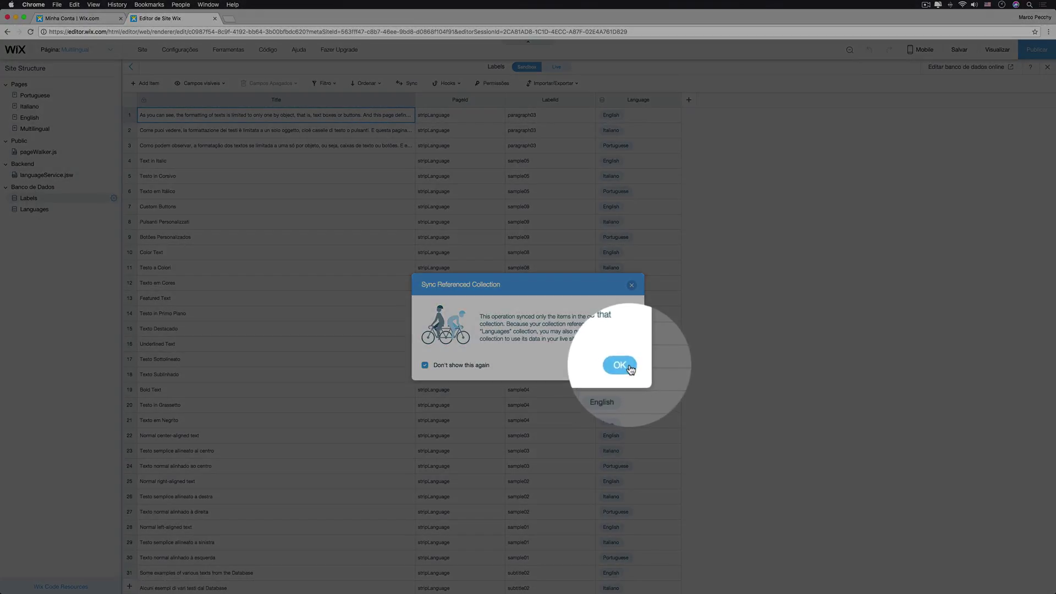
left_click(1037, 49)
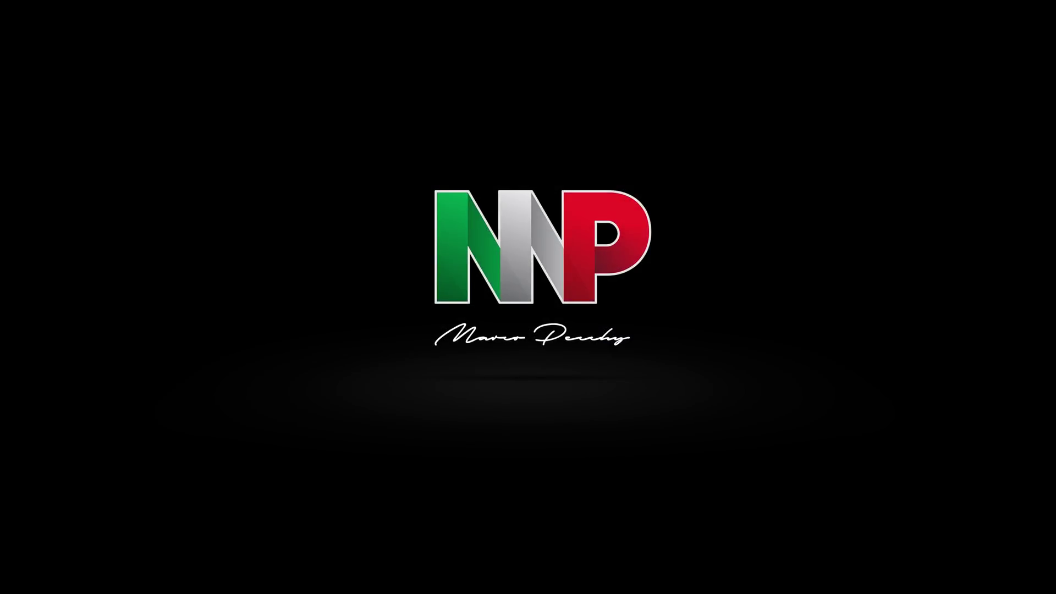